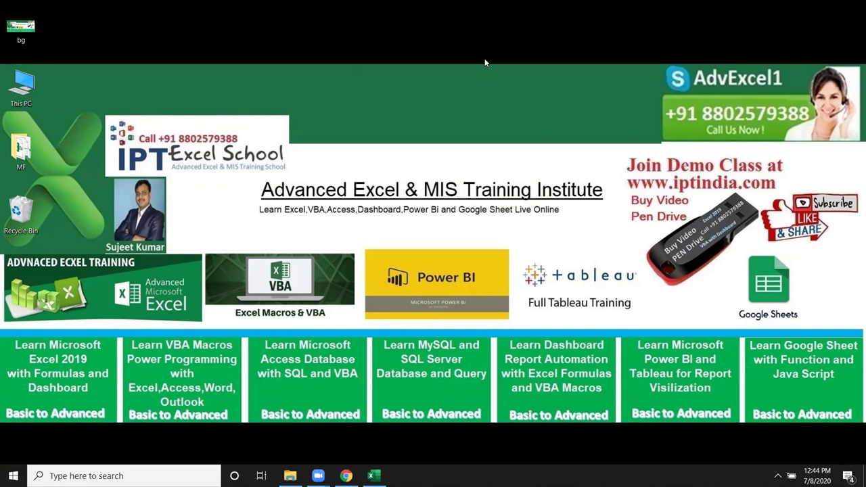
Step: Browse drive F: through folders 2020, 3 and 16 to the workbook, then close File Explorer
{"action": "left_click", "coordinate": [289, 475]}
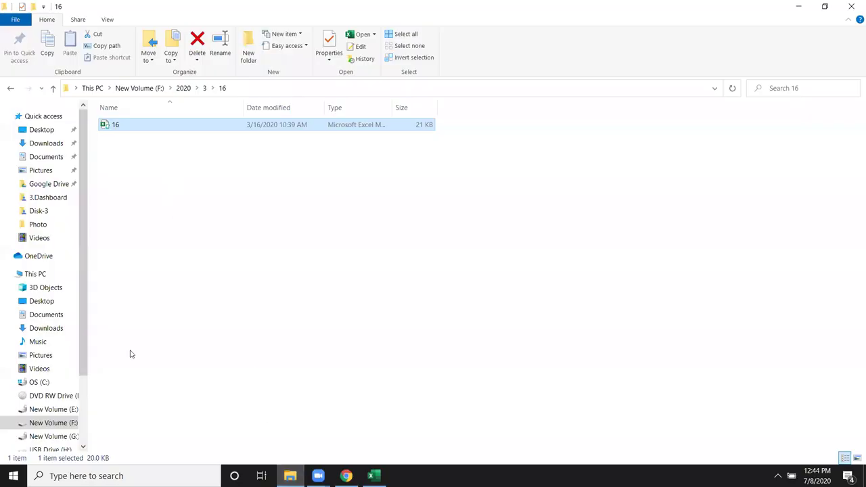
{"action": "left_click", "coordinate": [139, 88]}
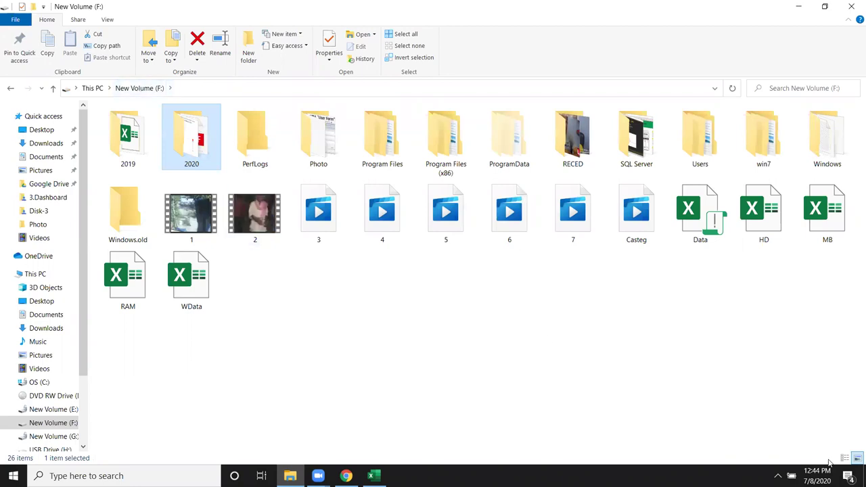
{"action": "double_click", "coordinate": [209, 142]}
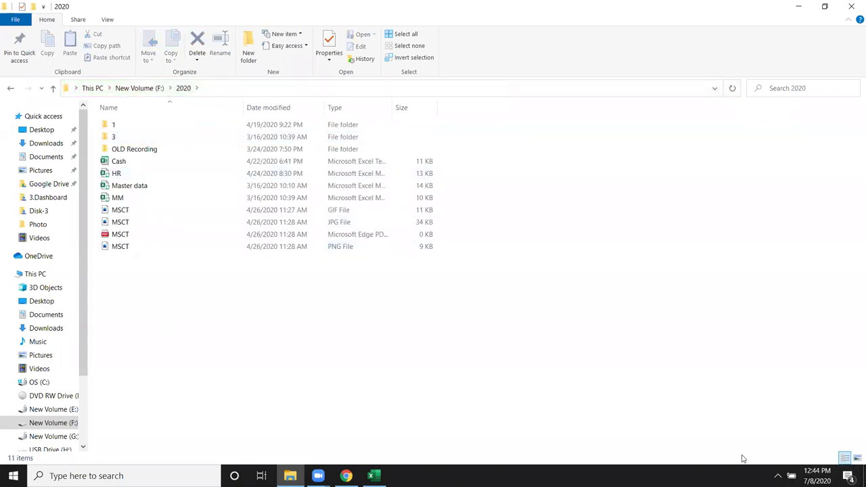
{"action": "mouse_move", "coordinate": [816, 475]}
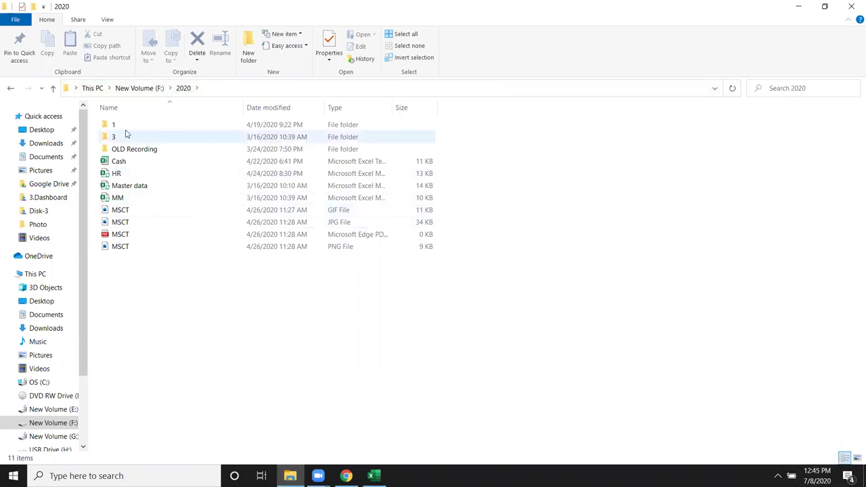
{"action": "double_click", "coordinate": [125, 139]}
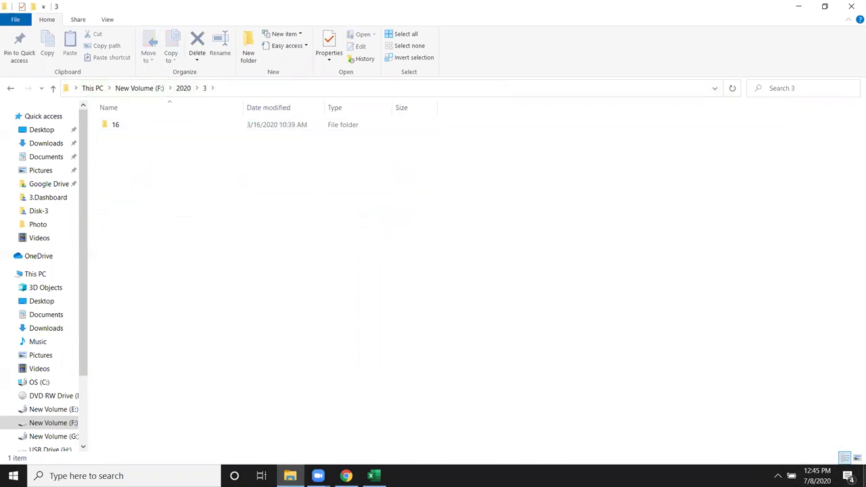
{"action": "mouse_move", "coordinate": [816, 475]}
{"action": "double_click", "coordinate": [290, 128]}
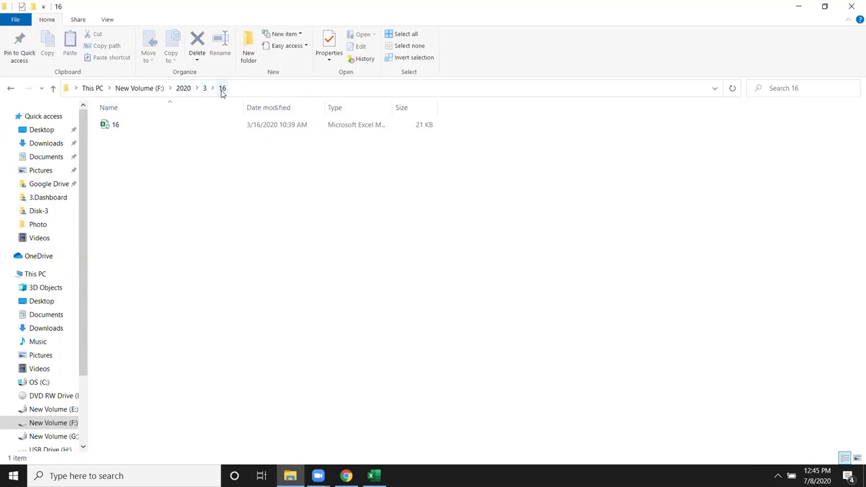
{"action": "left_click", "coordinate": [234, 125]}
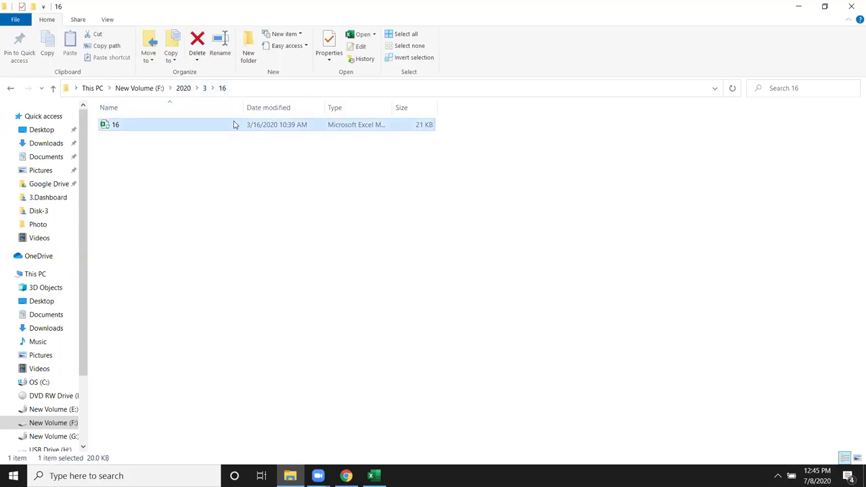
{"action": "left_click", "coordinate": [844, 10]}
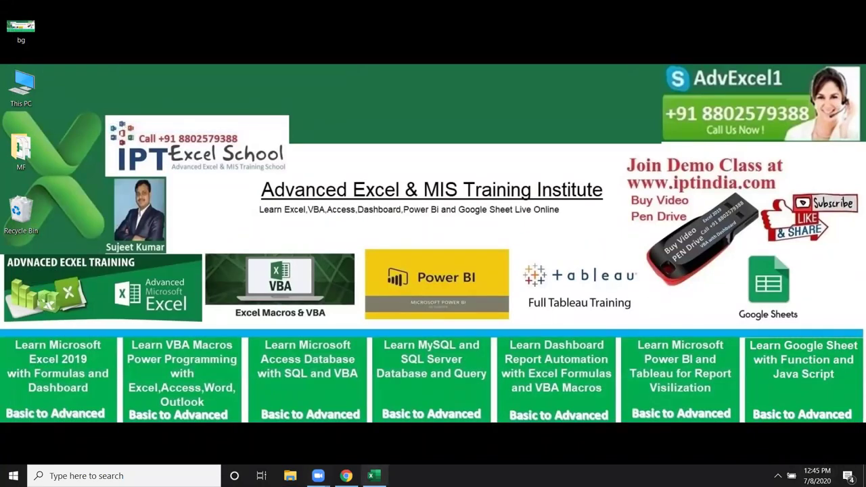
Step: Open the VBA editor from the Developer tab and insert a new module into Book1
{"action": "left_click", "coordinate": [373, 475]}
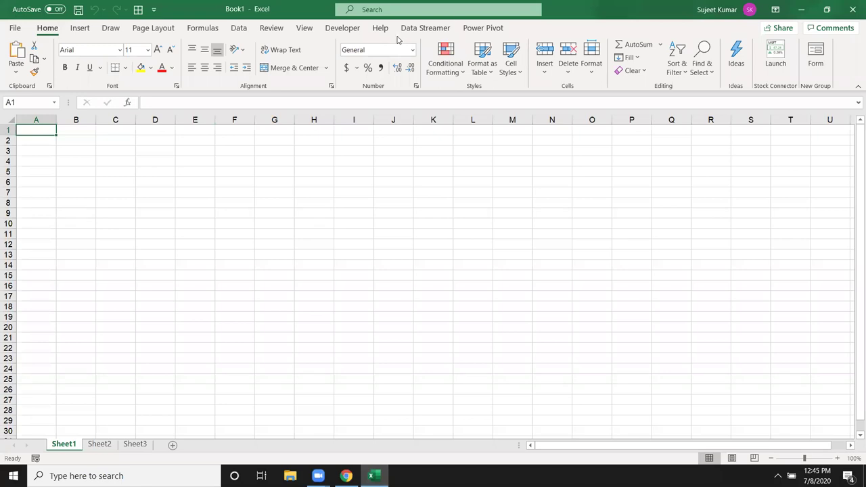
{"action": "left_click", "coordinate": [334, 27]}
{"action": "left_click", "coordinate": [14, 68]}
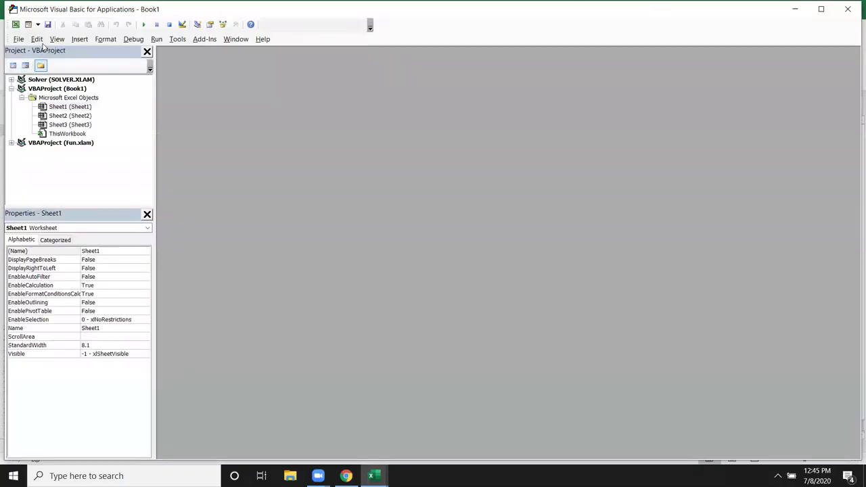
{"action": "left_click", "coordinate": [79, 41]}
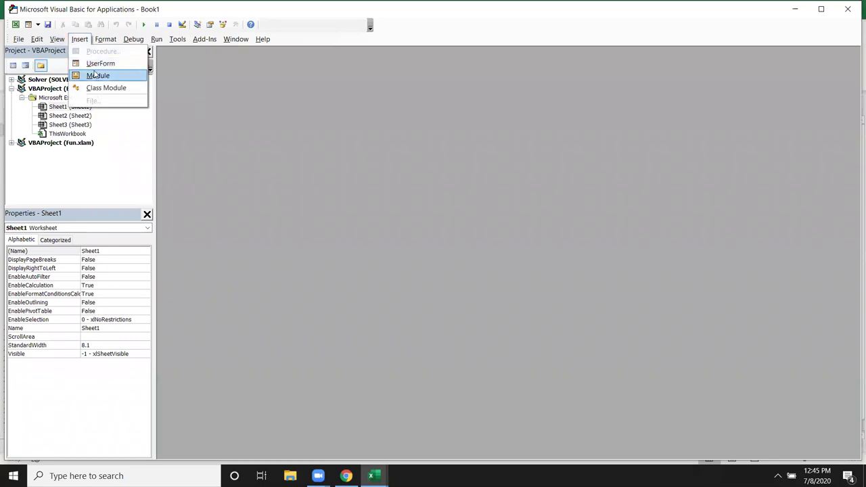
{"action": "left_click", "coordinate": [97, 76]}
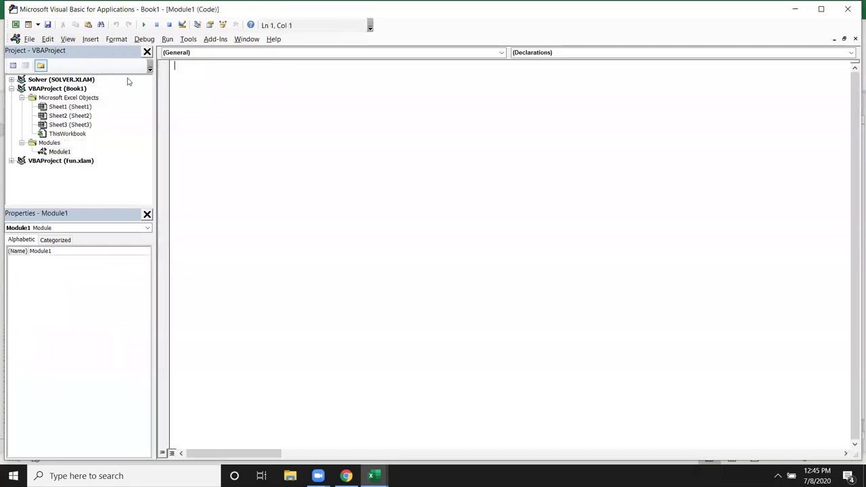
Step: Type the header 'sub flc()' so the editor adds the matching End Sub
{"action": "type", "text": "funct"}
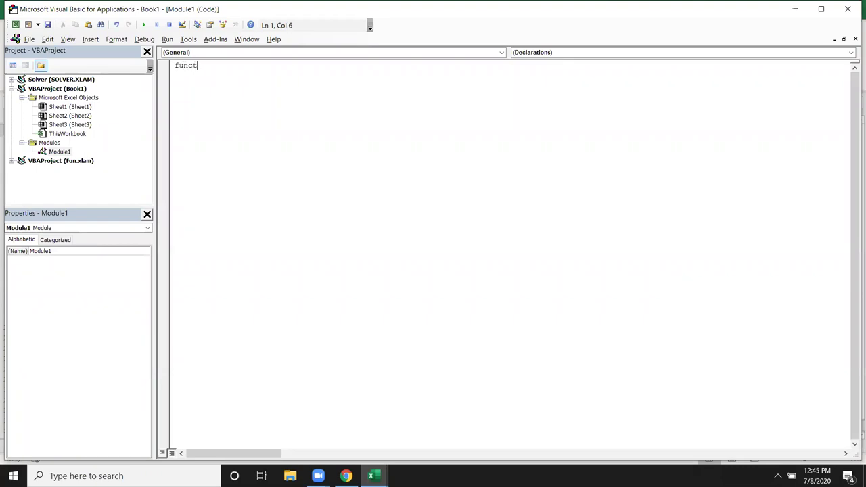
{"action": "key", "text": "BackSpace"}
{"action": "key", "text": "BackSpace"}
{"action": "key", "text": "BackSpace"}
{"action": "key", "text": "BackSpace"}
{"action": "key", "text": "BackSpace"}
{"action": "type", "text": "sub "}
{"action": "type", "text": "flc"}
{"action": "type", "text": "()"}
{"action": "key", "text": "Return"}
{"action": "key", "text": "Return"}
{"action": "key", "text": "Return"}
{"action": "key", "text": "Return"}
{"action": "key", "text": "Return"}
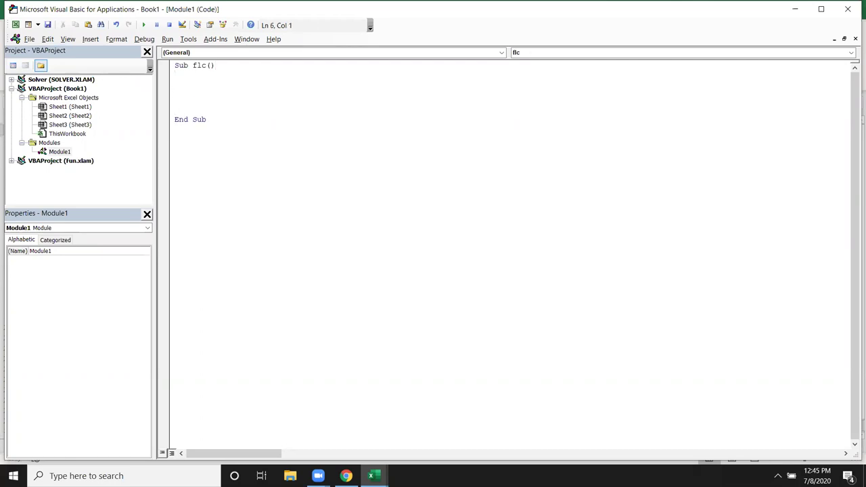
{"action": "key", "text": "Up"}
{"action": "key", "text": "Up"}
{"action": "key", "text": "Up"}
{"action": "key", "text": "Up"}
Step: Add the line y = Year(Date) inside the flc procedure
{"action": "left_click", "coordinate": [175, 129]}
{"action": "key", "text": "Up"}
{"action": "key", "text": "Up"}
{"action": "key", "text": "Up"}
{"action": "key", "text": "Up"}
{"action": "key", "text": "Up"}
{"action": "key", "text": "Up"}
{"action": "type", "text": "Y="}
{"action": "type", "text": "year"}
{"action": "type", "text": "(date"}
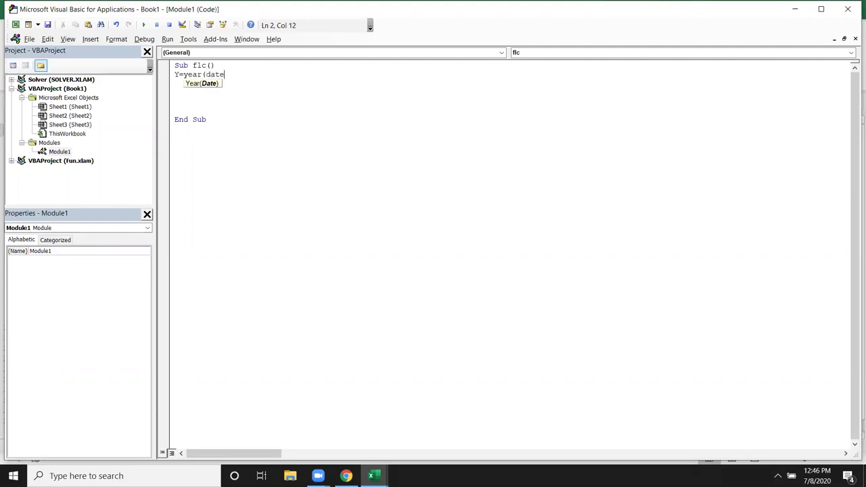
{"action": "type", "text": ")"}
{"action": "key", "text": "Return"}
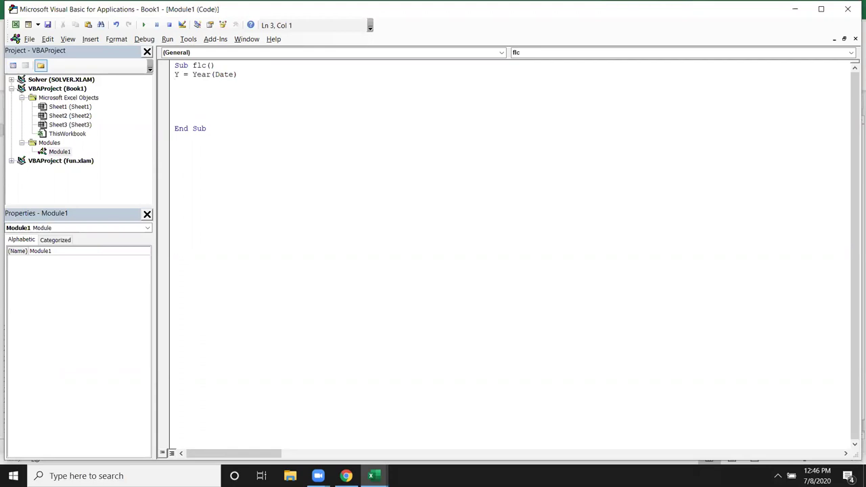
{"action": "left_click", "coordinate": [217, 74]}
{"action": "double_click", "coordinate": [206, 76]}
{"action": "left_click", "coordinate": [202, 85]}
{"action": "left_click_drag", "start_coordinate": [192, 75], "coordinate": [248, 72]}
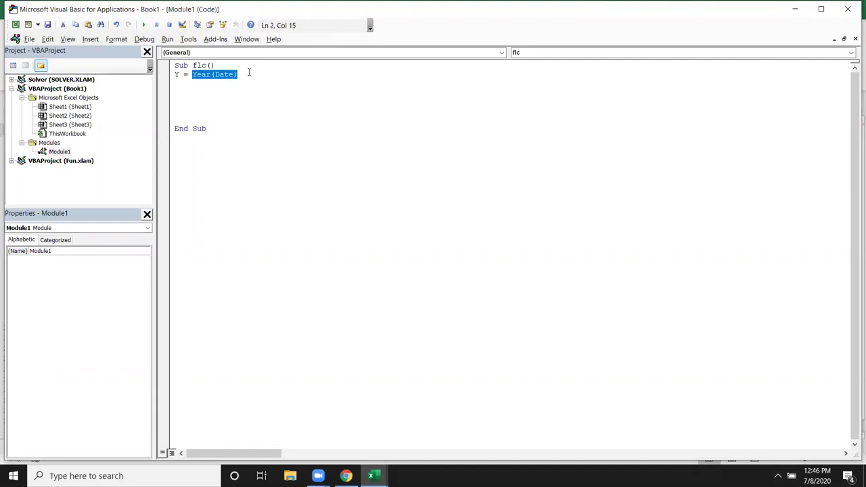
{"action": "left_click", "coordinate": [176, 75]}
{"action": "left_click_drag", "start_coordinate": [177, 75], "coordinate": [180, 75]}
Step: Declare 'Dim y, m, d As Long' above the year assignment
{"action": "key", "text": "Home"}
{"action": "key", "text": "Return"}
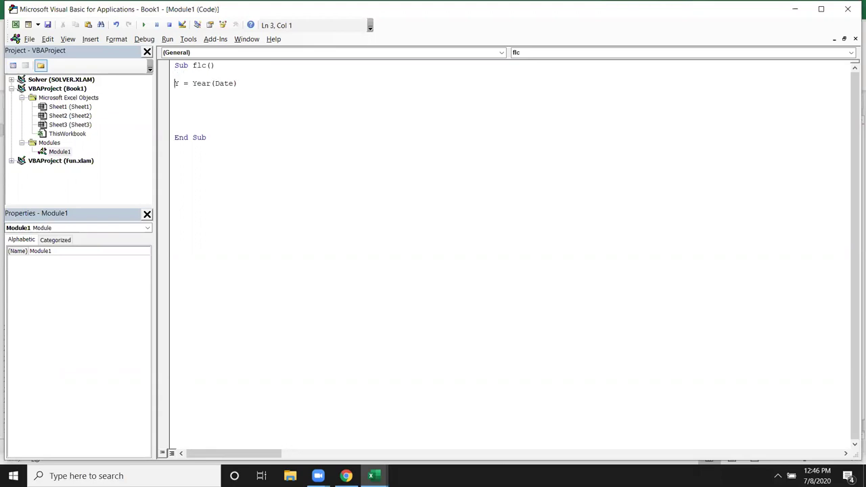
{"action": "key", "text": "Return"}
{"action": "key", "text": "Return"}
{"action": "key", "text": "Up"}
{"action": "key", "text": "Up"}
{"action": "left_click", "coordinate": [174, 74]}
{"action": "type", "text": "dim y,m,das "}
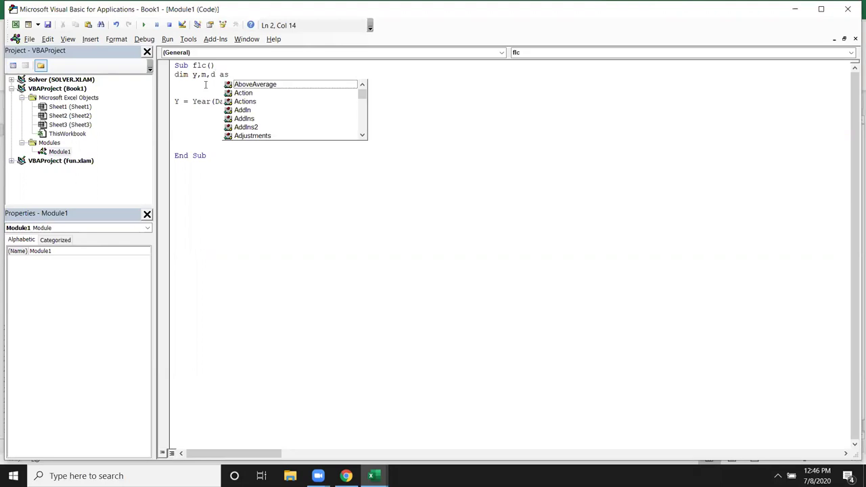
{"action": "type", "text": "long"}
{"action": "key", "text": "Return"}
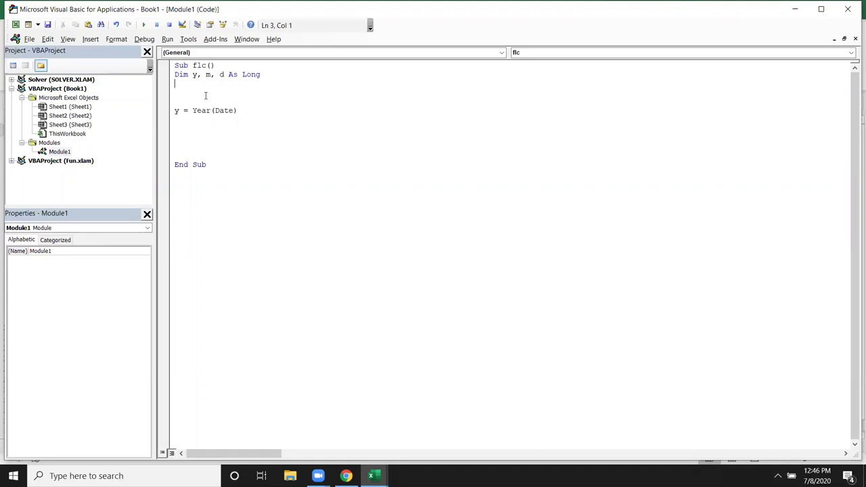
Step: Add m = Month(Date) and d = Day(Date), then return to the worksheet with Alt+F11
{"action": "left_click", "coordinate": [177, 120]}
{"action": "type", "text": "m"}
{"action": "type", "text": "="}
{"action": "type", "text": "month(date"}
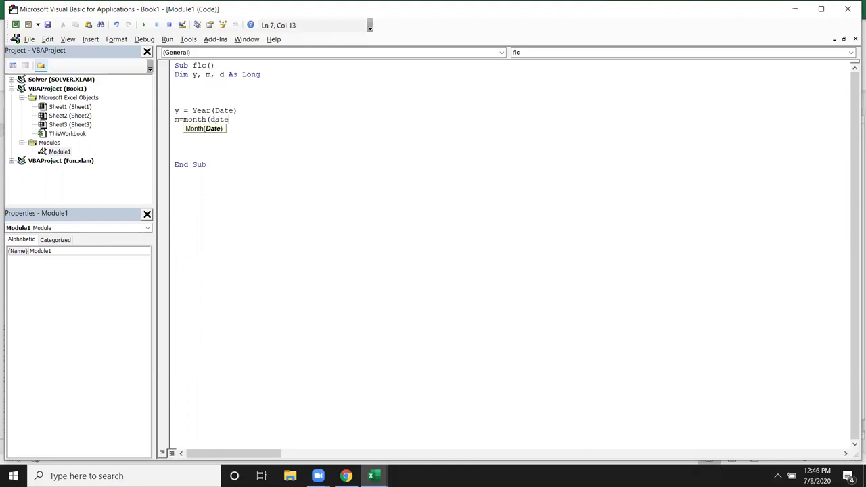
{"action": "type", "text": ")"}
{"action": "key", "text": "Return"}
{"action": "type", "text": "d=day"}
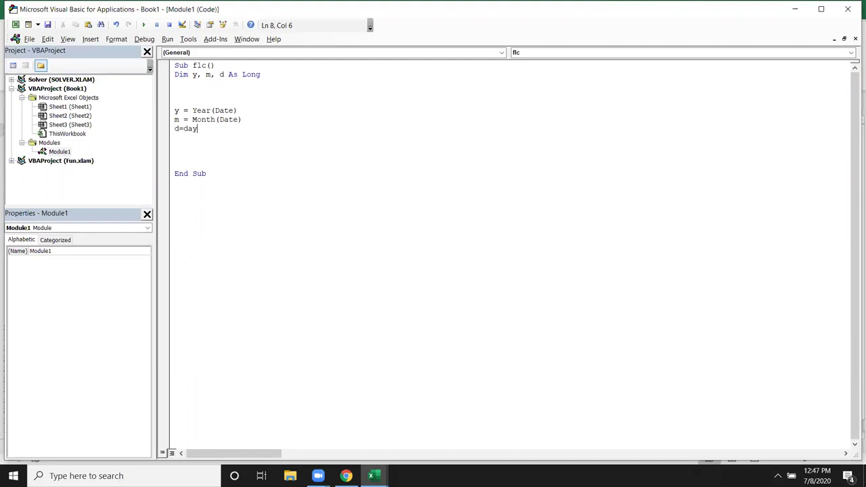
{"action": "type", "text": "(date)"}
{"action": "key", "text": "Return"}
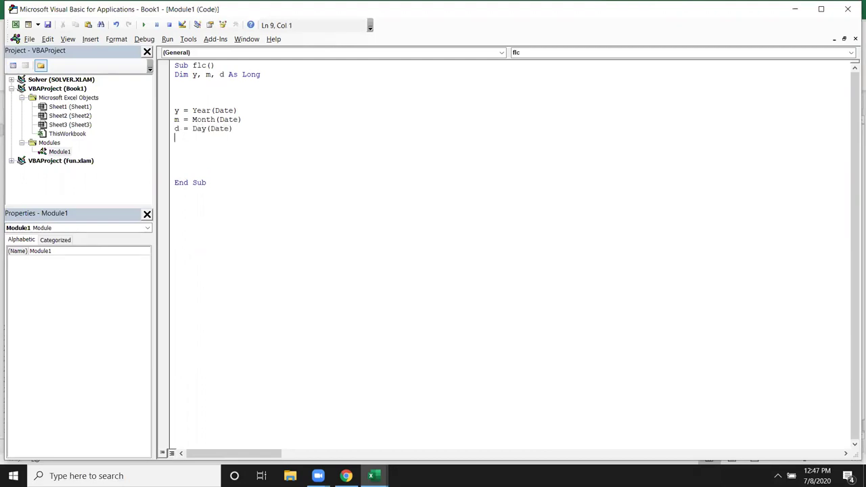
{"action": "key", "text": "alt+F11"}
Step: Enter =TODAY() in cell E5
{"action": "left_click", "coordinate": [187, 171]}
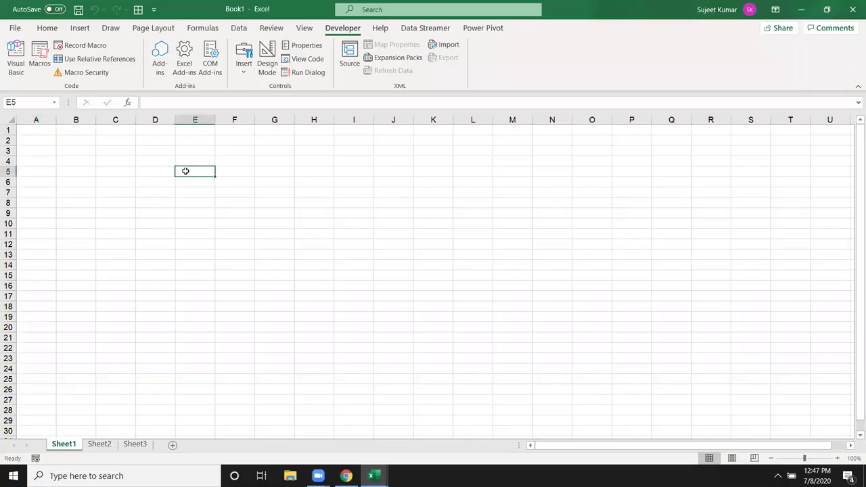
{"action": "type", "text": "=tod"}
{"action": "key", "text": "Tab"}
{"action": "type", "text": ")"}
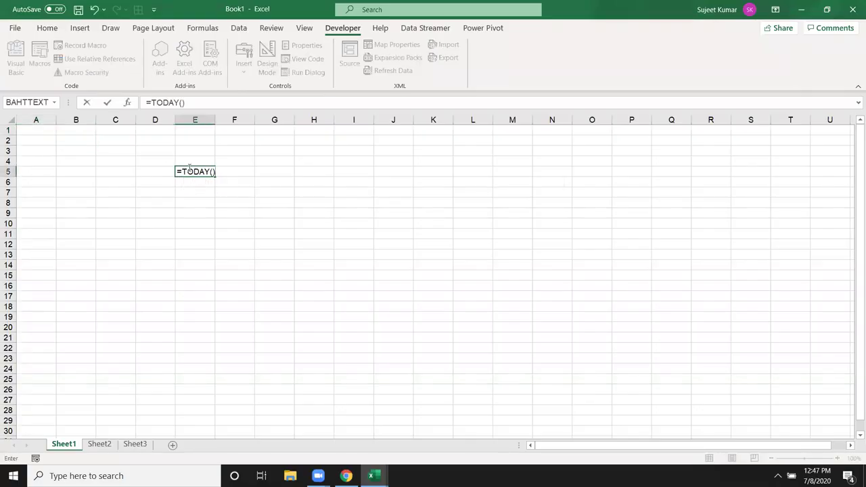
{"action": "key", "text": "Return"}
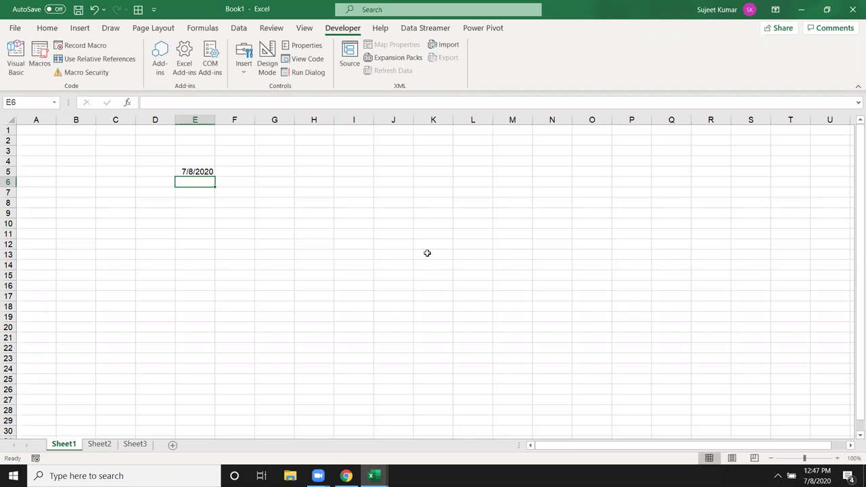
Step: Enter =YEAR(E5) in E6 and =MONTH(E5) in F6
{"action": "type", "text": "=yea"}
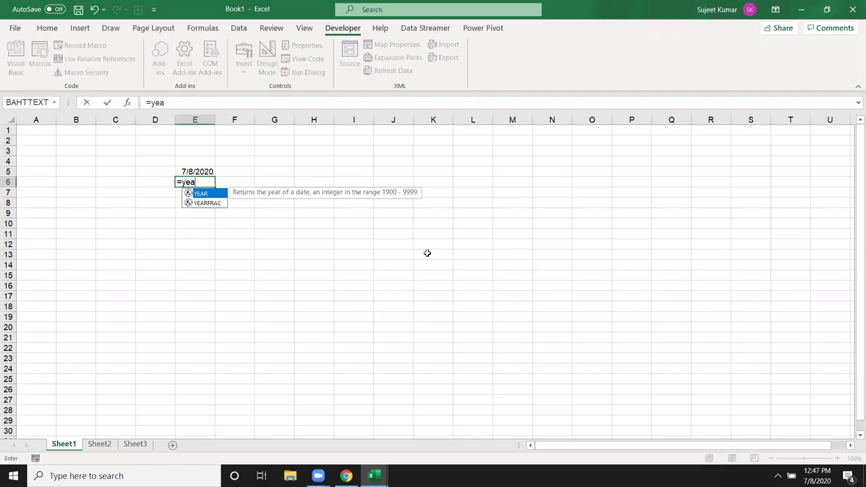
{"action": "key", "text": "Tab"}
{"action": "key", "text": "Up"}
{"action": "key", "text": "Return"}
{"action": "key", "text": "Up"}
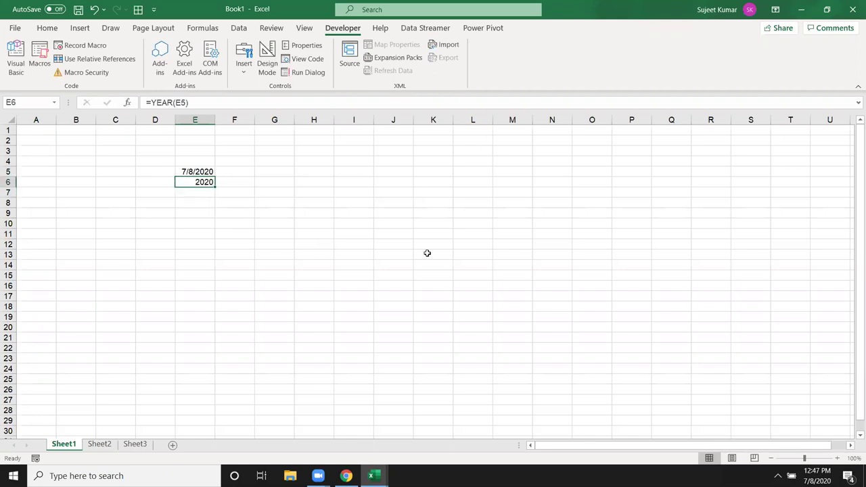
{"action": "key", "text": "Right"}
{"action": "type", "text": "=m"}
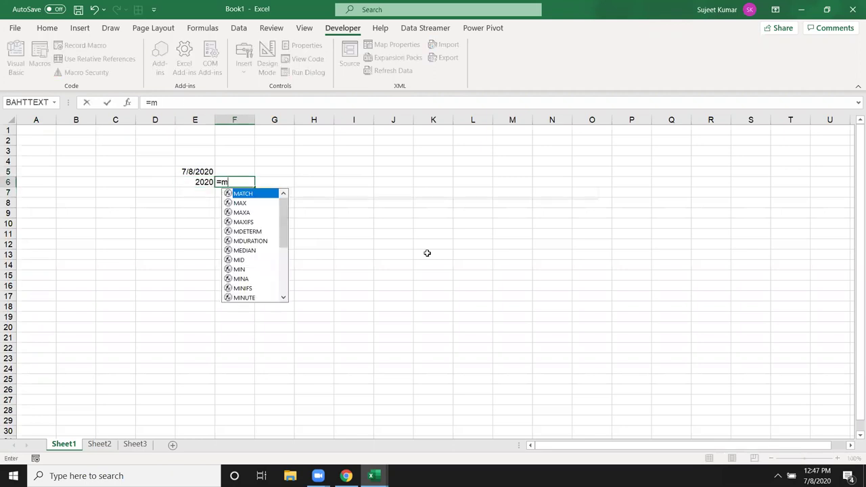
{"action": "type", "text": "on"}
{"action": "key", "text": "Tab"}
{"action": "key", "text": "Left"}
{"action": "key", "text": "Up"}
{"action": "key", "text": "Return"}
Step: Enter =DAY(E5) in G6 to show day 8
{"action": "key", "text": "Up"}
{"action": "key", "text": "Right"}
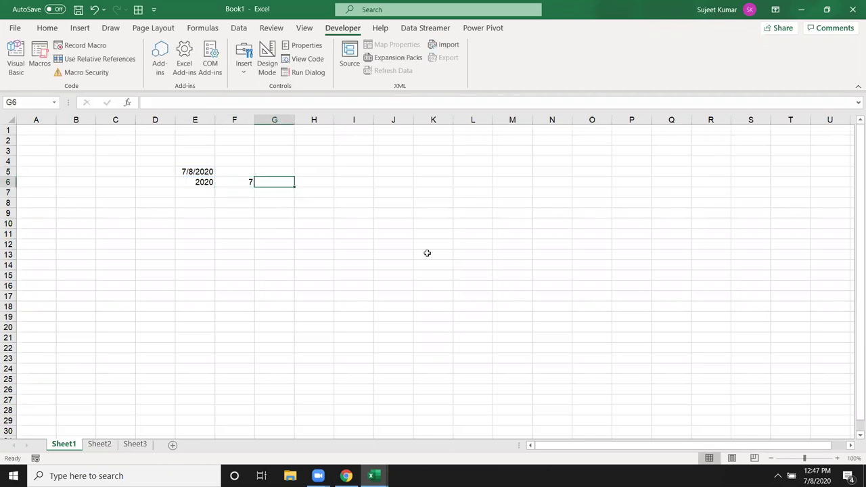
{"action": "type", "text": "=day"}
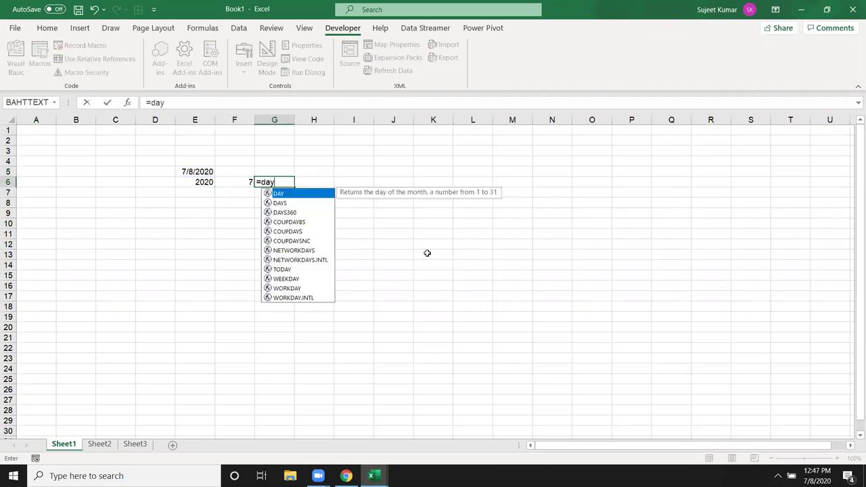
{"action": "key", "text": "Tab"}
{"action": "key", "text": "Left"}
{"action": "key", "text": "Up"}
{"action": "key", "text": "Left"}
{"action": "key", "text": "Return"}
Step: Review the YEAR, MONTH and DAY formulas in E6:G6, then go back to the VBA editor
{"action": "key", "text": "Up"}
{"action": "key", "text": "Left"}
{"action": "key", "text": "Left"}
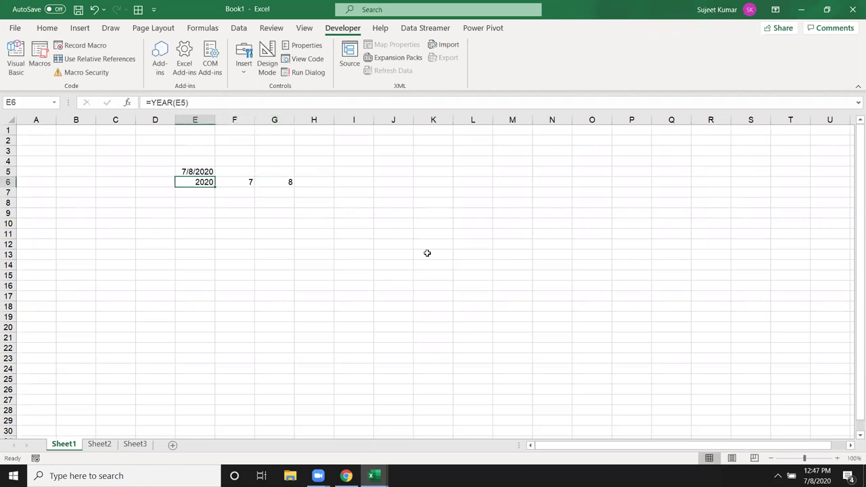
{"action": "key", "text": "Right"}
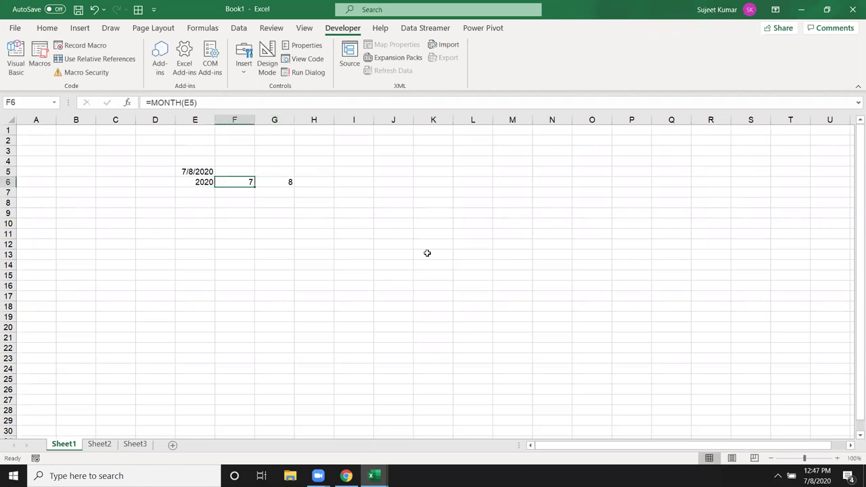
{"action": "key", "text": "Right"}
{"action": "key", "text": "Left"}
{"action": "key", "text": "Left"}
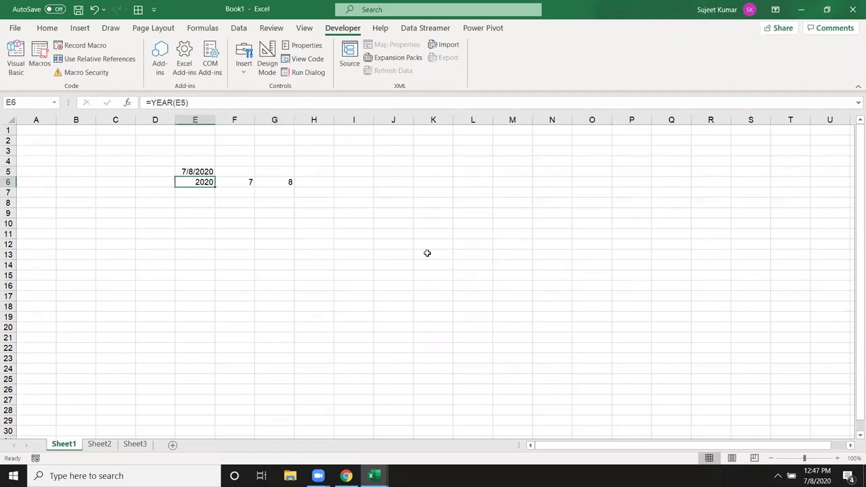
{"action": "key", "text": "alt+F11"}
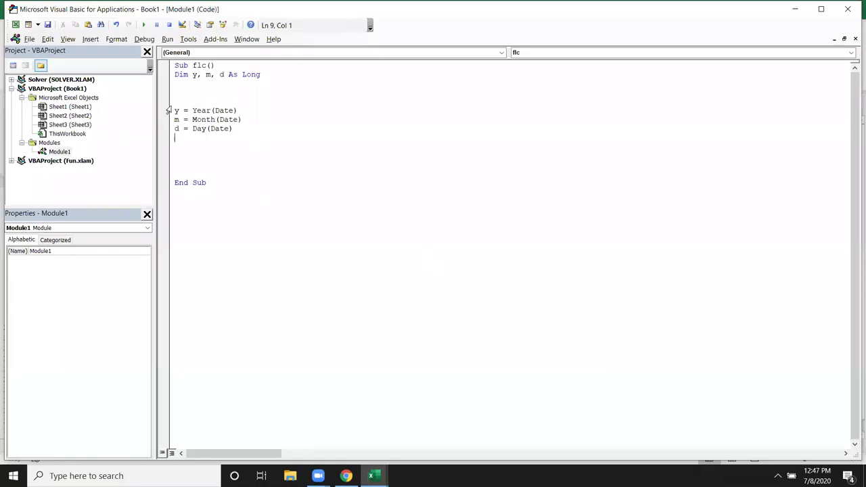
Step: Insert a new line 10 before End Sub and type mkdir followed by an opening quote
{"action": "double_click", "coordinate": [182, 118]}
{"action": "left_click", "coordinate": [182, 128]}
{"action": "double_click", "coordinate": [180, 128]}
{"action": "left_click", "coordinate": [209, 154]}
{"action": "key", "text": "Return"}
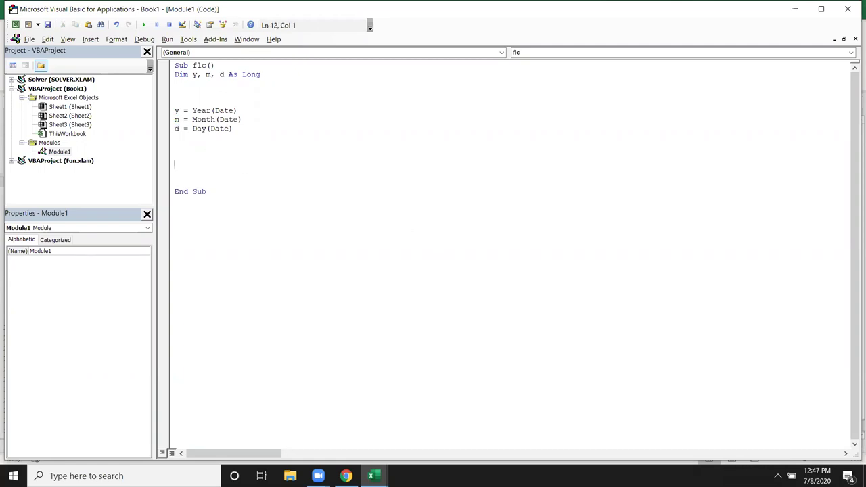
{"action": "left_click", "coordinate": [174, 146]}
{"action": "type", "text": "mkdir"}
{"action": "type", "text": "\""}
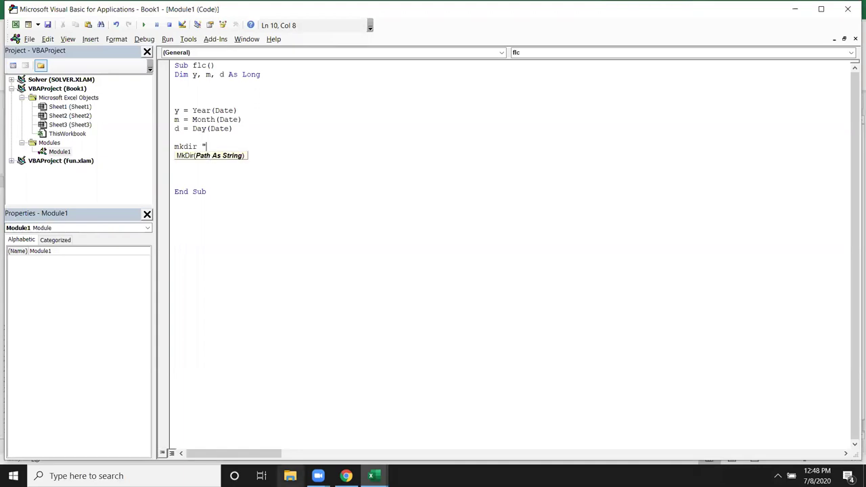
{"action": "left_click", "coordinate": [289, 476]}
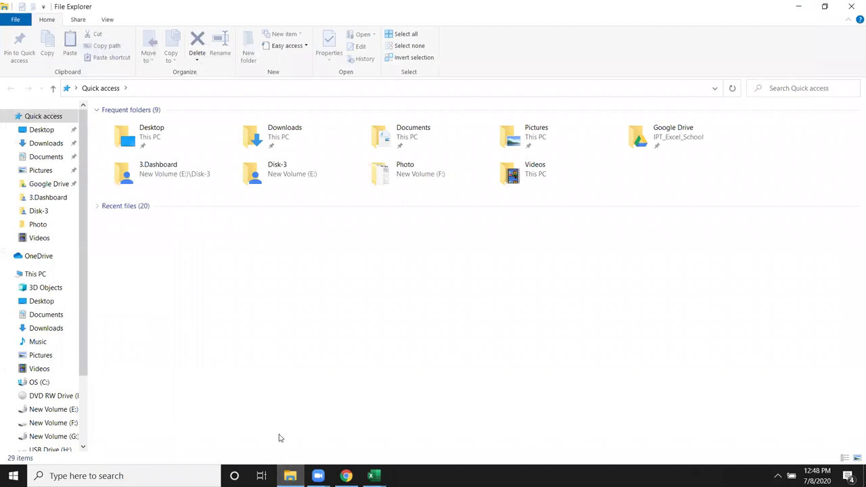
{"action": "left_click", "coordinate": [55, 423]}
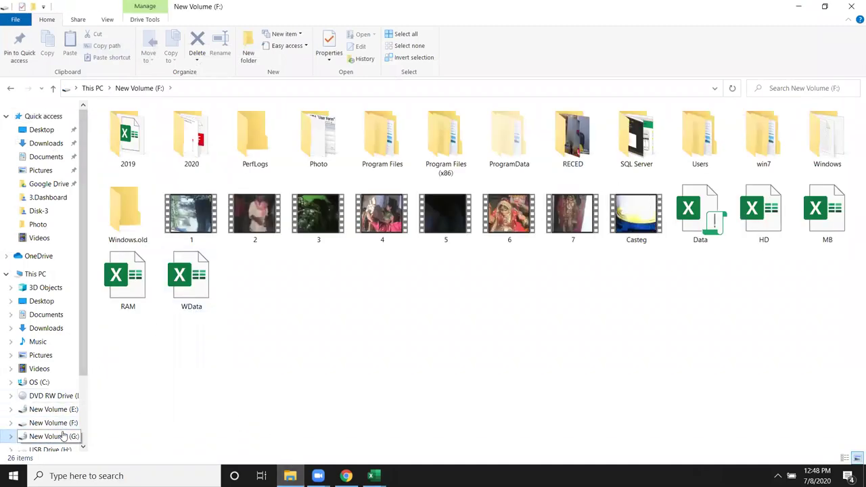
{"action": "left_click", "coordinate": [63, 437]}
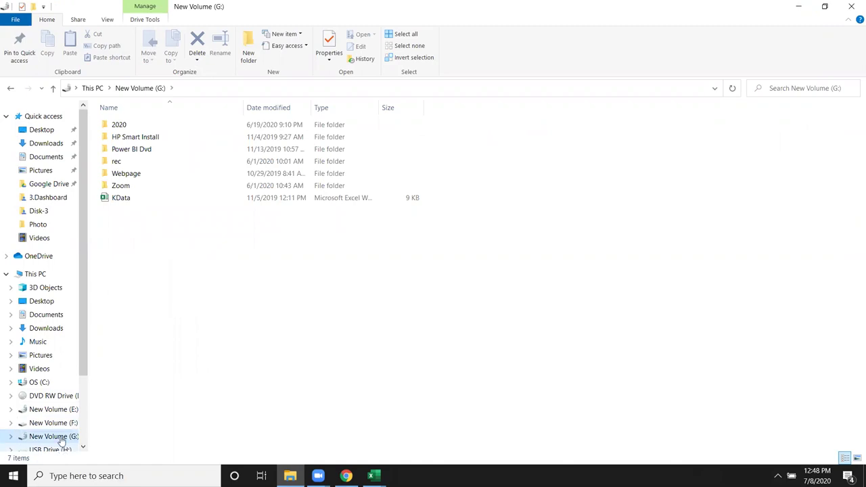
{"action": "double_click", "coordinate": [132, 127]}
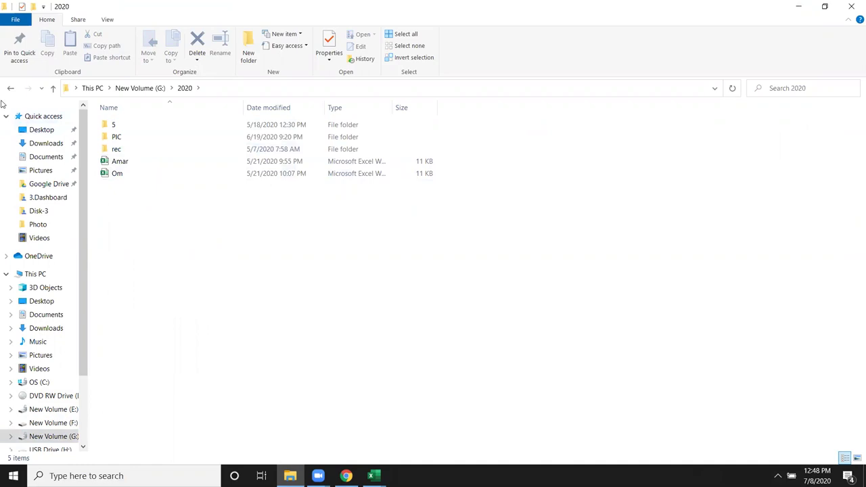
{"action": "left_click", "coordinate": [8, 90]}
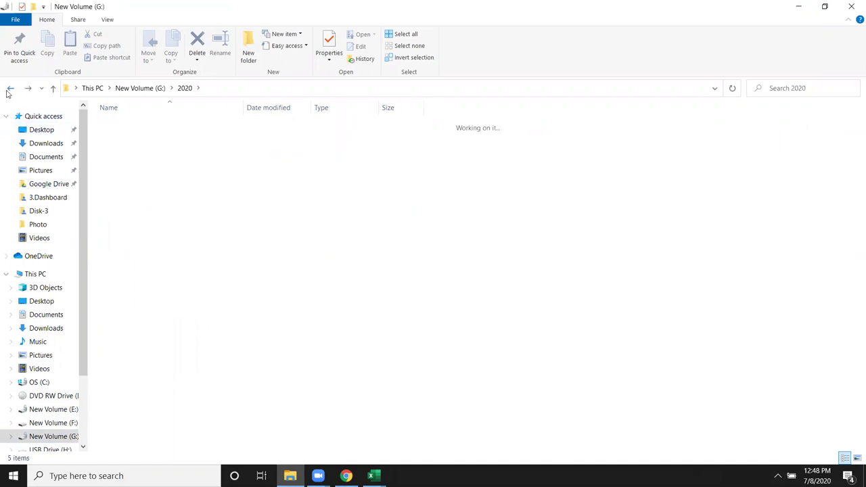
{"action": "left_click", "coordinate": [64, 424]}
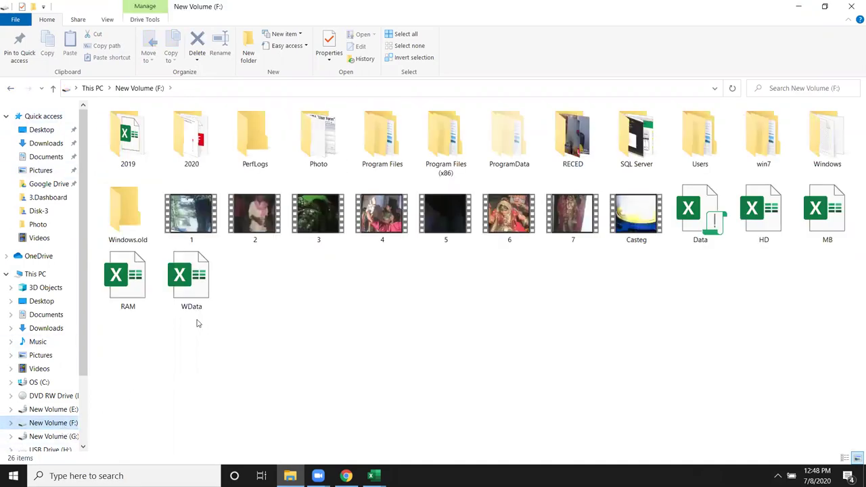
{"action": "left_click", "coordinate": [170, 88]}
{"action": "left_click", "coordinate": [189, 88]}
{"action": "left_click", "coordinate": [192, 88]}
{"action": "key", "text": "Escape"}
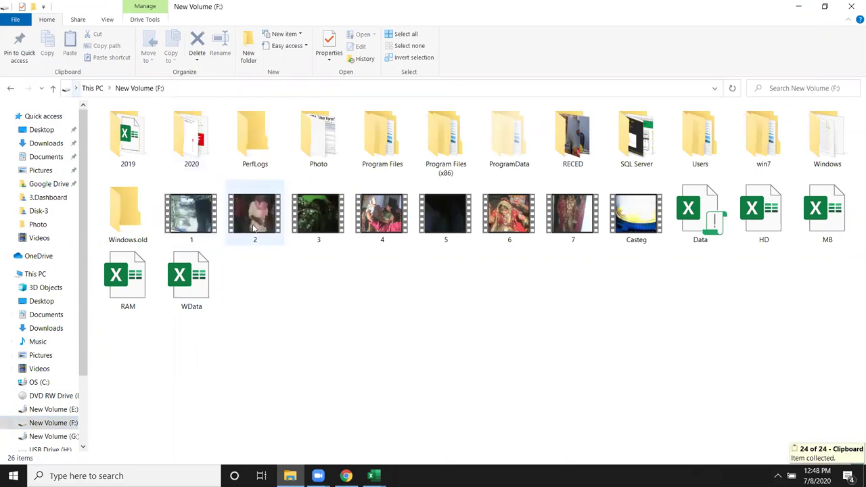
{"action": "key", "text": "alt+Tab"}
{"action": "key", "text": "alt+Tab"}
{"action": "double_click", "coordinate": [192, 135]}
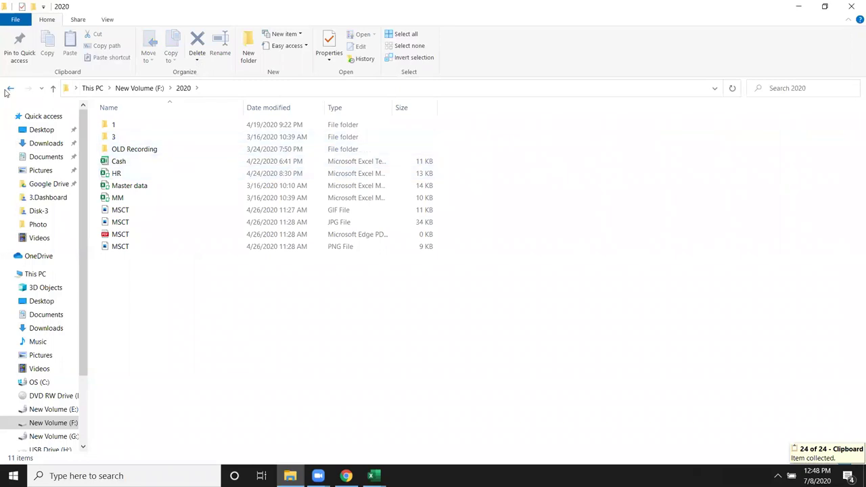
{"action": "left_click", "coordinate": [5, 91]}
{"action": "key", "text": "alt+Tab"}
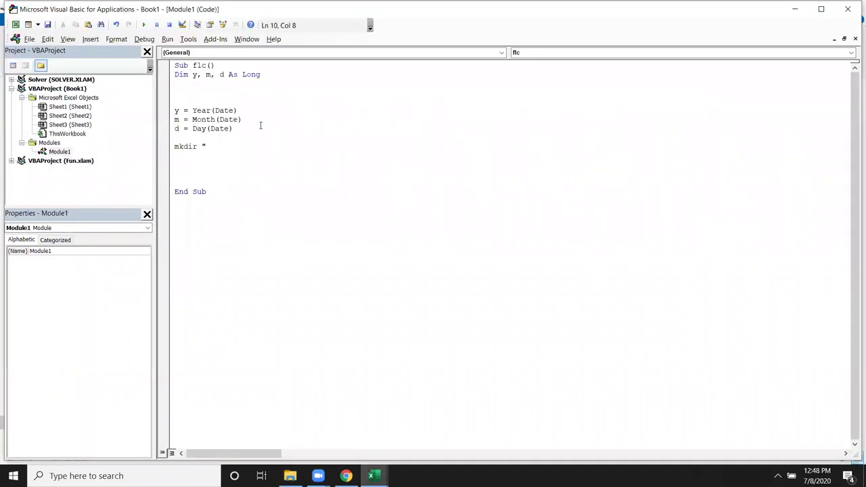
Step: Complete the statement as MkDir "F:\2020"
{"action": "type", "text": "F:\\"}
{"action": "type", "text": "2020"}
{"action": "type", "text": "\""}
{"action": "key", "text": "Return"}
{"action": "left_click_drag", "start_coordinate": [207, 146], "coordinate": [237, 146]}
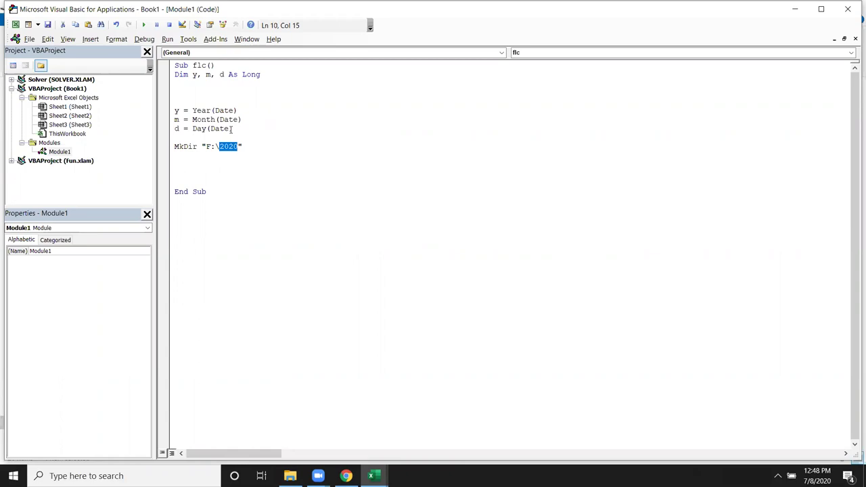
{"action": "key", "text": "Left"}
{"action": "key", "text": "shift+Left"}
{"action": "key", "text": "shift+Left"}
{"action": "key", "text": "shift+Left"}
{"action": "key", "text": "Left"}
Step: Copy the MkDir line below itself and extend the copy's path with \7
{"action": "left_click_drag", "start_coordinate": [254, 138], "coordinate": [206, 153]}
{"action": "key", "text": "ctrl+c"}
{"action": "left_click", "coordinate": [189, 157]}
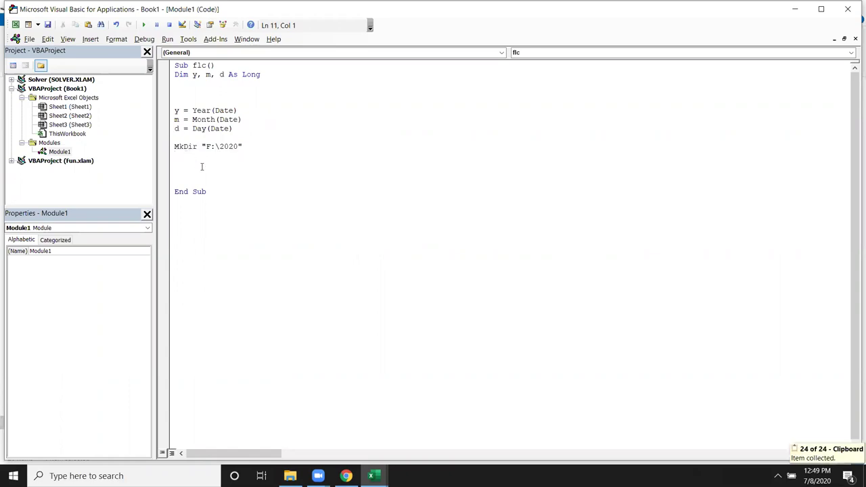
{"action": "key", "text": "ctrl+v"}
{"action": "left_click_drag", "start_coordinate": [242, 164], "coordinate": [239, 164]}
{"action": "left_click", "coordinate": [269, 169]}
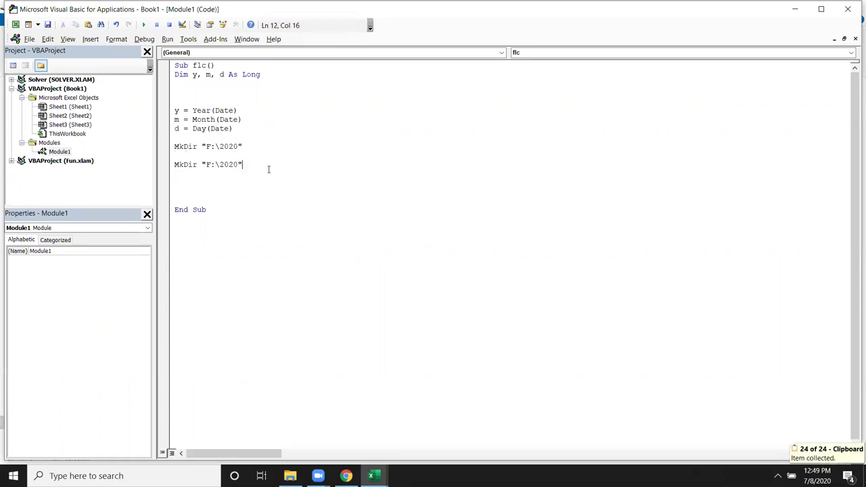
{"action": "type", "text": "\\"}
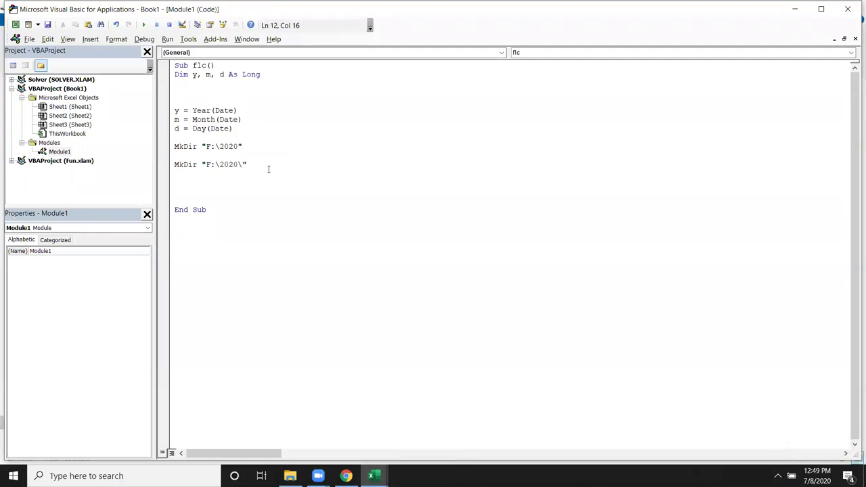
{"action": "type", "text": "7"}
Step: Duplicate the MkDir "F:\2020\7" line and add \8 to make F:\2020\7\8
{"action": "left_click", "coordinate": [175, 165]}
{"action": "key", "text": "shift+Down"}
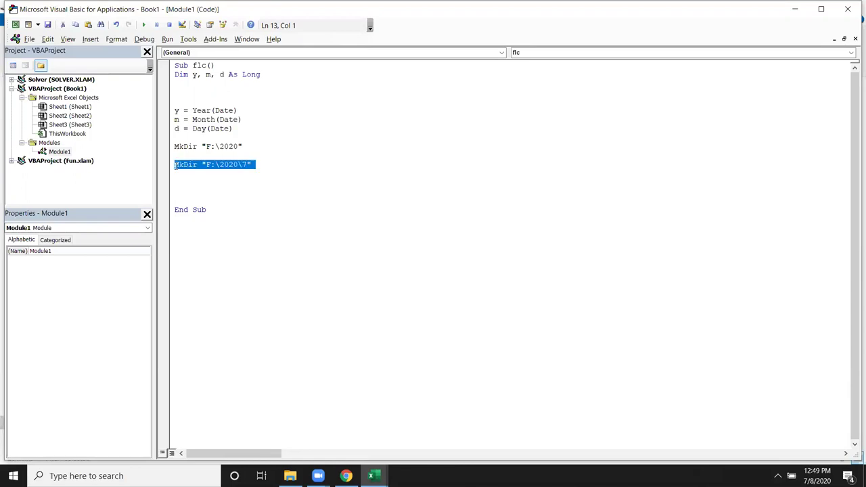
{"action": "key", "text": "ctrl+c"}
{"action": "left_click", "coordinate": [175, 170]}
{"action": "key", "text": "ctrl+v"}
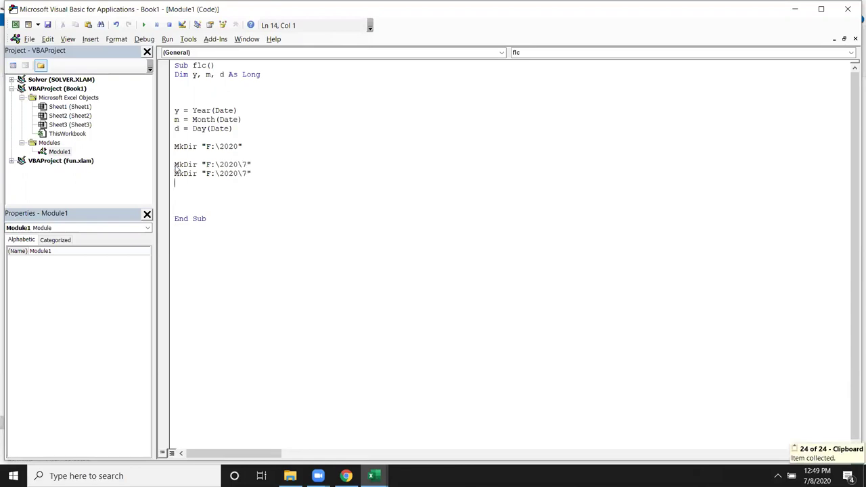
{"action": "left_click", "coordinate": [248, 174]}
{"action": "type", "text": "\\8"}
Step: Delete the blank line between the MkDir statements
{"action": "left_click", "coordinate": [267, 190]}
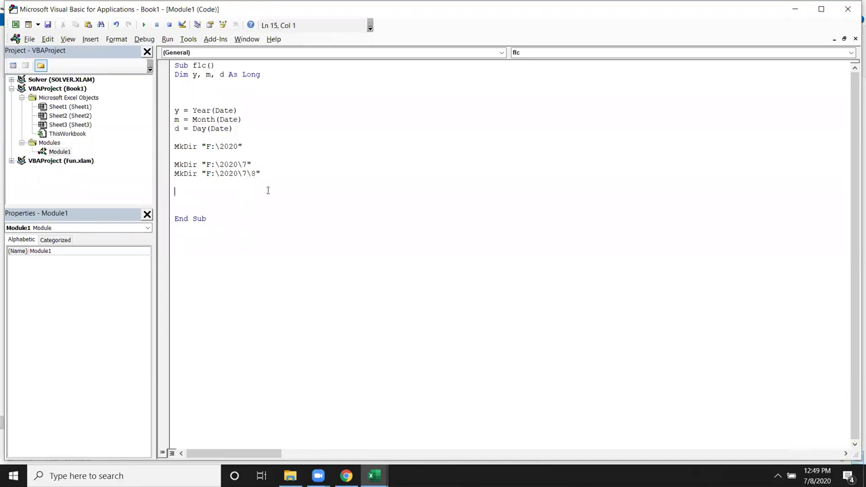
{"action": "left_click", "coordinate": [235, 147]}
{"action": "left_click_drag", "start_coordinate": [263, 175], "coordinate": [169, 175]}
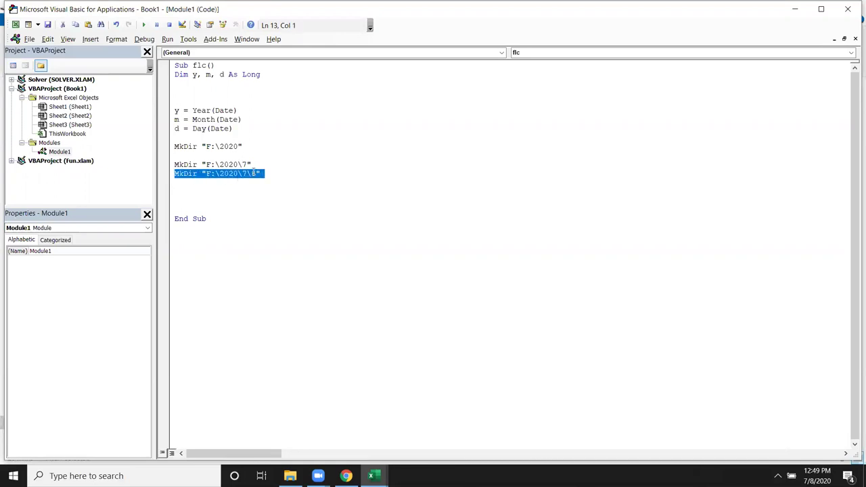
{"action": "double_click", "coordinate": [254, 174]}
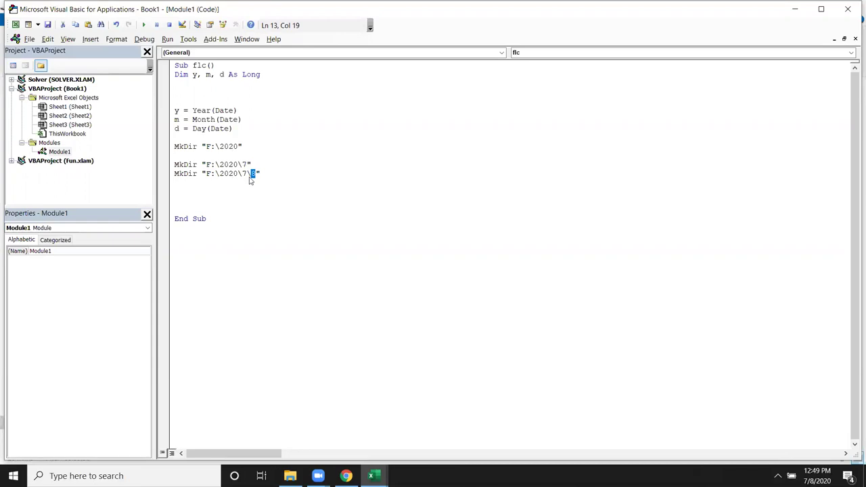
{"action": "left_click_drag", "start_coordinate": [245, 173], "coordinate": [209, 174]}
{"action": "left_click", "coordinate": [220, 145]}
{"action": "left_click", "coordinate": [227, 181]}
{"action": "left_click", "coordinate": [198, 157]}
{"action": "key", "text": "Delete"}
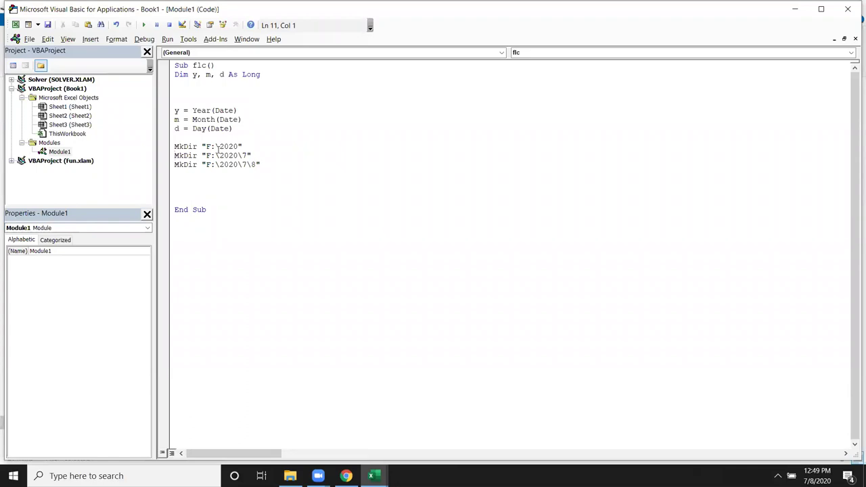
Step: Change the first MkDir path to "F:\" & y, replacing the fixed 2020, then switch to Excel
{"action": "left_click", "coordinate": [219, 146]}
{"action": "left_click_drag", "start_coordinate": [237, 128], "coordinate": [174, 101]}
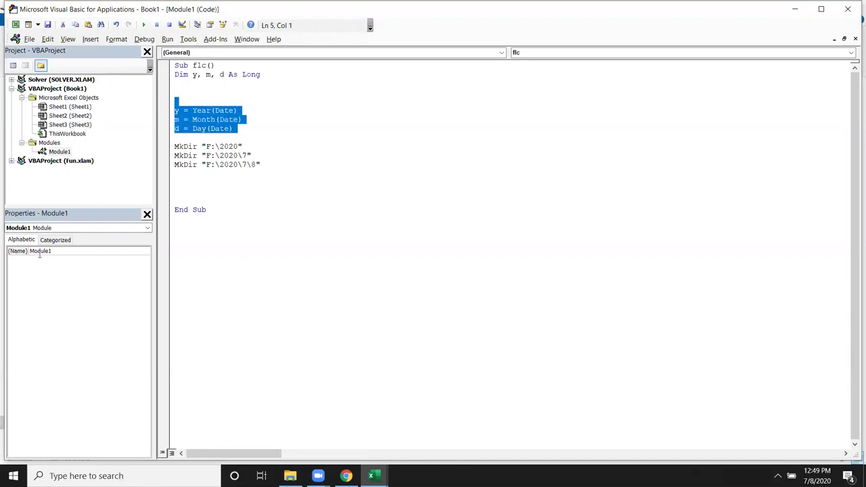
{"action": "left_click", "coordinate": [213, 261]}
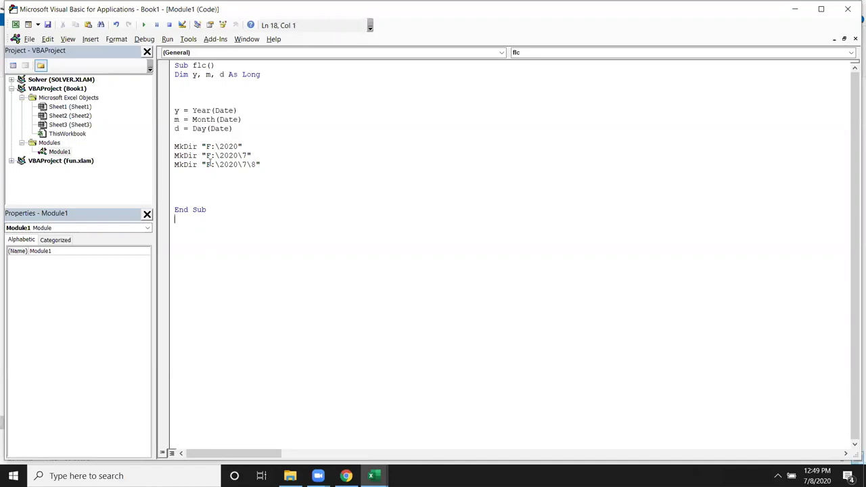
{"action": "type", "text": "\" "}
{"action": "type", "text": "&"}
{"action": "key", "text": "Delete"}
{"action": "key", "text": "Delete"}
{"action": "key", "text": "Delete"}
{"action": "type", "text": "y"}
{"action": "left_click", "coordinate": [317, 207]}
{"action": "key", "text": "alt+Tab"}
{"action": "key", "text": "alt+Tab"}
{"action": "key", "text": "alt+Tab"}
Step: Enter F:/ in F9 and the formula =F9&E6 in F10, giving F:/2020
{"action": "left_click", "coordinate": [228, 209]}
{"action": "type", "text": "F:"}
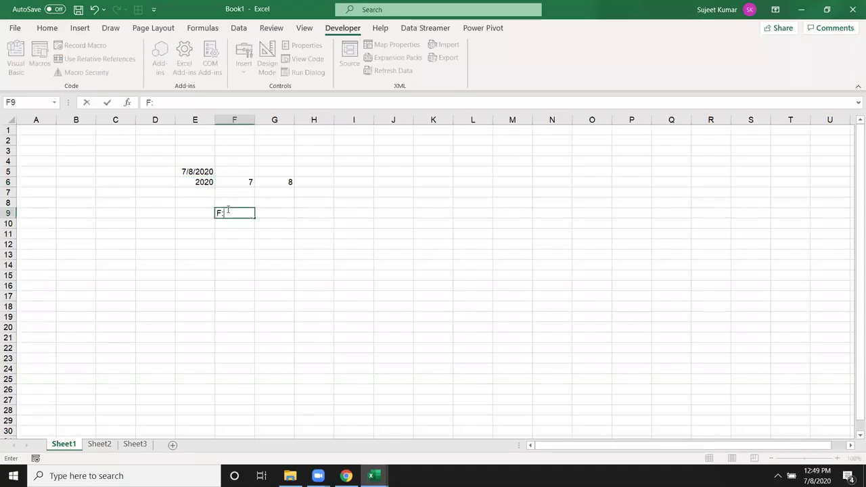
{"action": "type", "text": "/"}
{"action": "key", "text": "Return"}
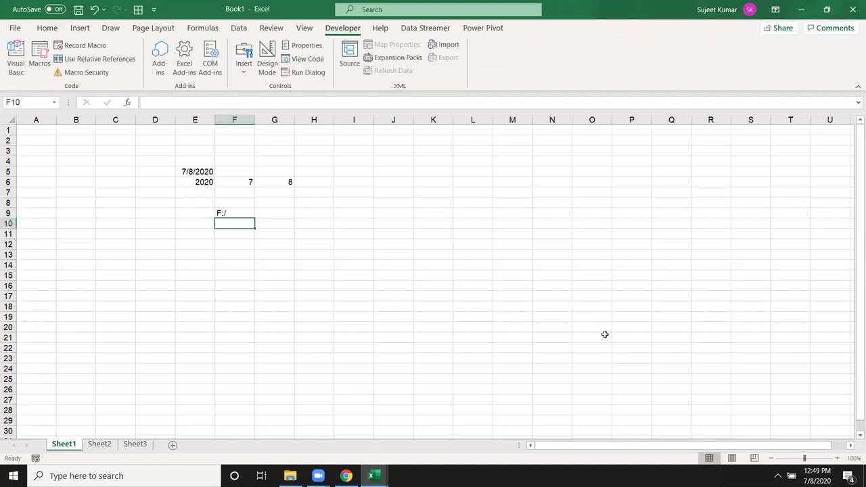
{"action": "type", "text": "="}
{"action": "left_click", "coordinate": [254, 212]}
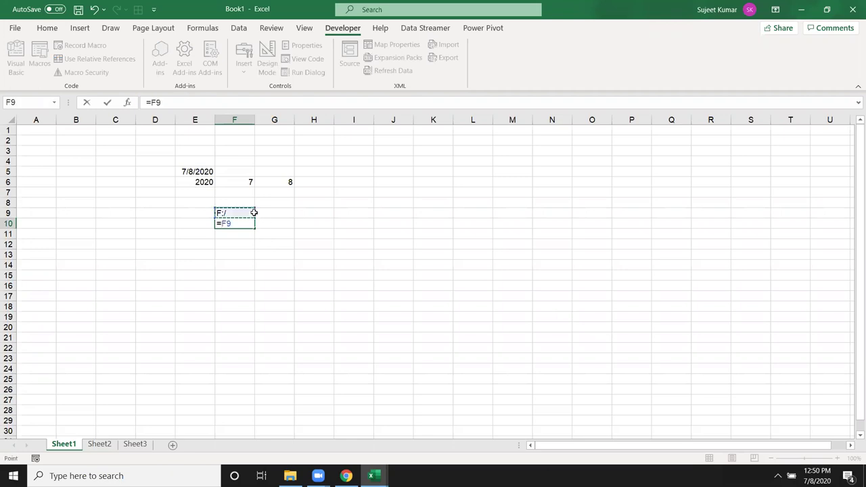
{"action": "type", "text": "&"}
{"action": "left_click", "coordinate": [205, 182]}
{"action": "key", "text": "Return"}
{"action": "key", "text": "Up"}
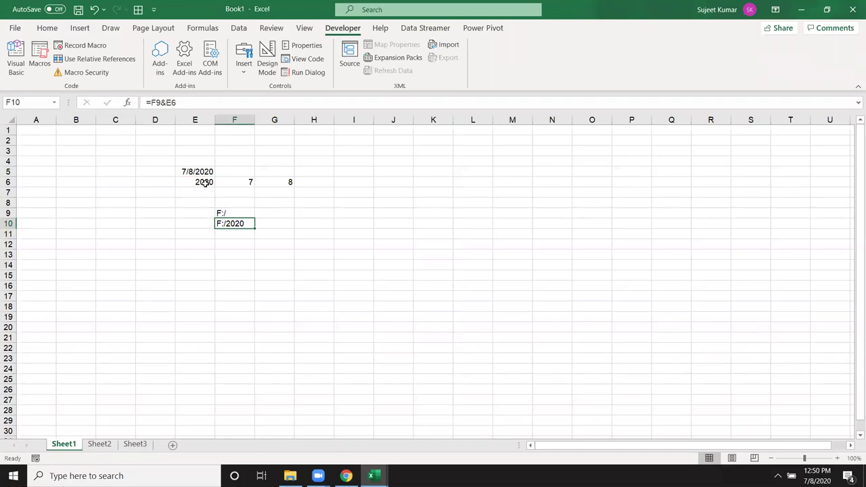
Step: Return to the VBA editor and place the caret at the end of the first MkDir line
{"action": "key", "text": "alt+Tab"}
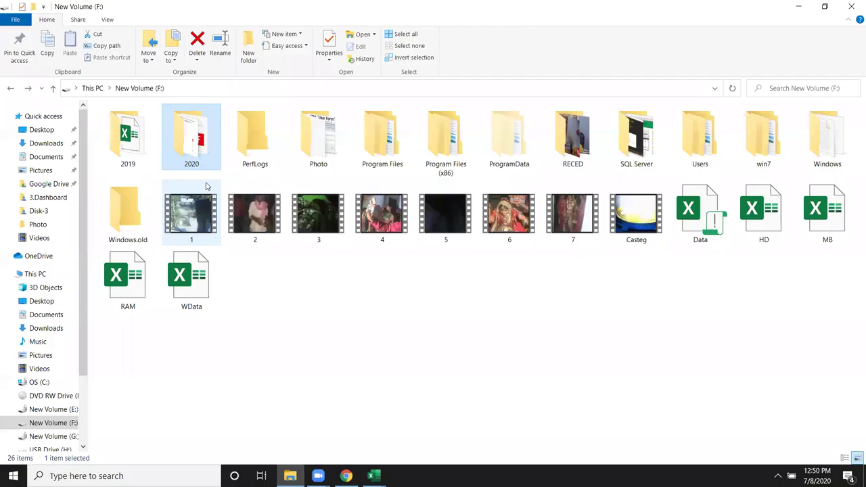
{"action": "key", "text": "alt+Tab"}
{"action": "key", "text": "alt+Tab"}
{"action": "left_click_drag", "start_coordinate": [181, 113], "coordinate": [175, 112]}
{"action": "left_click", "coordinate": [249, 145]}
{"action": "key", "text": "Return"}
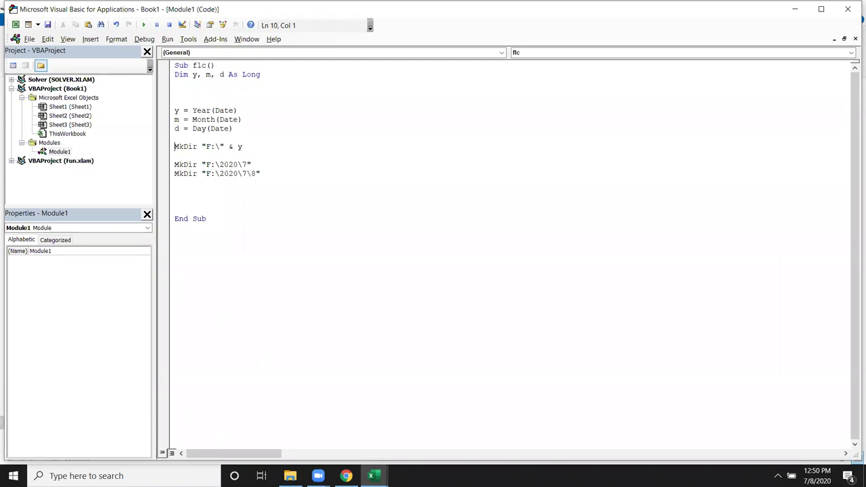
{"action": "key", "text": "shift+Up"}
{"action": "key", "text": "ctrl+c"}
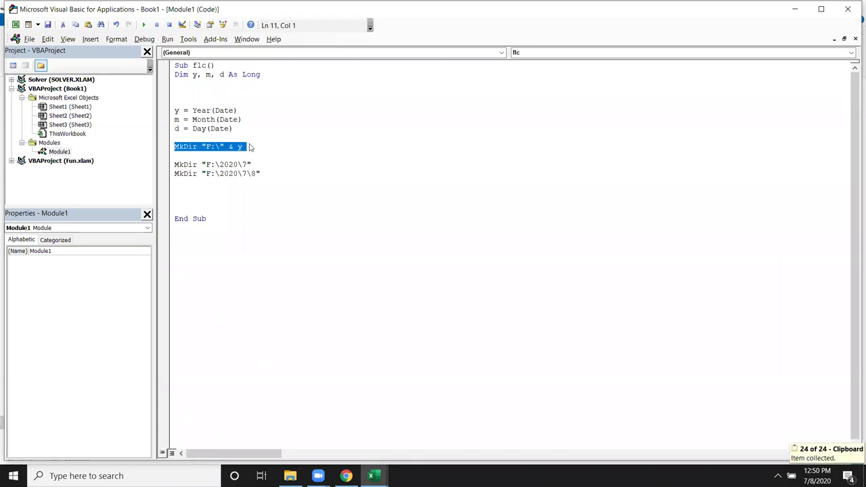
{"action": "key", "text": "Down"}
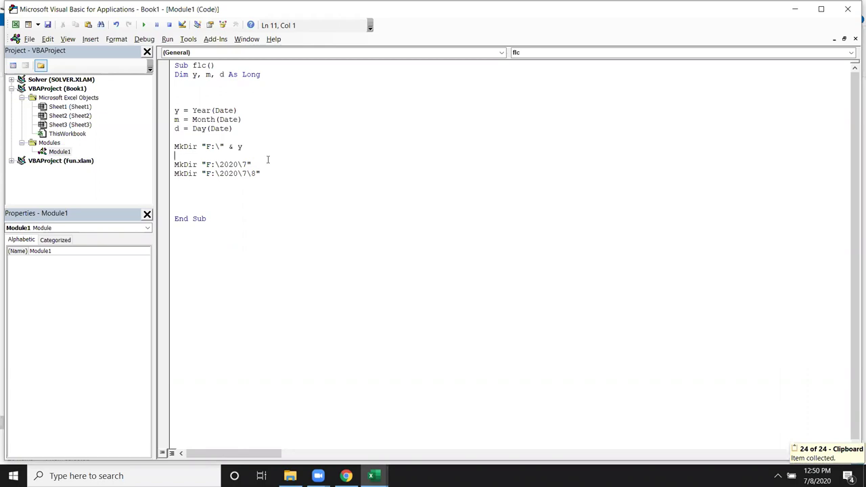
{"action": "key", "text": "BackSpace"}
{"action": "key", "text": "BackSpace"}
{"action": "key", "text": "BackSpace"}
{"action": "key", "text": "BackSpace"}
{"action": "key", "text": "BackSpace"}
{"action": "key", "text": "BackSpace"}
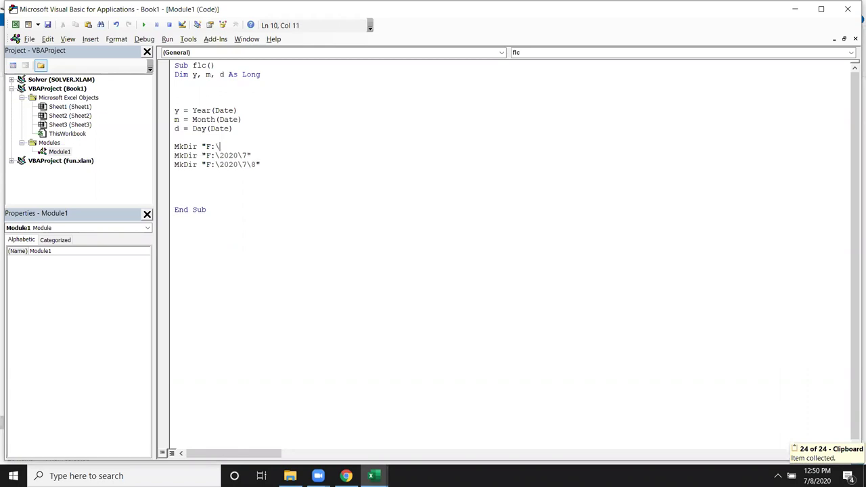
{"action": "type", "text": "& y & "}
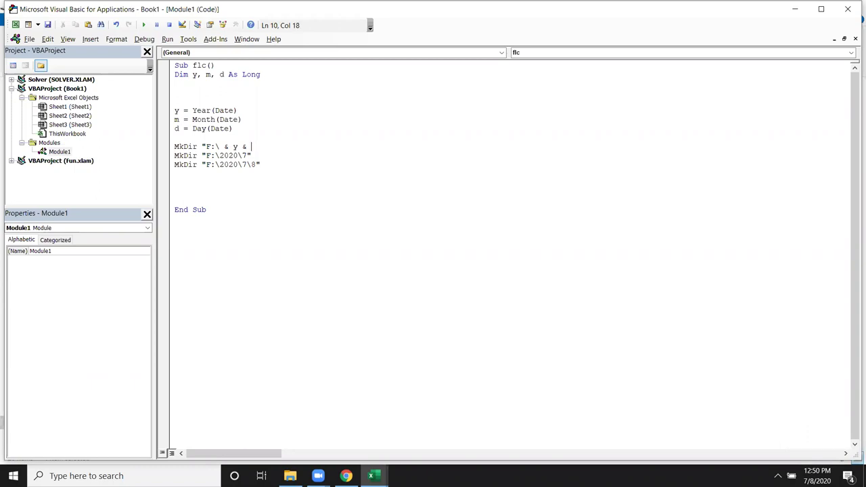
{"action": "type", "text": "\"\\\" "}
{"action": "type", "text": "&"}
{"action": "type", "text": " m"}
{"action": "left_click", "coordinate": [285, 170]}
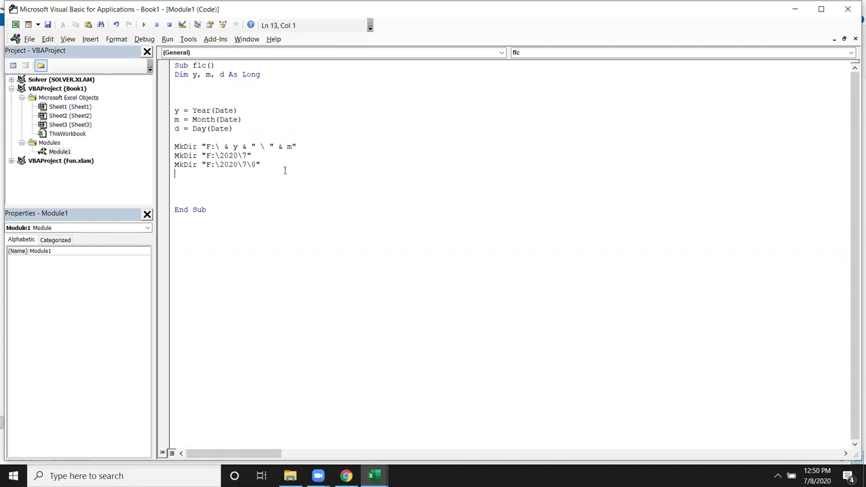
{"action": "double_click", "coordinate": [230, 155]}
{"action": "double_click", "coordinate": [244, 156]}
{"action": "double_click", "coordinate": [236, 156]}
{"action": "double_click", "coordinate": [236, 146]}
{"action": "double_click", "coordinate": [289, 147]}
{"action": "left_click_drag", "start_coordinate": [278, 146], "coordinate": [250, 145]}
{"action": "key", "text": "ctrl+z"}
{"action": "type", "text": "\" & y"}
{"action": "key", "text": "Return"}
{"action": "key", "text": "Up"}
{"action": "key", "text": "Down"}
{"action": "key", "text": "Down"}
{"action": "key", "text": "BackSpace"}
{"action": "left_click_drag", "start_coordinate": [219, 155], "coordinate": [262, 158]}
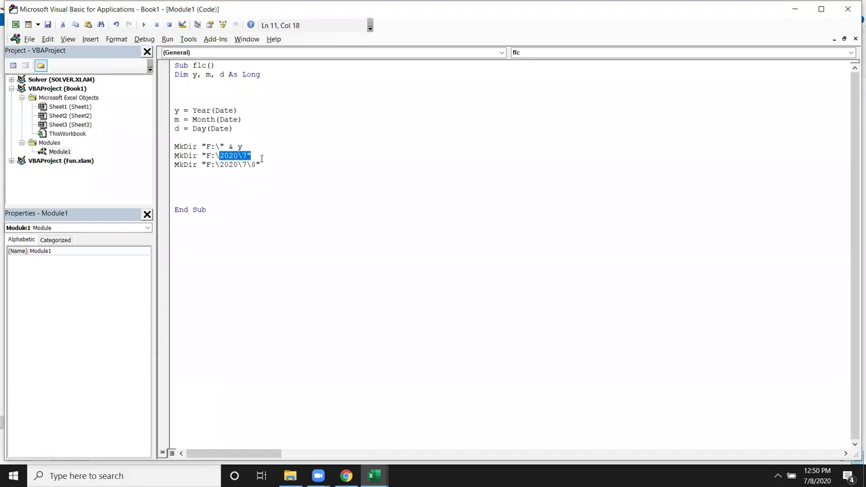
Step: Change the second MkDir path from the fixed 2020\7 to y & "\" & m
{"action": "key", "text": "BackSpace"}
{"action": "type", "text": "\" "}
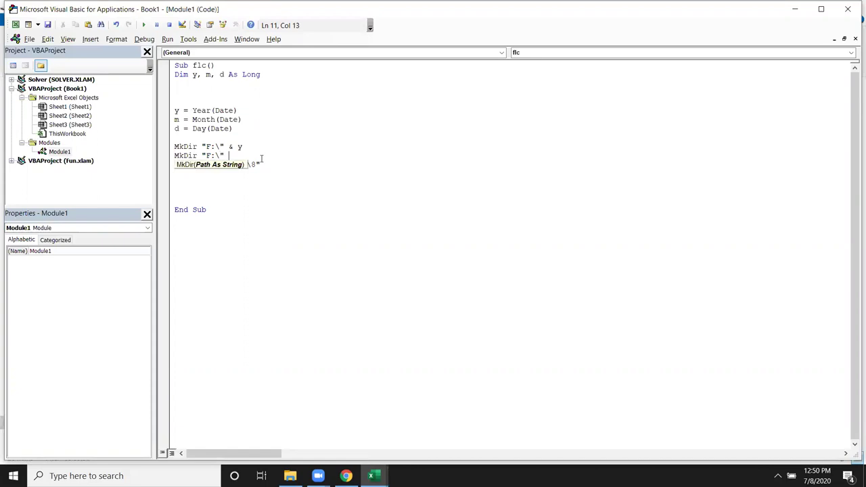
{"action": "type", "text": "& "}
{"action": "type", "text": "y & "}
{"action": "type", "text": "m"}
{"action": "key", "text": "BackSpace"}
{"action": "type", "text": "\"\\\" & m"}
{"action": "key", "text": "Return"}
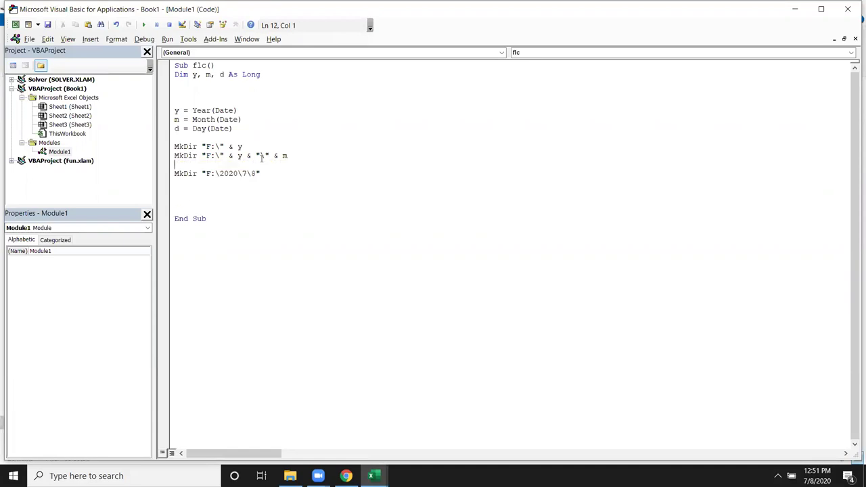
Step: Copy the month line as a third MkDir ending with & "\" & d, deleting the fixed 2020\7\8 line
{"action": "key", "text": "Up"}
{"action": "key", "text": "shift+Down"}
{"action": "left_click", "coordinate": [261, 161]}
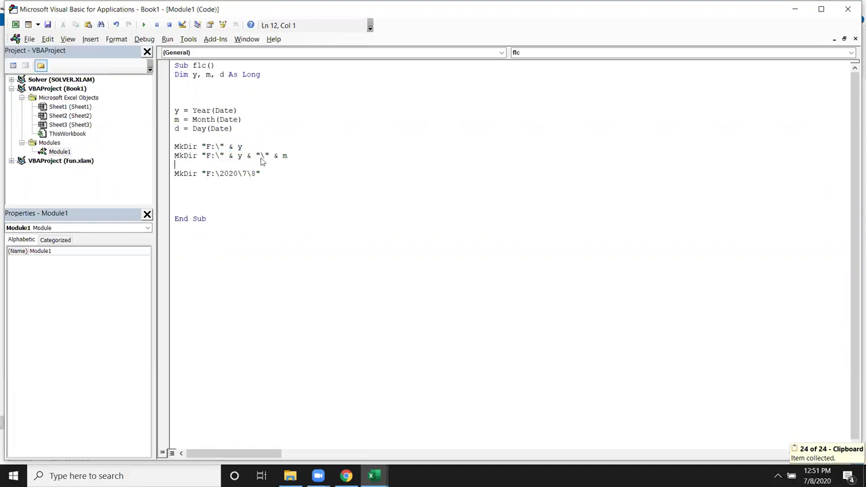
{"action": "key", "text": "ctrl+v"}
{"action": "key", "text": "Down"}
{"action": "key", "text": "shift+Down"}
{"action": "key", "text": "Delete"}
{"action": "left_click", "coordinate": [292, 167]}
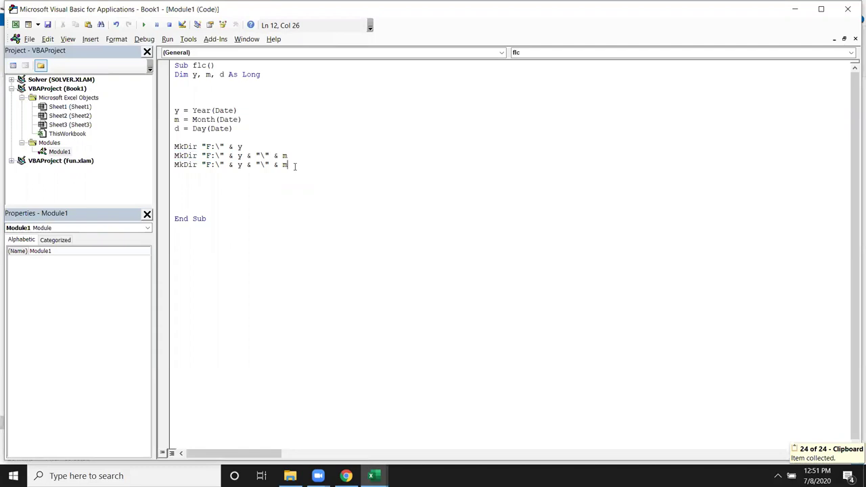
{"action": "type", "text": " & "}
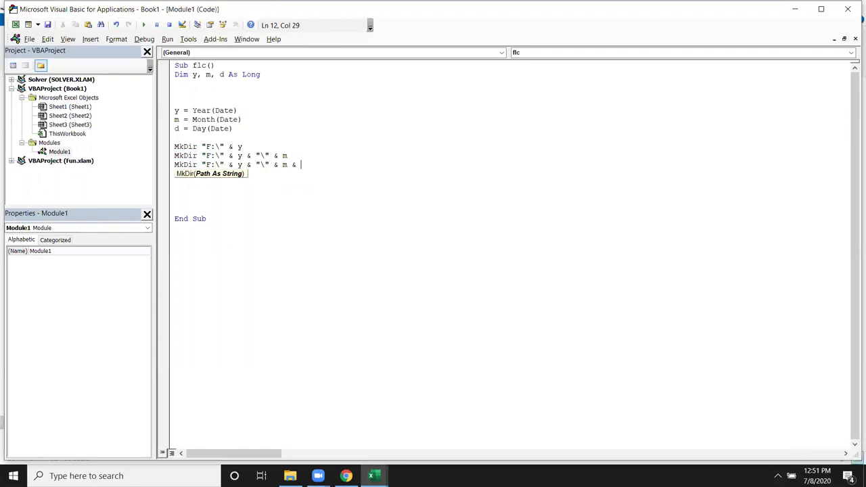
{"action": "type", "text": "\"\\\" "}
{"action": "type", "text": "& "}
{"action": "type", "text": "d"}
{"action": "key", "text": "Down"}
{"action": "key", "text": "Down"}
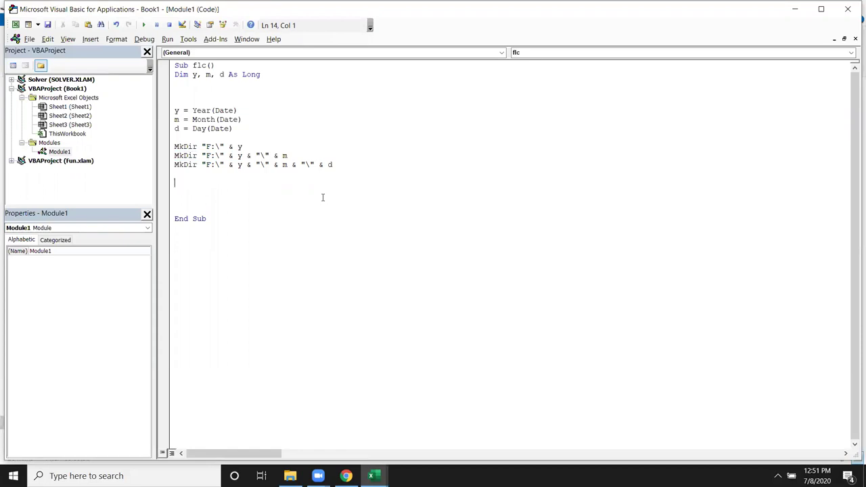
Step: Try quotes around y in the first MkDir line, undo them, and switch windows
{"action": "left_click", "coordinate": [194, 75]}
{"action": "left_click", "coordinate": [238, 146]}
{"action": "type", "text": "\""}
{"action": "key", "text": "Right"}
{"action": "type", "text": "\""}
{"action": "key", "text": "BackSpace"}
{"action": "key", "text": "Left"}
{"action": "left_click", "coordinate": [268, 174]}
{"action": "key", "text": "alt+Tab"}
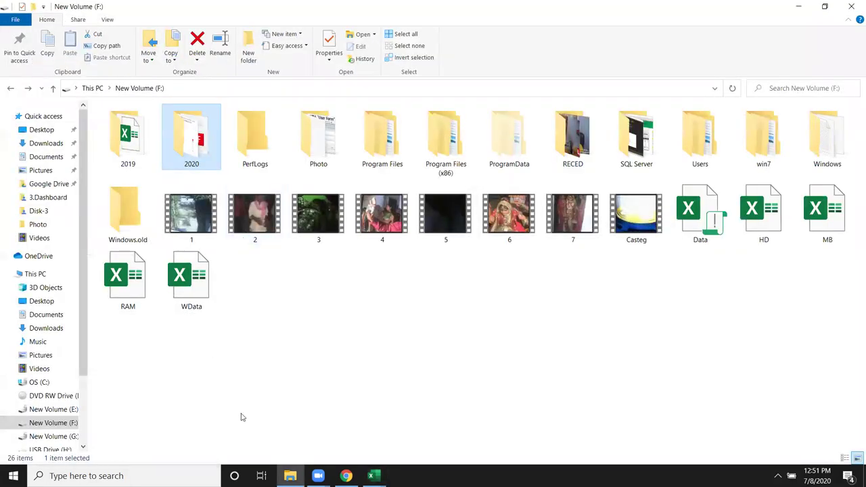
Step: In Book1, enter =a1 in D13 and ="a1" in D14
{"action": "mouse_move", "coordinate": [371, 475]}
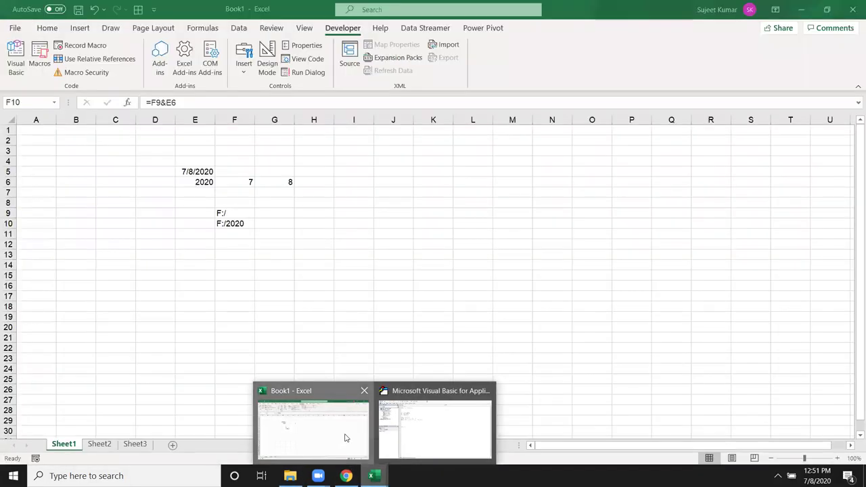
{"action": "left_click", "coordinate": [345, 437]}
{"action": "left_click", "coordinate": [168, 254]}
{"action": "type", "text": "=a1"}
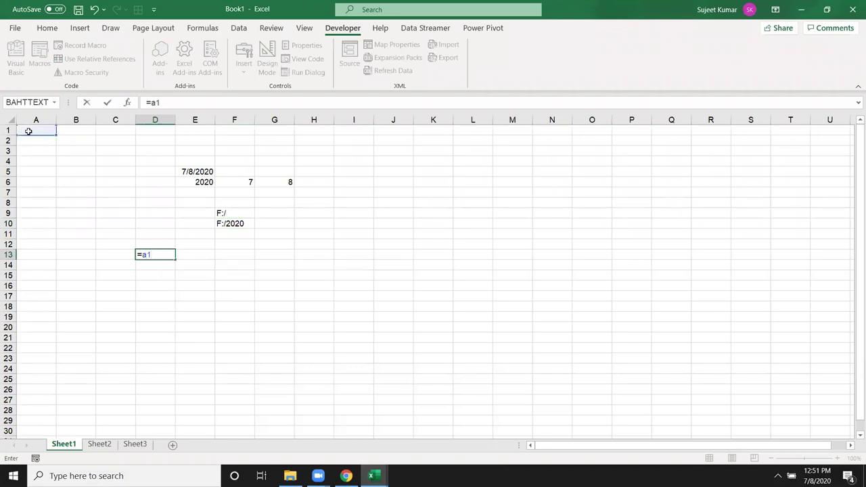
{"action": "key", "text": "Return"}
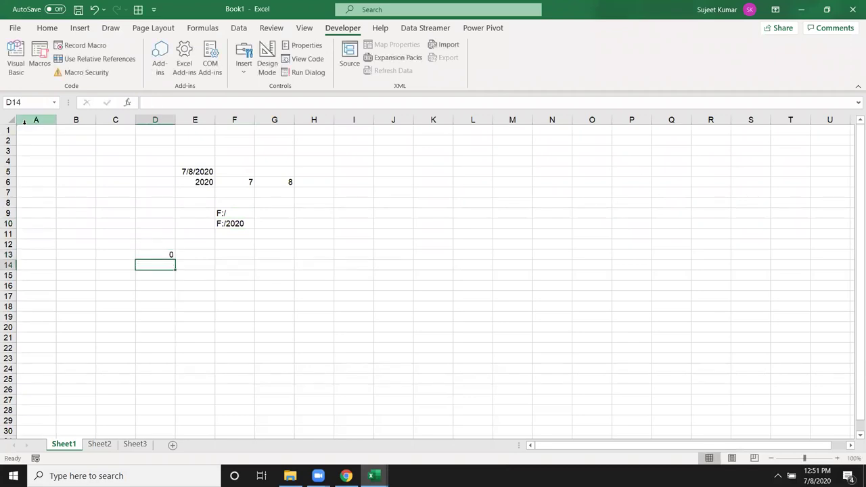
{"action": "type", "text": "=\"a1\""}
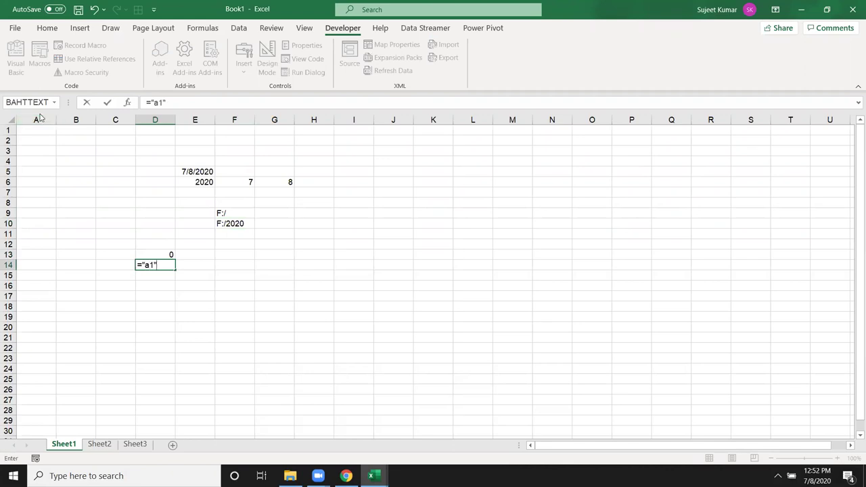
{"action": "key", "text": "Return"}
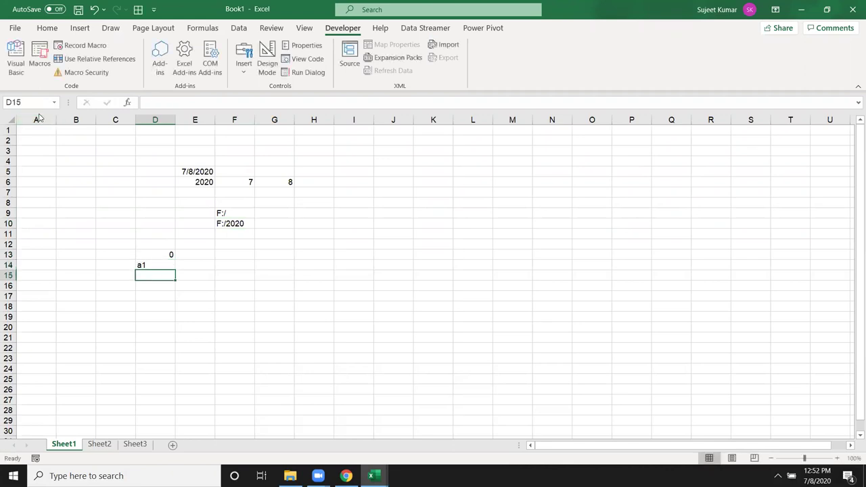
Step: Enter 15646 in A1, check drive F: in File Explorer, and return to Excel
{"action": "left_click", "coordinate": [38, 130]}
{"action": "type", "text": "15646"}
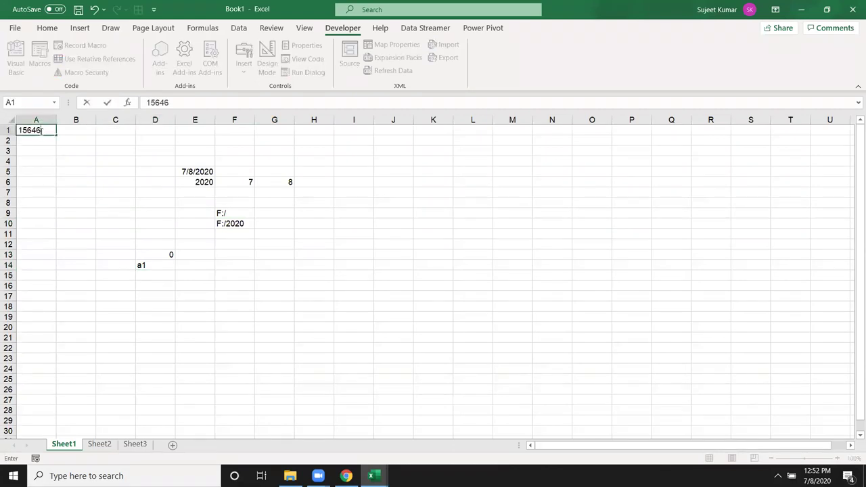
{"action": "key", "text": "Return"}
{"action": "left_click", "coordinate": [172, 257]}
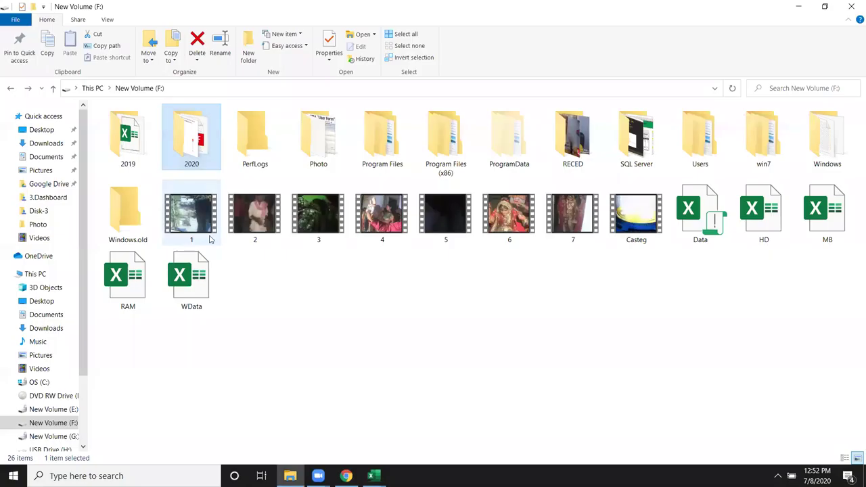
{"action": "key", "text": "alt+Tab"}
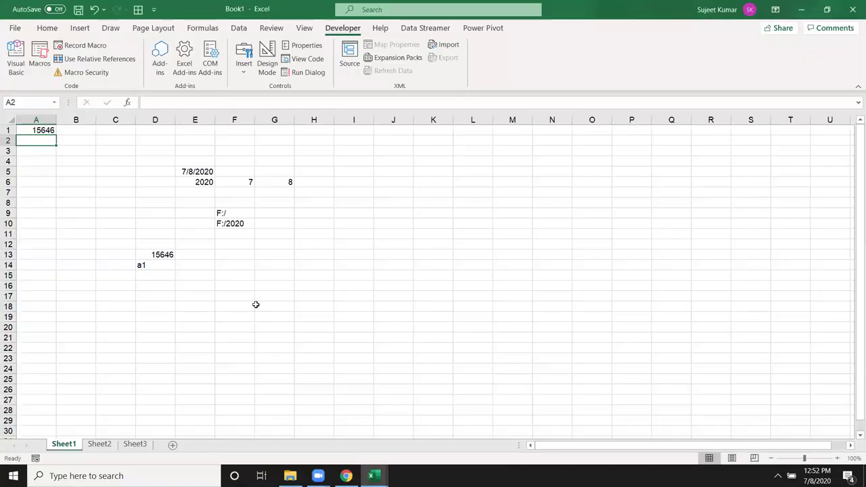
Step: Back in the VBA Editor, inspect the y, m, drive and separator parts of the MkDir lines
{"action": "key", "text": "alt+Tab"}
{"action": "key", "text": "alt+Tab"}
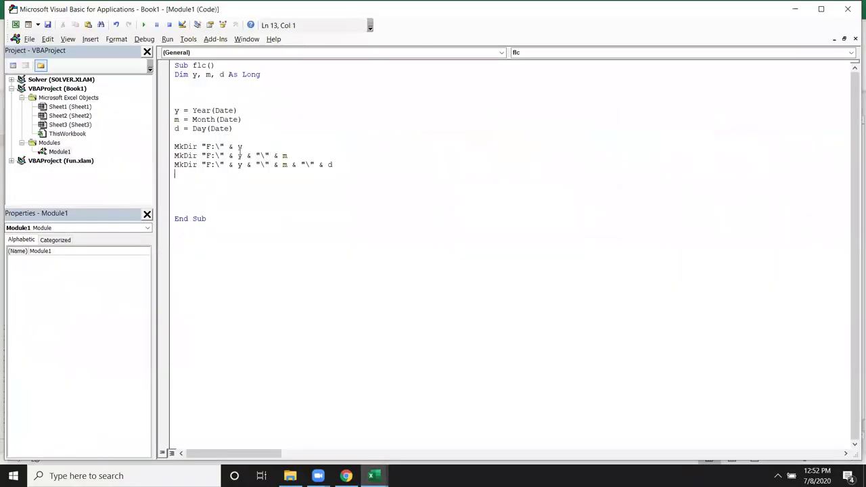
{"action": "double_click", "coordinate": [238, 147]}
{"action": "double_click", "coordinate": [239, 156]}
{"action": "left_click", "coordinate": [274, 156]}
{"action": "double_click", "coordinate": [284, 155]}
{"action": "left_click_drag", "start_coordinate": [220, 155], "coordinate": [209, 155]}
{"action": "left_click_drag", "start_coordinate": [263, 155], "coordinate": [259, 156]}
Step: Add a new Workbooks.Add.SaveAs line below the folder lines
{"action": "key", "text": "Down"}
{"action": "key", "text": "Down"}
{"action": "key", "text": "Down"}
{"action": "type", "text": "work"}
{"action": "type", "text": "books.a"}
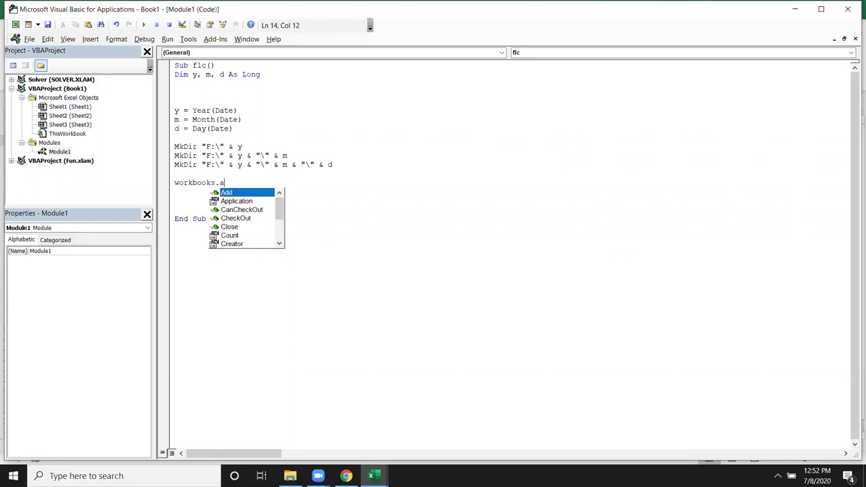
{"action": "type", "text": "d"}
{"action": "key", "text": "Tab"}
{"action": "type", "text": ".s"}
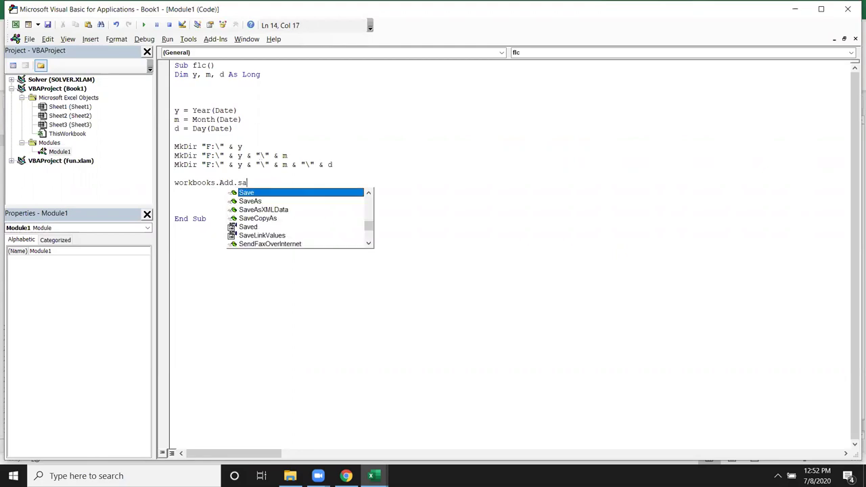
{"action": "type", "text": "a"}
{"action": "key", "text": "Tab"}
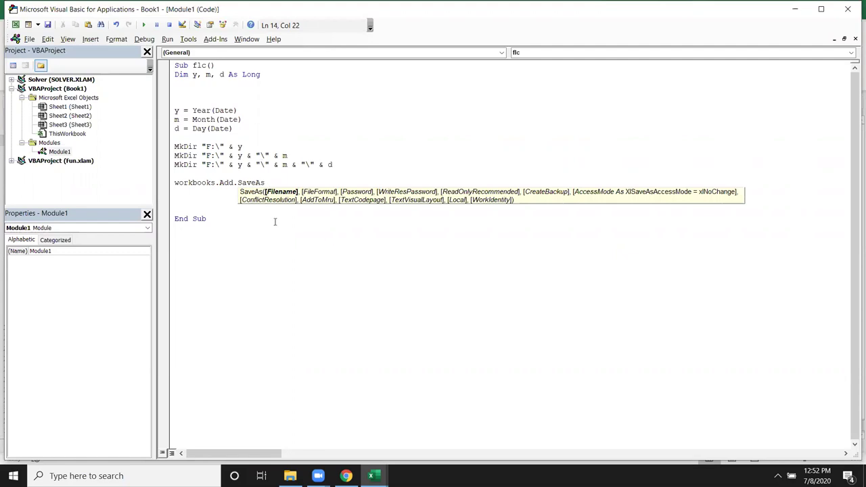
{"action": "left_click", "coordinate": [237, 224]}
Step: Paste the day folder path expression after SaveAs and append & ""
{"action": "left_click_drag", "start_coordinate": [197, 164], "coordinate": [334, 169]}
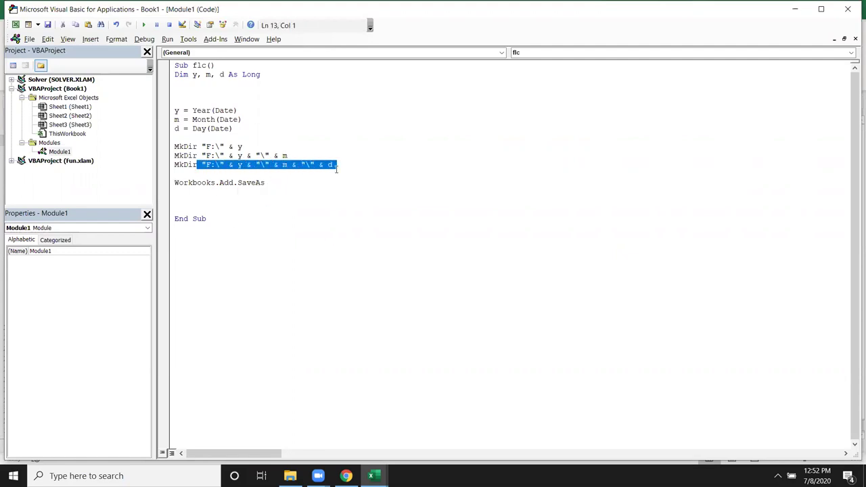
{"action": "key", "text": "ctrl+c"}
{"action": "left_click", "coordinate": [291, 181]}
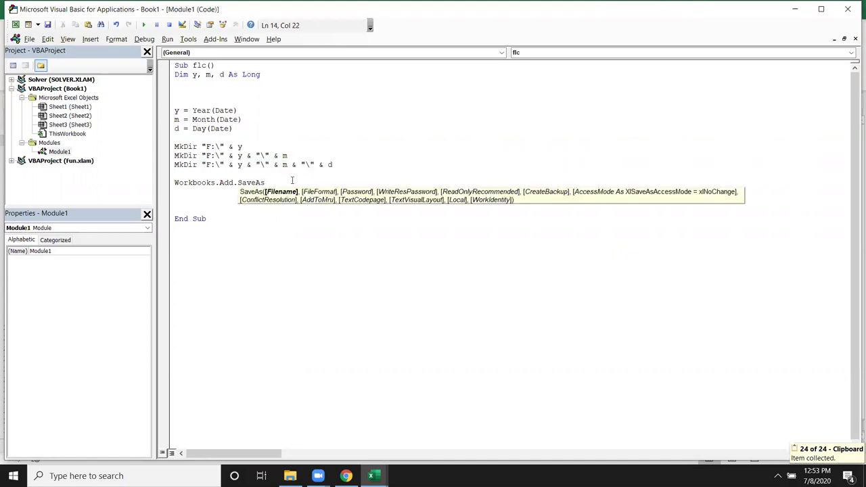
{"action": "key", "text": "ctrl+v"}
{"action": "left_click", "coordinate": [411, 179]}
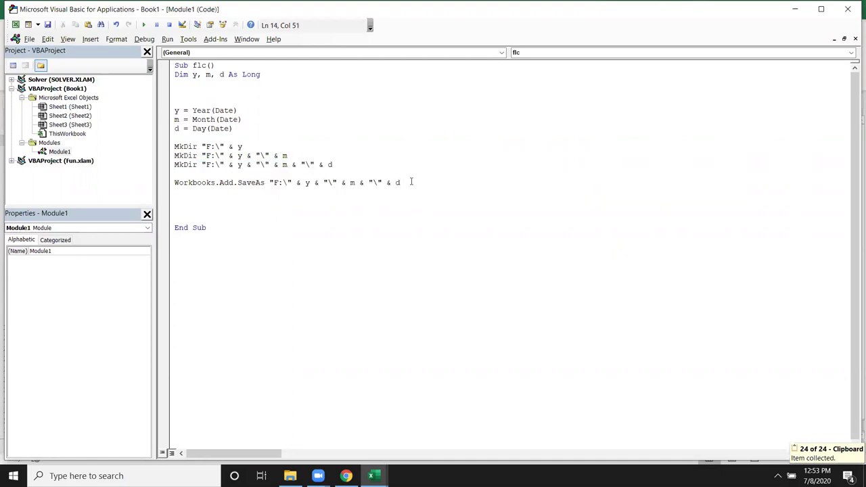
{"action": "type", "text": "& "}
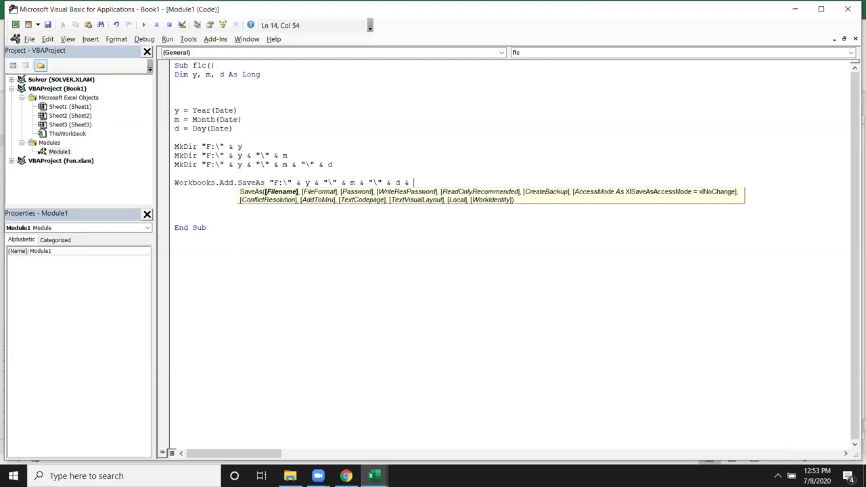
{"action": "type", "text": "\"\""}
{"action": "key", "text": "Return"}
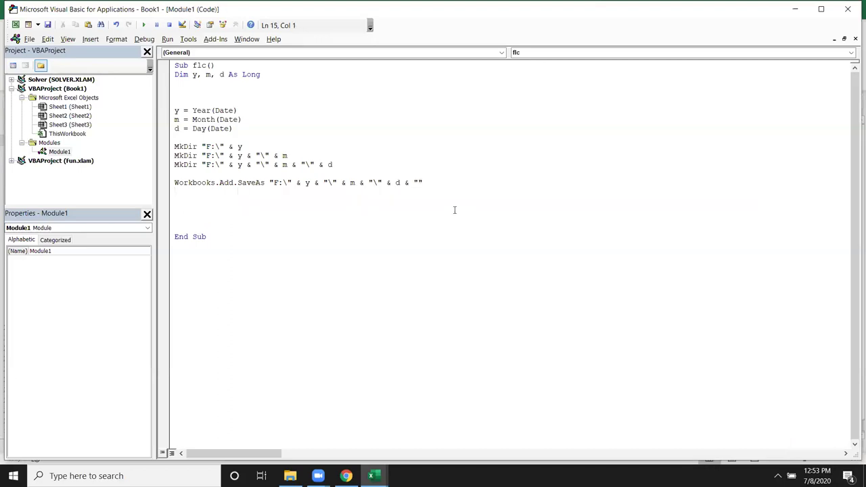
Step: Complete the SaveAs path with "\" & d & ".xlsx"
{"action": "left_click", "coordinate": [418, 183]}
{"action": "type", "text": "\\"}
{"action": "key", "text": "End"}
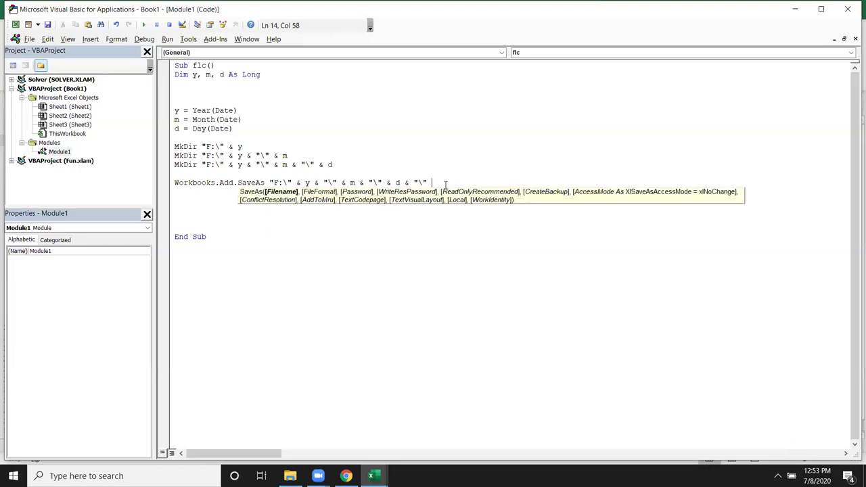
{"action": "type", "text": "d"}
{"action": "key", "text": "BackSpace"}
{"action": "type", "text": "& d & \".xlsx\""}
{"action": "left_click", "coordinate": [421, 240]}
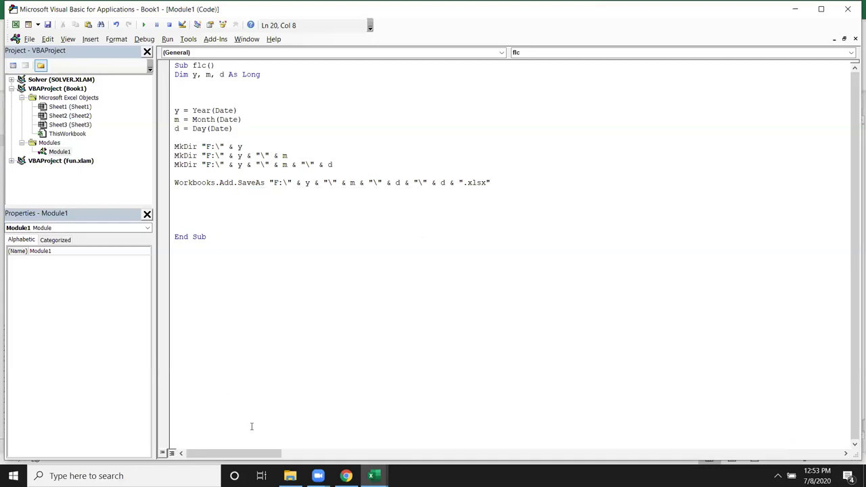
{"action": "left_click_drag", "start_coordinate": [269, 183], "coordinate": [496, 186]}
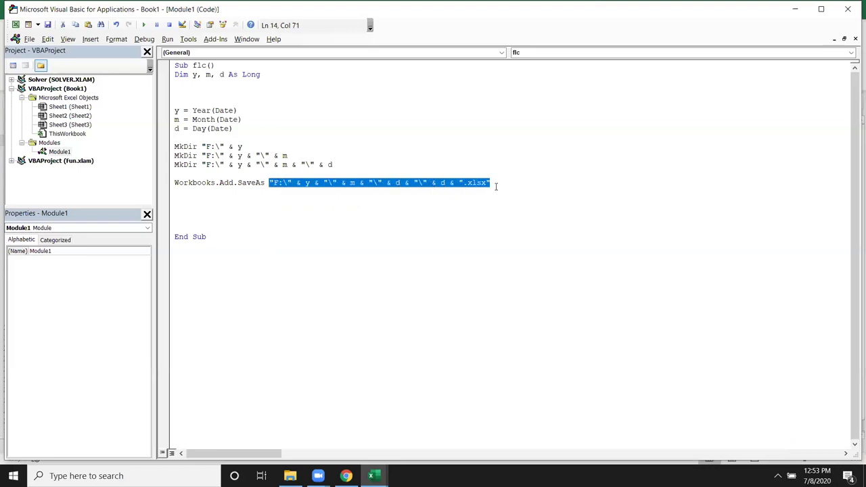
{"action": "left_click", "coordinate": [279, 201]}
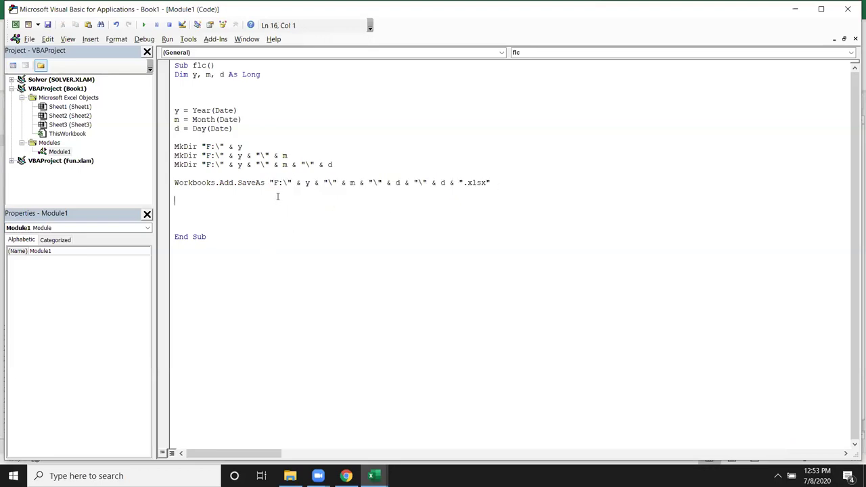
Step: Type the sample path "F:\2020\7\8\8.xlsx" on the blank line and dismiss the compile error
{"action": "type", "text": "\""}
{"action": "type", "text": "F:\\"}
{"action": "type", "text": "2020\\7\\8"}
{"action": "type", "text": "\\8.xlsx"}
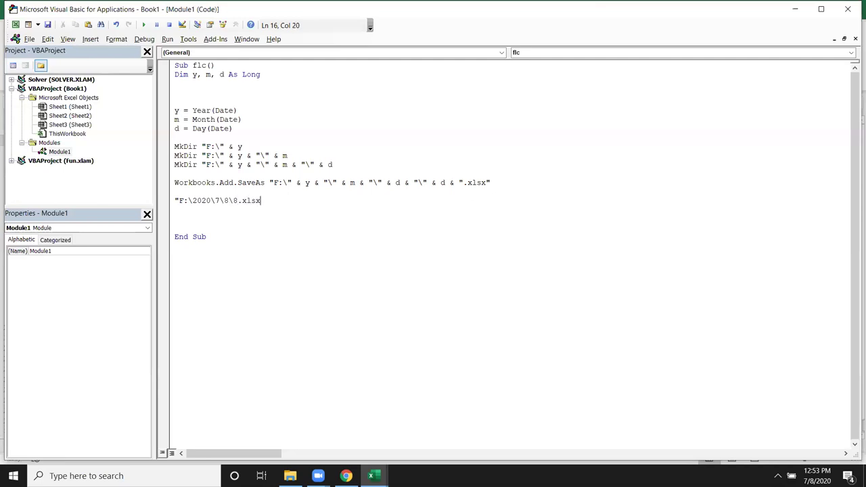
{"action": "type", "text": "\""}
{"action": "left_click", "coordinate": [444, 184]}
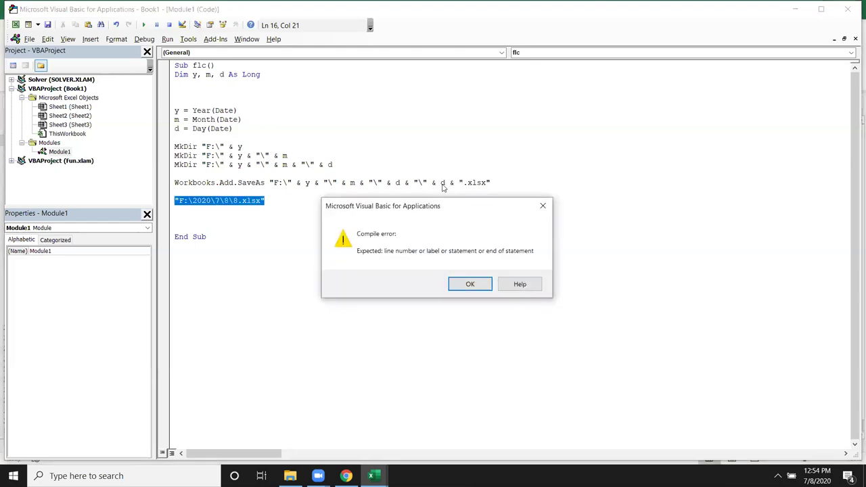
{"action": "left_click", "coordinate": [477, 282]}
Step: Compare the SaveAs path expression with the sample path line
{"action": "double_click", "coordinate": [443, 183]}
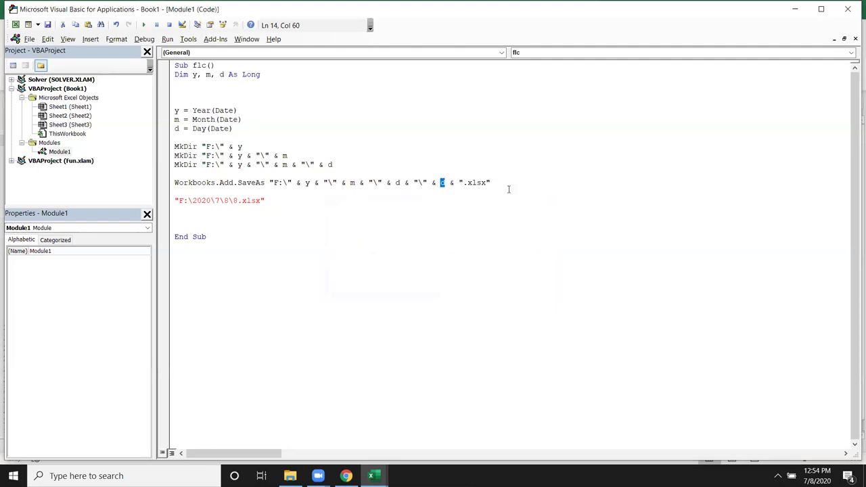
{"action": "key", "text": "End"}
{"action": "key", "text": "shift+Home"}
{"action": "left_click", "coordinate": [269, 183], "text": "shift"}
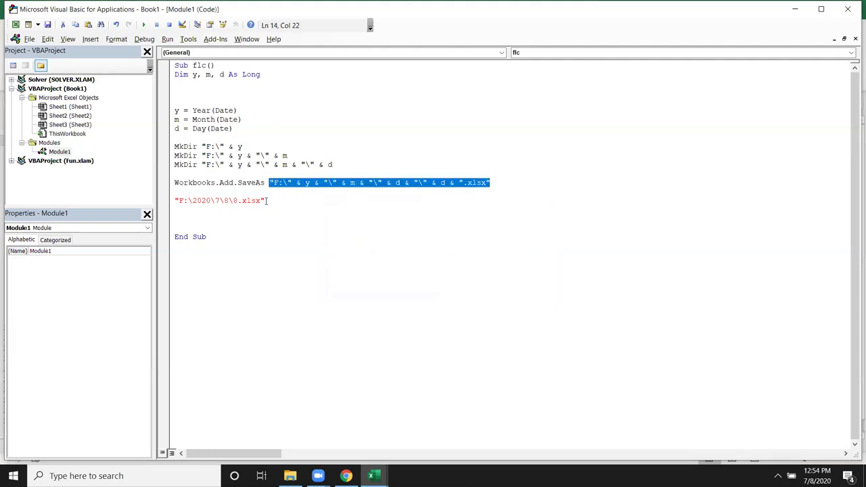
{"action": "left_click_drag", "start_coordinate": [264, 200], "coordinate": [172, 196]}
{"action": "left_click", "coordinate": [170, 200]}
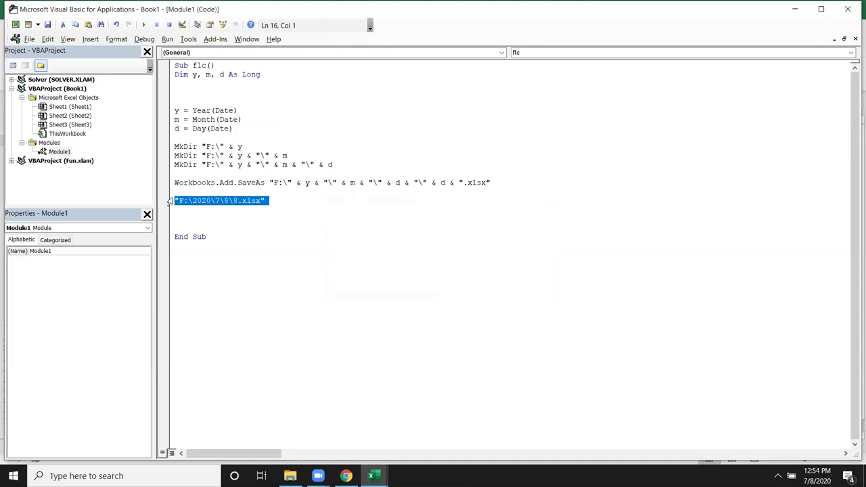
{"action": "left_click", "coordinate": [178, 208]}
{"action": "left_click", "coordinate": [175, 196]}
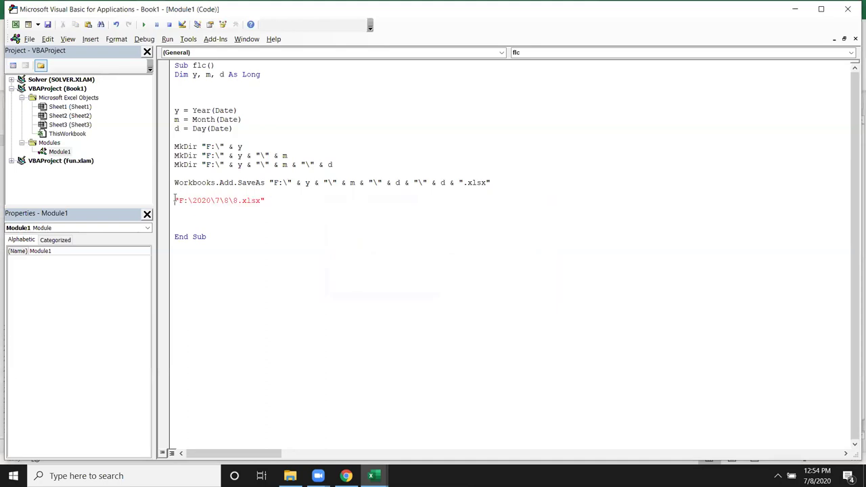
Step: Comment out the sample path and add an ActiveWorkbook.Close True line
{"action": "type", "text": "'"}
{"action": "key", "text": "Down"}
{"action": "type", "text": "activeworkbook.c"}
{"action": "type", "text": "l"}
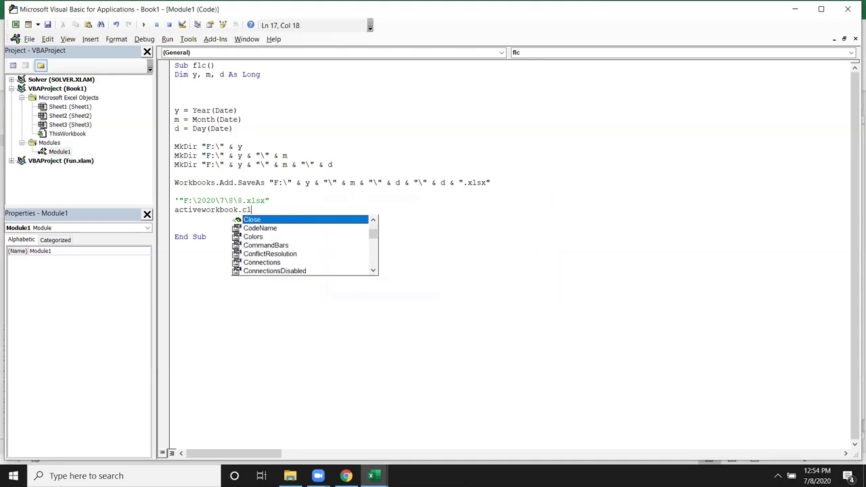
{"action": "key", "text": "Tab"}
{"action": "type", "text": "True"}
{"action": "key", "text": "Return"}
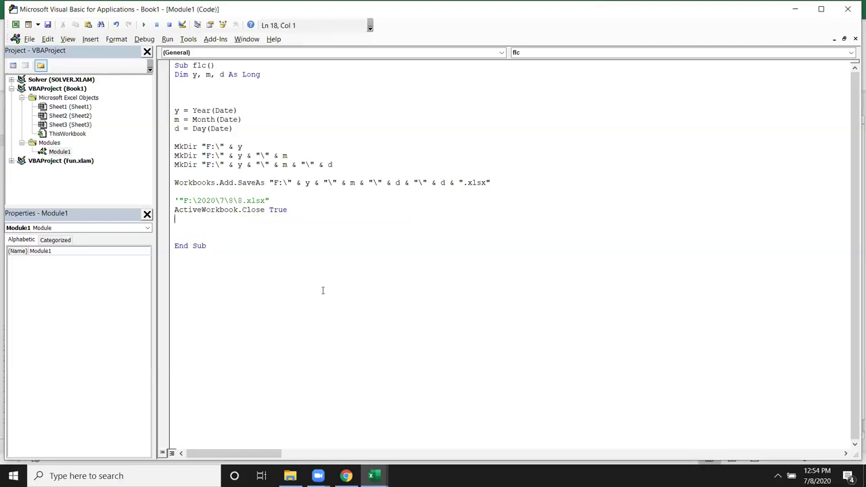
Step: Add a Workbooks(d & ".xlsx").Close True line below it
{"action": "left_click_drag", "start_coordinate": [441, 183], "coordinate": [491, 181]}
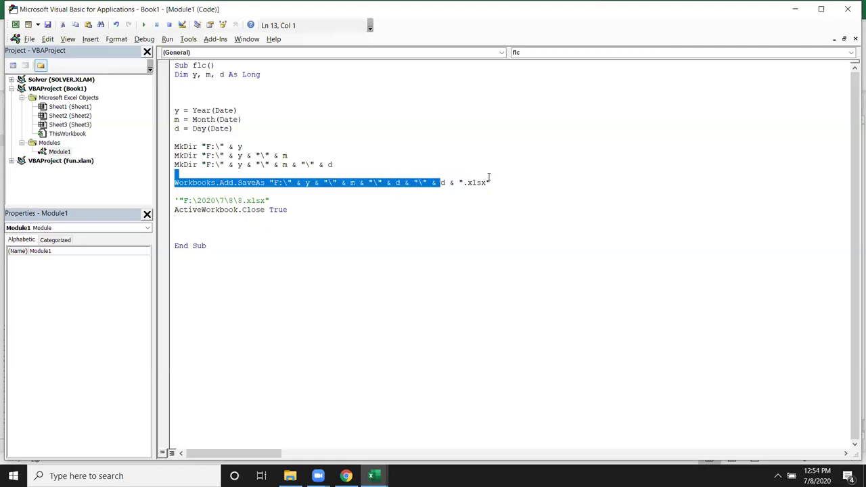
{"action": "key", "text": "ctrl+c"}
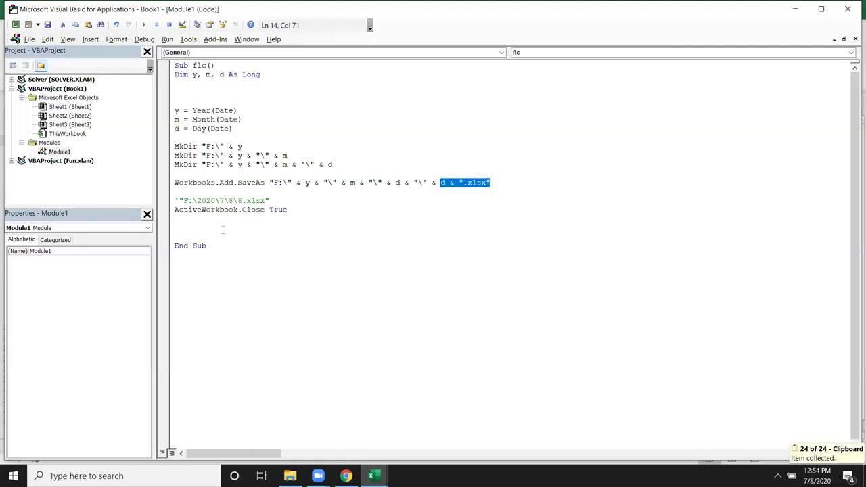
{"action": "left_click", "coordinate": [222, 230]}
{"action": "key", "text": "Up"}
{"action": "left_click", "coordinate": [313, 210]}
{"action": "left_click", "coordinate": [275, 234]}
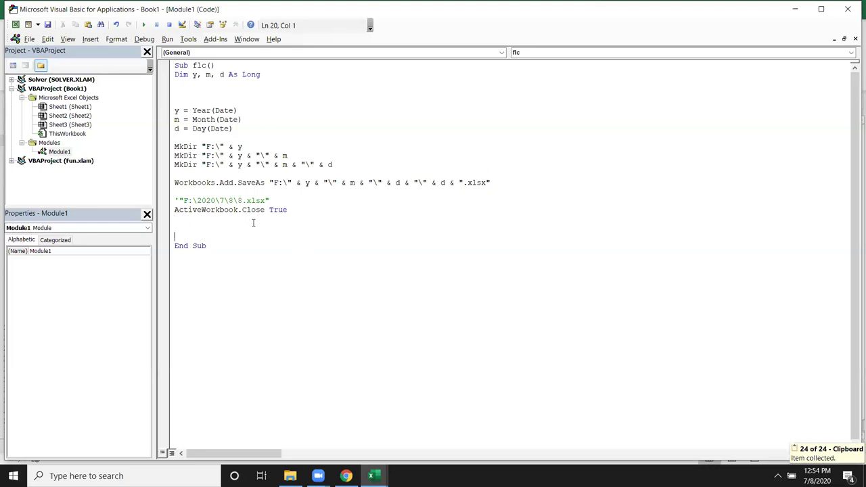
{"action": "left_click", "coordinate": [253, 221]}
{"action": "type", "text": "workbooks("}
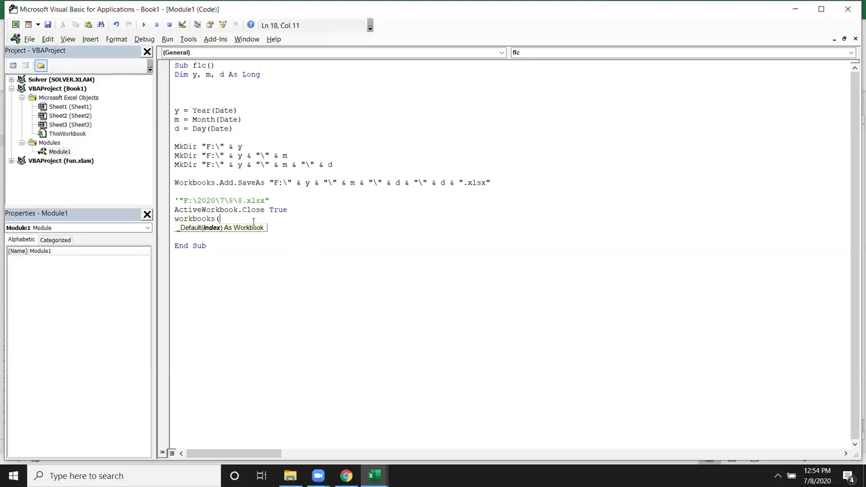
{"action": "type", "text": "d & \".xlsx\""}
{"action": "type", "text": ").clo"}
{"action": "key", "text": "Tab"}
{"action": "type", "text": "true"}
{"action": "key", "text": "Return"}
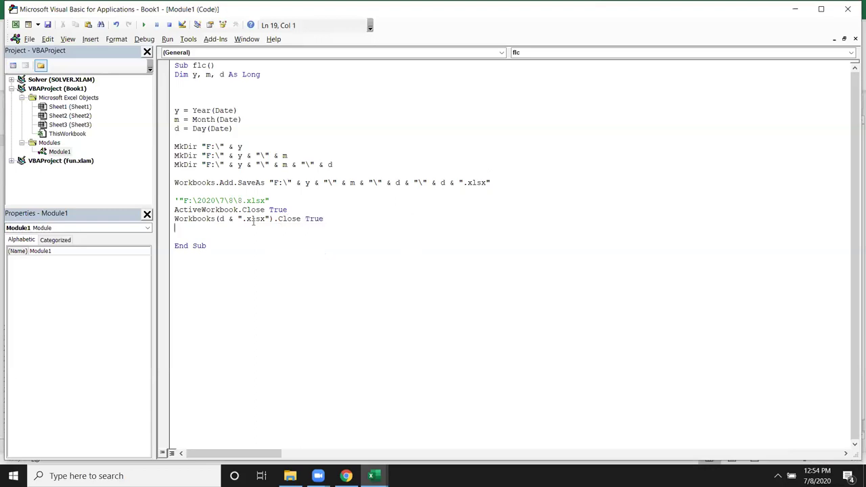
Step: Insert a blank line above the Workbooks close line and delete a stray bracket
{"action": "left_click", "coordinate": [264, 238]}
{"action": "left_click", "coordinate": [169, 211]}
{"action": "left_click", "coordinate": [175, 218]}
{"action": "key", "text": "Return"}
{"action": "key", "text": "BackSpace"}
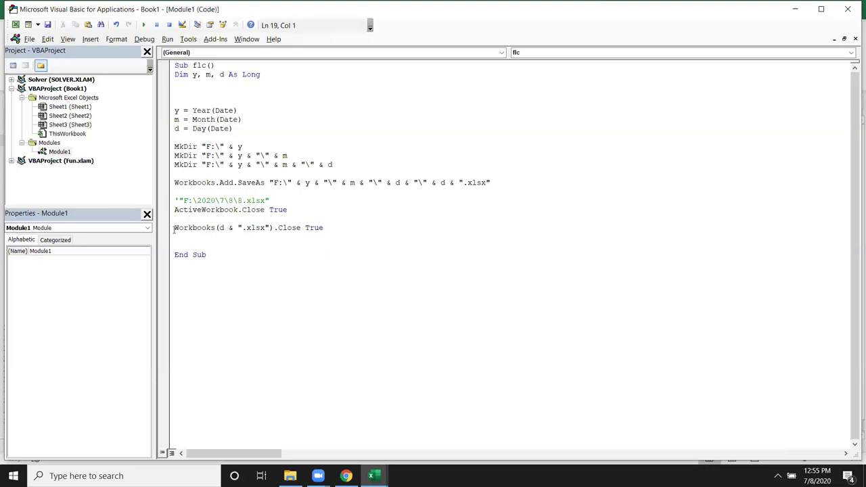
Step: Replace d & ".xlsx" in the Workbooks close line with "8.xlsx"
{"action": "left_click_drag", "start_coordinate": [173, 228], "coordinate": [177, 237]}
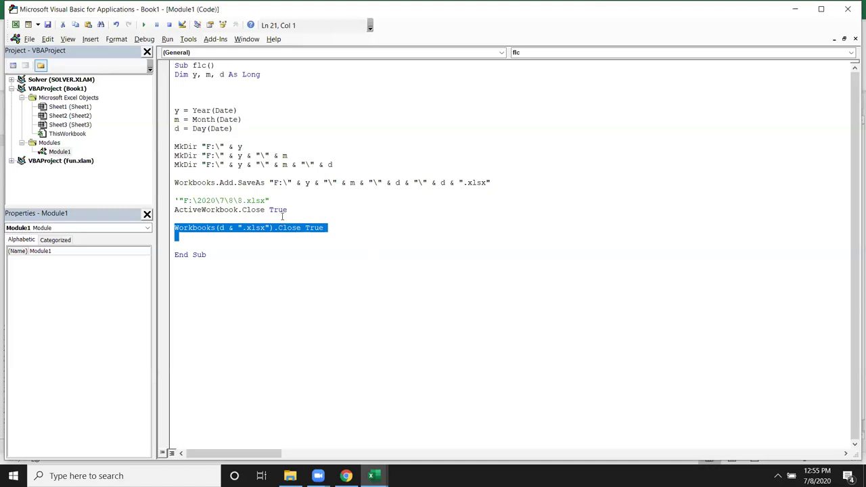
{"action": "left_click", "coordinate": [268, 249]}
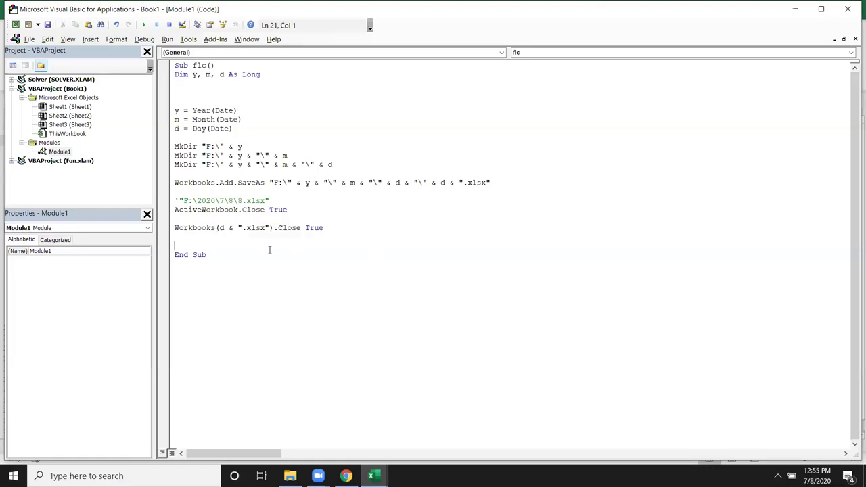
{"action": "left_click", "coordinate": [170, 213]}
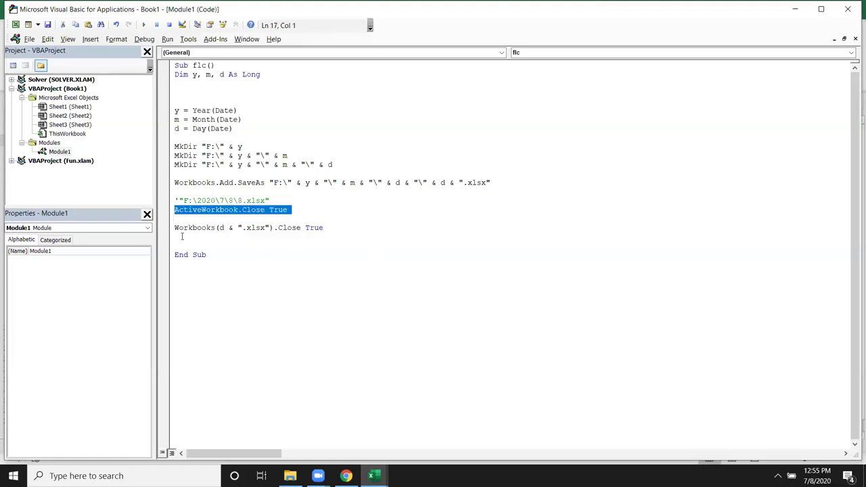
{"action": "left_click", "coordinate": [174, 228]}
{"action": "mouse_move", "coordinate": [174, 229]}
{"action": "left_mouse_down"}
{"action": "mouse_move", "coordinate": [351, 238]}
{"action": "mouse_move", "coordinate": [289, 243]}
{"action": "left_mouse_up"}
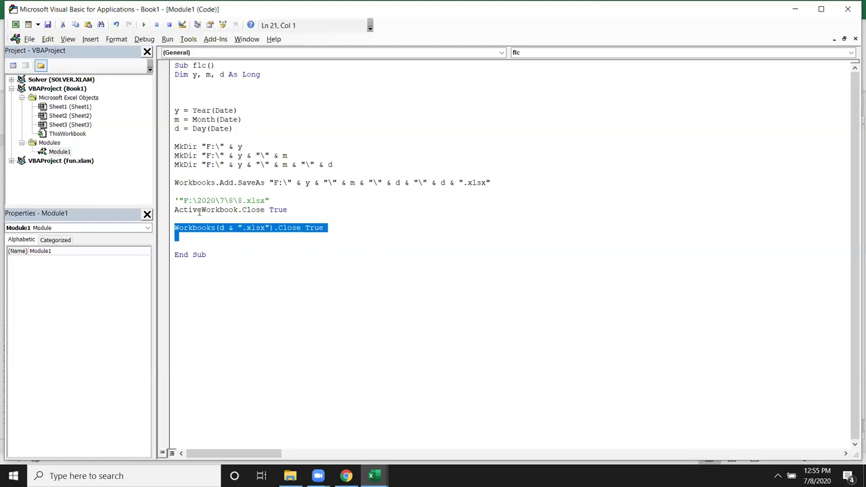
{"action": "double_click", "coordinate": [221, 228]}
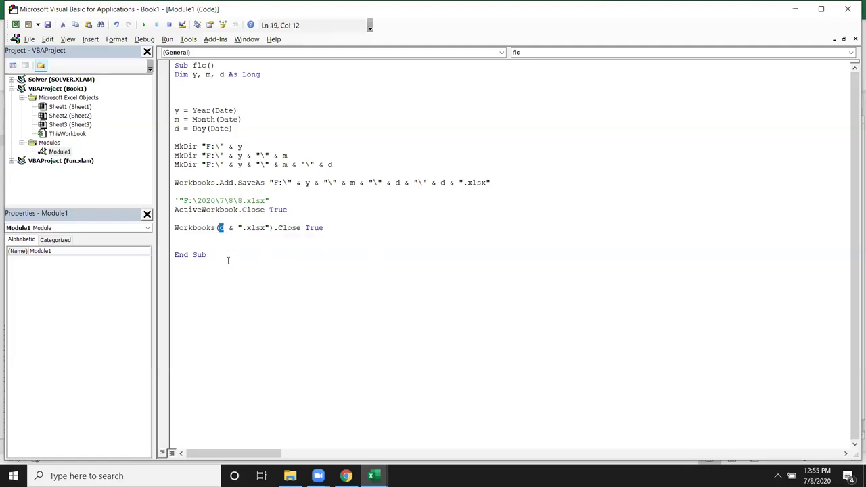
{"action": "left_click", "coordinate": [255, 236]}
{"action": "left_click_drag", "start_coordinate": [220, 228], "coordinate": [269, 230]}
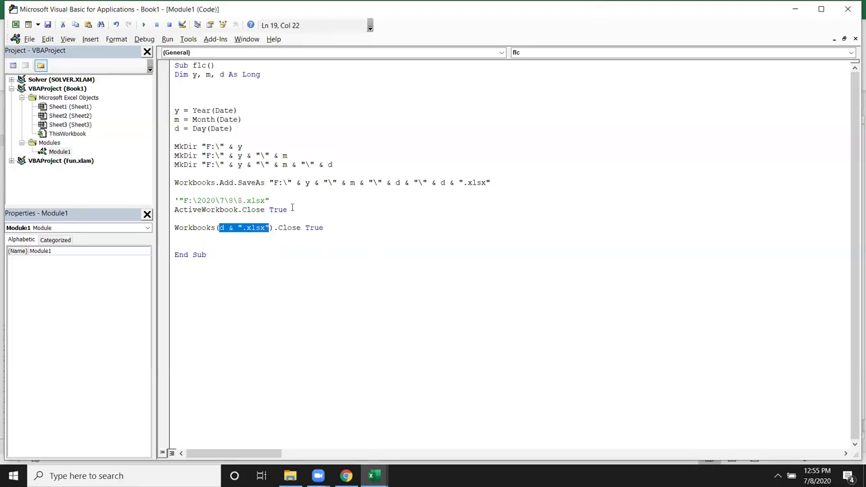
{"action": "type", "text": "8.xlsx"}
{"action": "key", "text": "Left"}
{"action": "key", "text": "Left"}
{"action": "key", "text": "Left"}
{"action": "key", "text": "Left"}
{"action": "key", "text": "Left"}
{"action": "type", "text": "\""}
{"action": "key", "text": "Right"}
{"action": "key", "text": "Right"}
{"action": "key", "text": "Right"}
{"action": "type", "text": "\""}
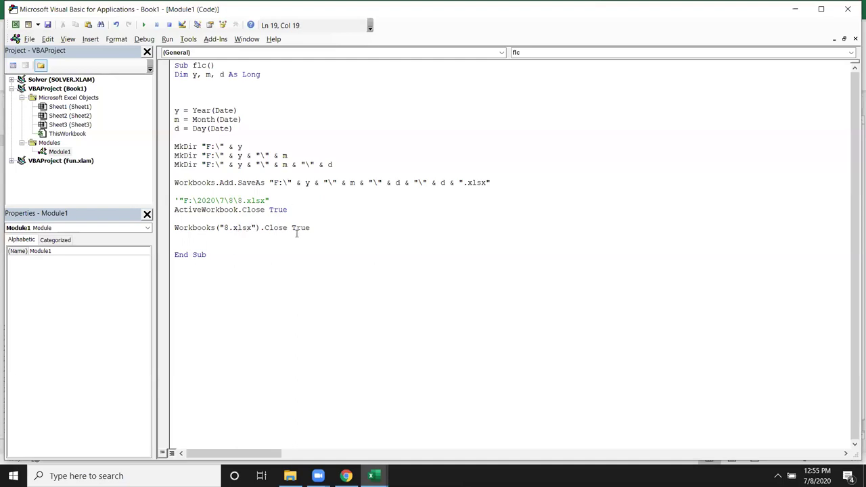
Step: Delete the Workbooks("8.xlsx").Close line, the commented sample path, and the blank lines
{"action": "left_click_drag", "start_coordinate": [312, 229], "coordinate": [175, 220]}
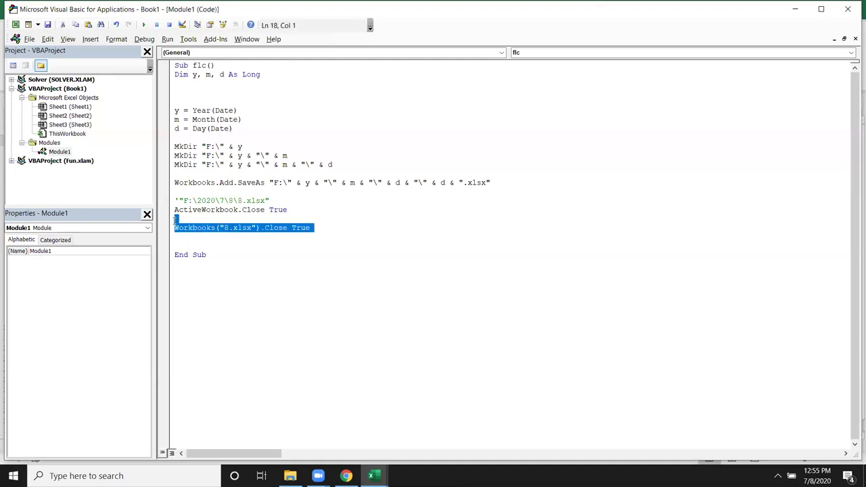
{"action": "key", "text": "Delete"}
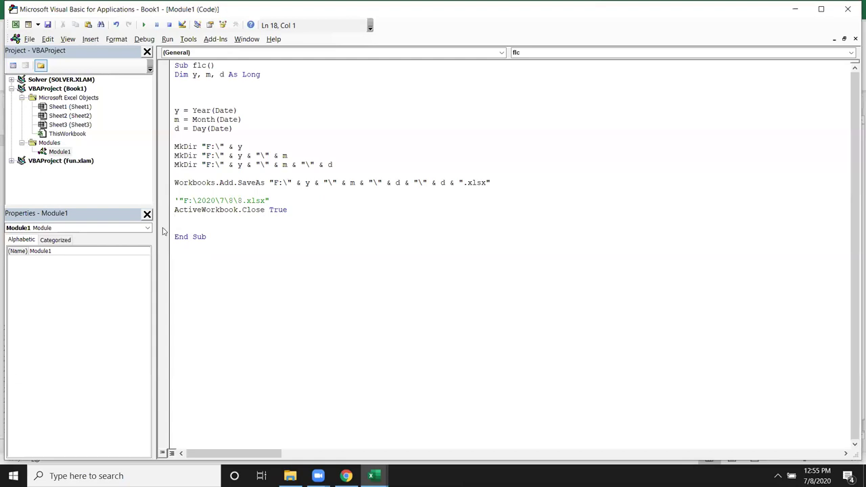
{"action": "left_click_drag", "start_coordinate": [271, 201], "coordinate": [185, 194]}
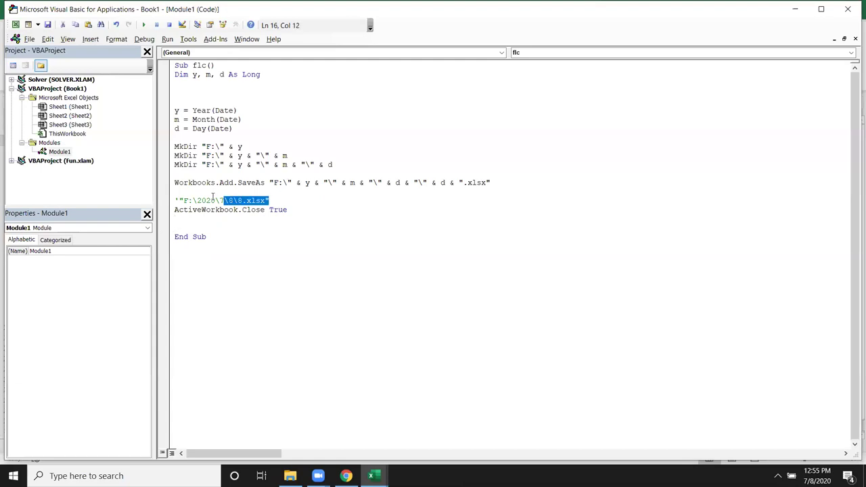
{"action": "key", "text": "Delete"}
{"action": "left_click", "coordinate": [187, 193]}
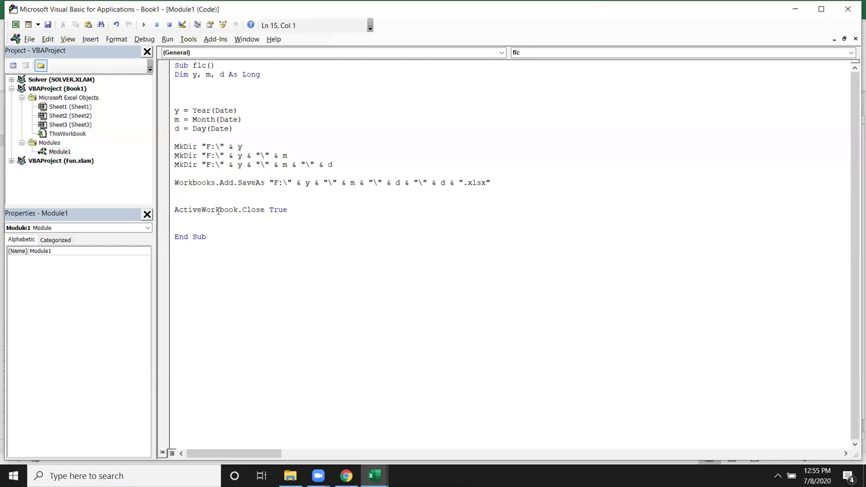
{"action": "key", "text": "Delete"}
{"action": "key", "text": "Delete"}
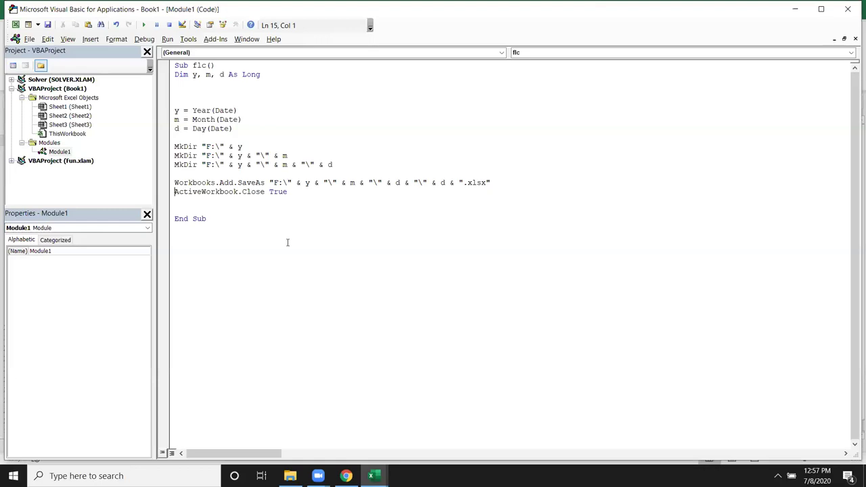
Step: Run the flc macro, which stops with run-time error '75' Path/File access error
{"action": "key", "text": "Up"}
{"action": "key", "text": "Up"}
{"action": "key", "text": "Up"}
{"action": "key", "text": "Up"}
{"action": "key", "text": "shift+End"}
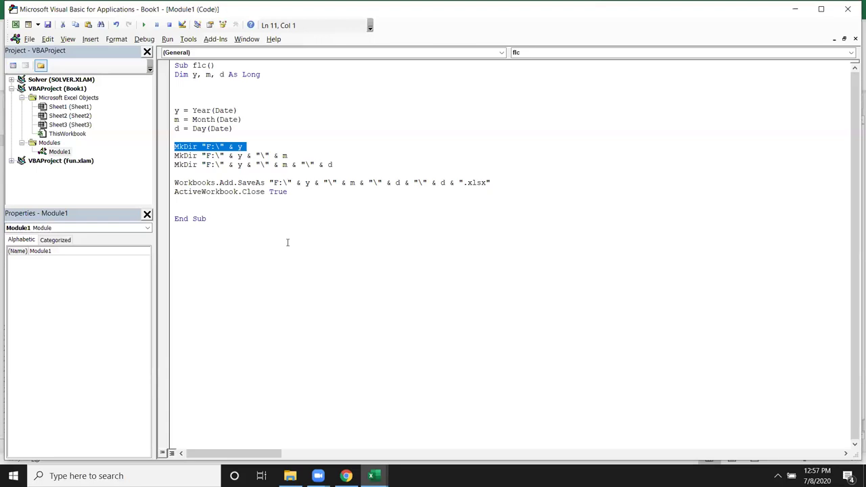
{"action": "left_click", "coordinate": [263, 128]}
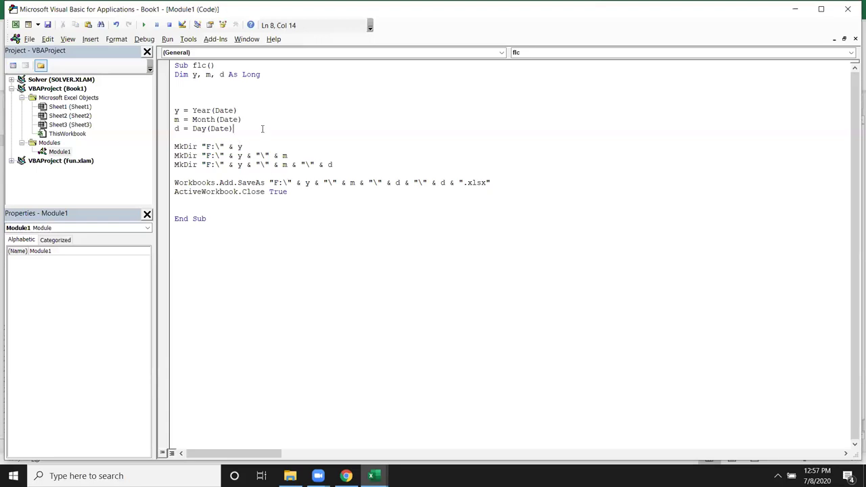
{"action": "left_click", "coordinate": [143, 25]}
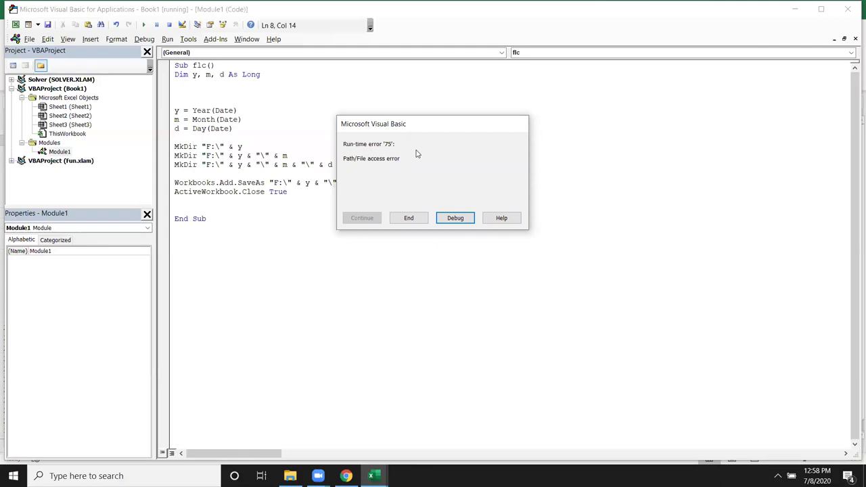
Step: End the halted macro and place the caret on the blank line below d = Day(Date)
{"action": "left_click", "coordinate": [420, 218]}
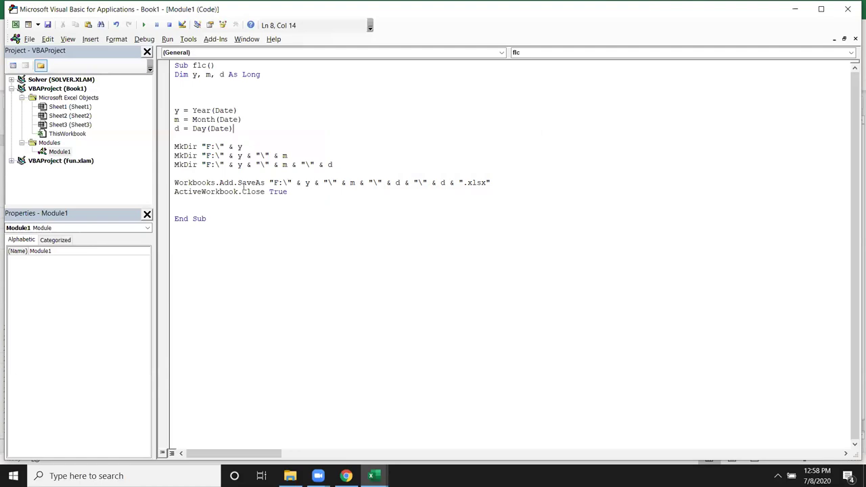
{"action": "left_click", "coordinate": [175, 137]}
Step: Add an On Error Resume Next line above the MkDir lines
{"action": "key", "text": "Return"}
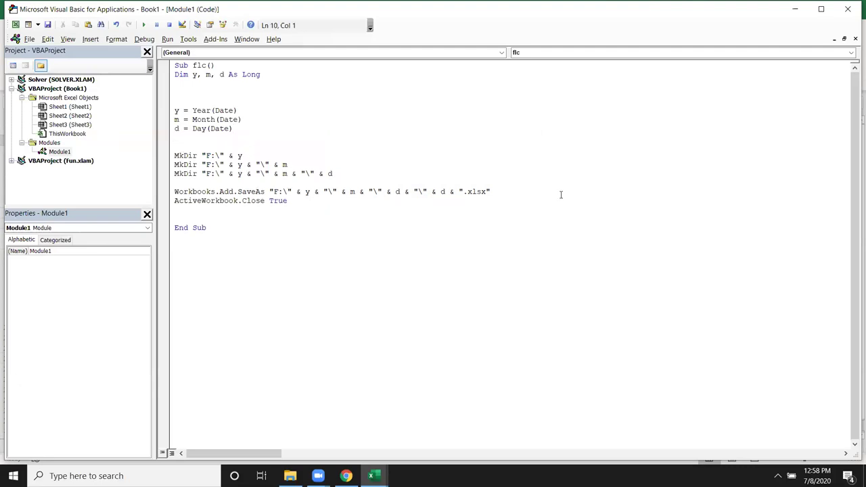
{"action": "key", "text": "Up"}
{"action": "key", "text": "Down"}
{"action": "type", "text": "on error "}
{"action": "type", "text": "resume next"}
{"action": "left_click", "coordinate": [242, 155]}
Step: Review the folder and save lines, then rerun flc to create 8.xlsx
{"action": "left_click_drag", "start_coordinate": [174, 156], "coordinate": [183, 220]}
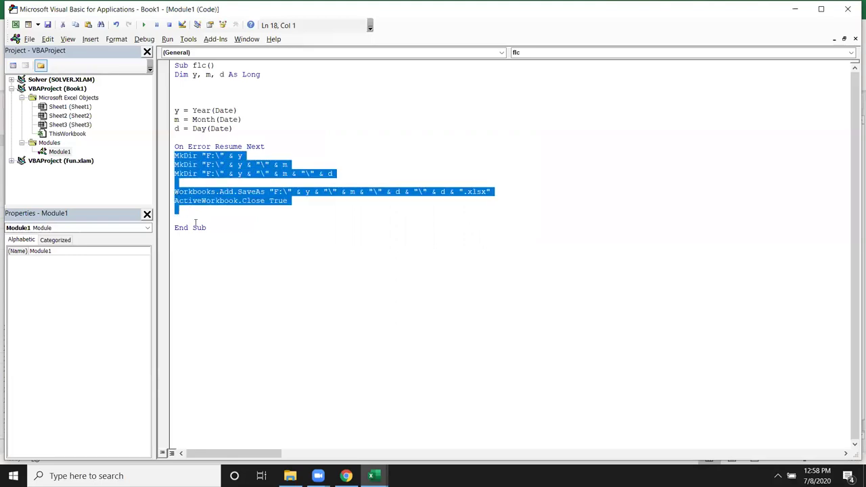
{"action": "left_click", "coordinate": [196, 220]}
{"action": "left_click_drag", "start_coordinate": [244, 155], "coordinate": [175, 156]}
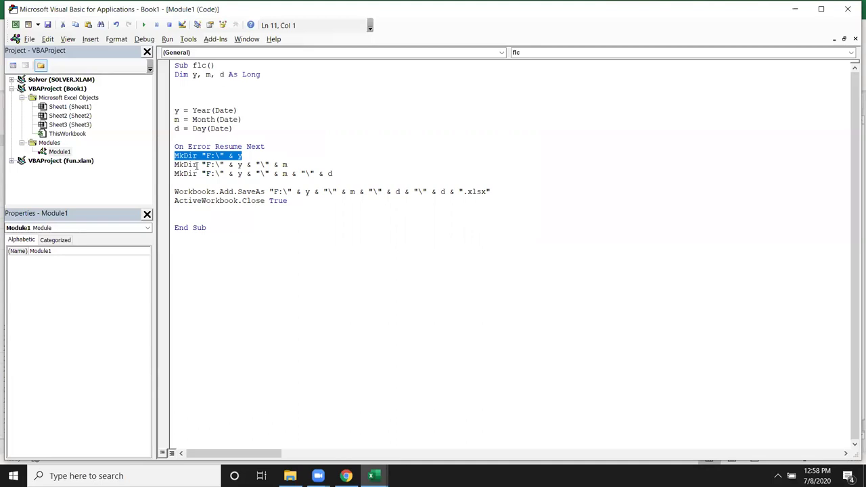
{"action": "double_click", "coordinate": [196, 165]}
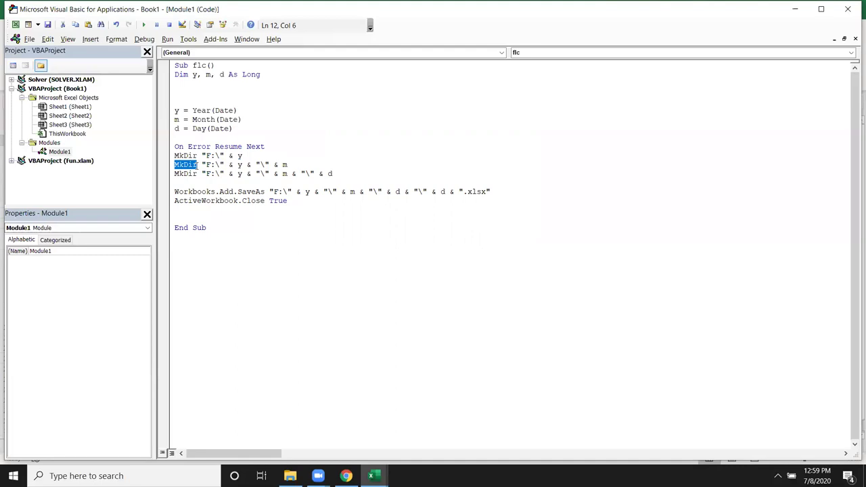
{"action": "left_click", "coordinate": [203, 217]}
{"action": "left_click", "coordinate": [143, 24]}
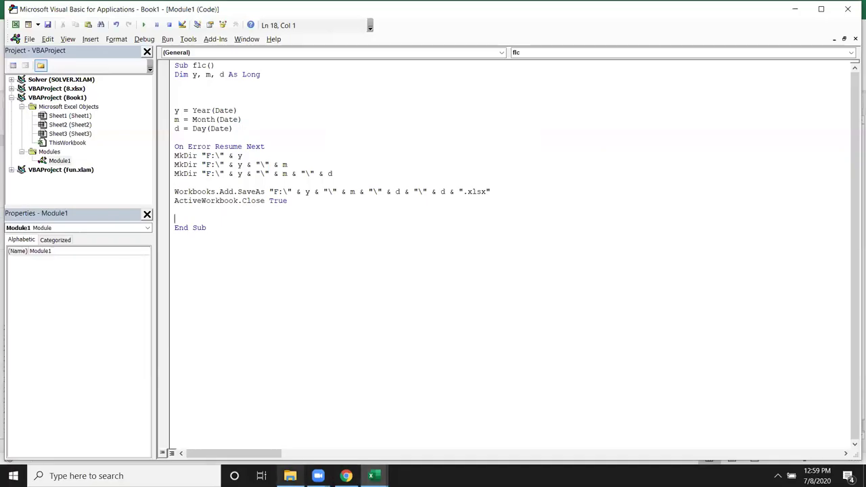
{"action": "left_click", "coordinate": [290, 476]}
{"action": "double_click", "coordinate": [181, 136]}
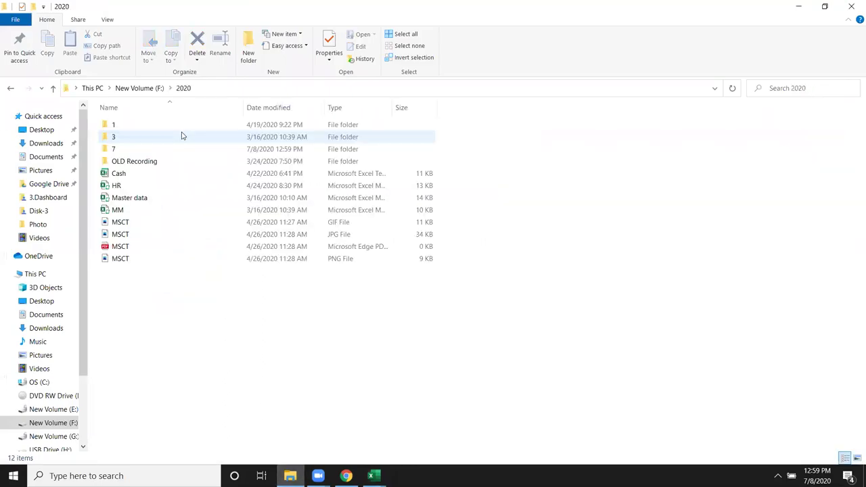
{"action": "double_click", "coordinate": [144, 151]}
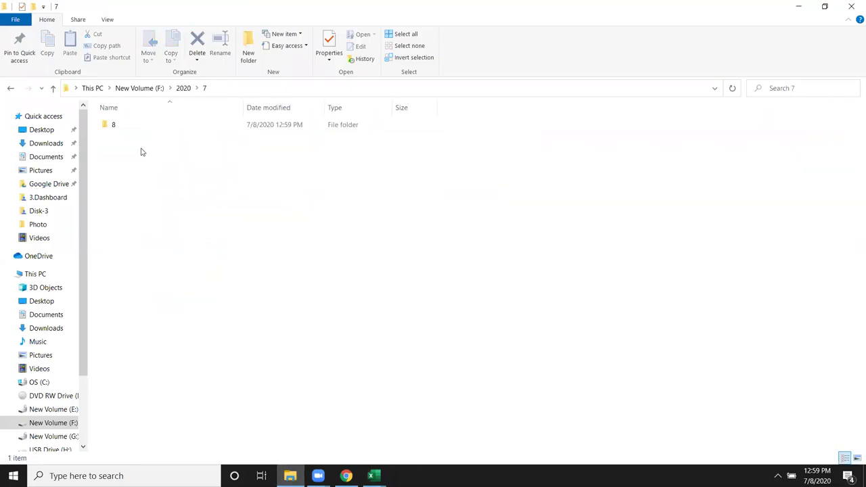
{"action": "left_click", "coordinate": [125, 129]}
{"action": "double_click", "coordinate": [125, 129]}
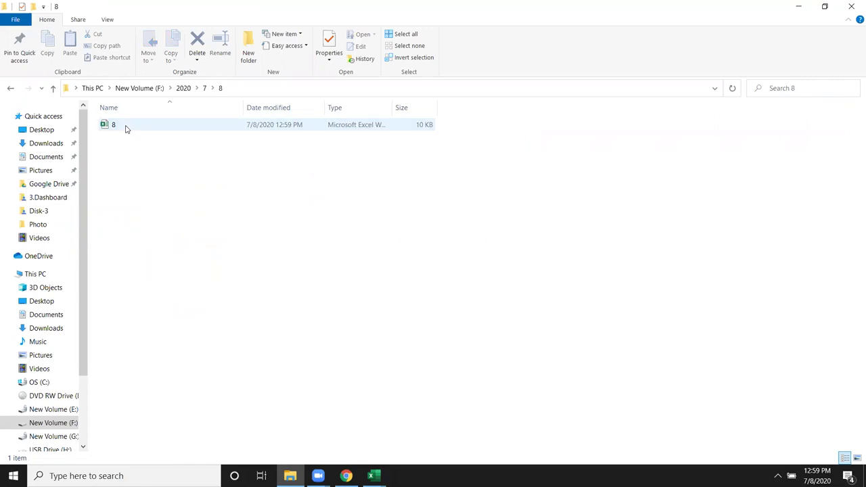
{"action": "left_click", "coordinate": [125, 128]}
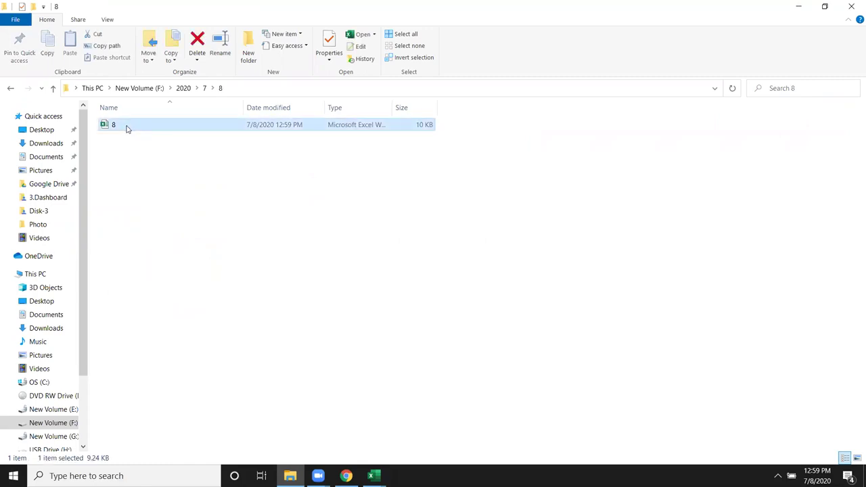
{"action": "left_click", "coordinate": [849, 7]}
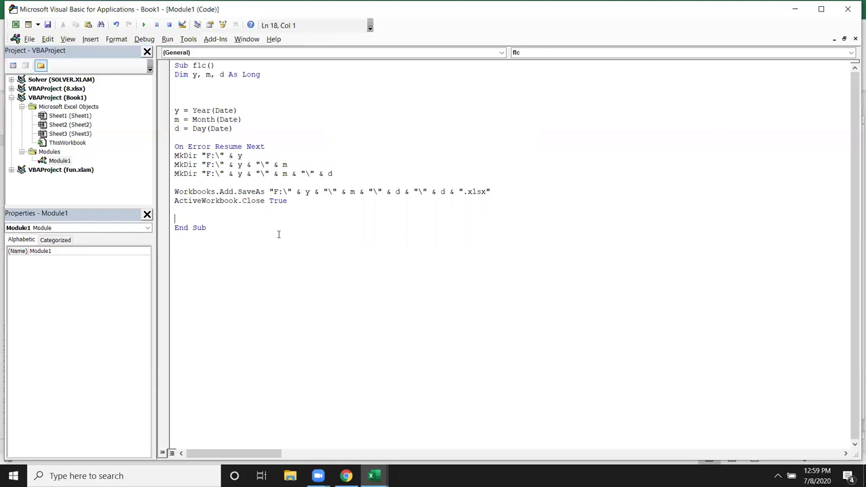
Step: Highlight and review the full flc macro code, then return to the Book1 worksheet with Alt+F11
{"action": "left_click_drag", "start_coordinate": [232, 232], "coordinate": [169, 66]}
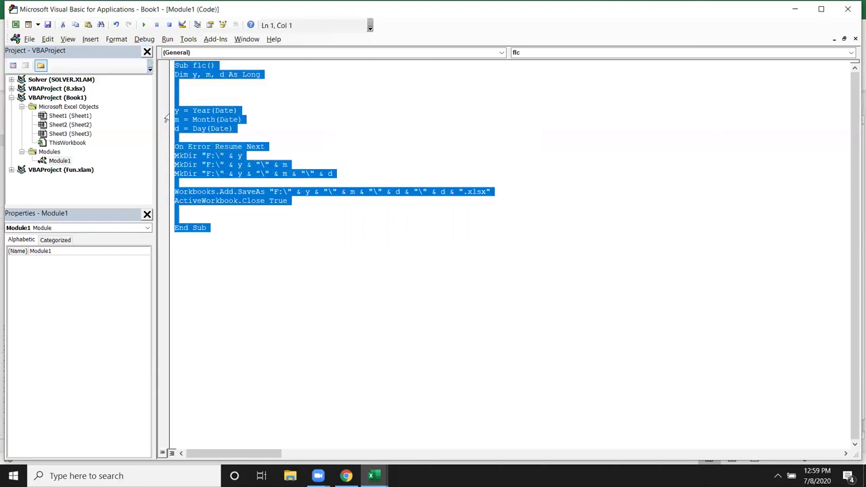
{"action": "left_click", "coordinate": [228, 164]}
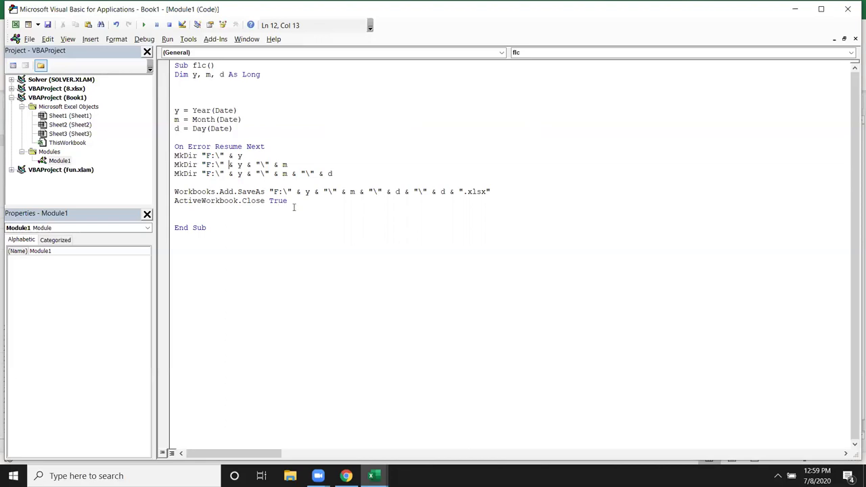
{"action": "left_click_drag", "start_coordinate": [209, 228], "coordinate": [175, 65]}
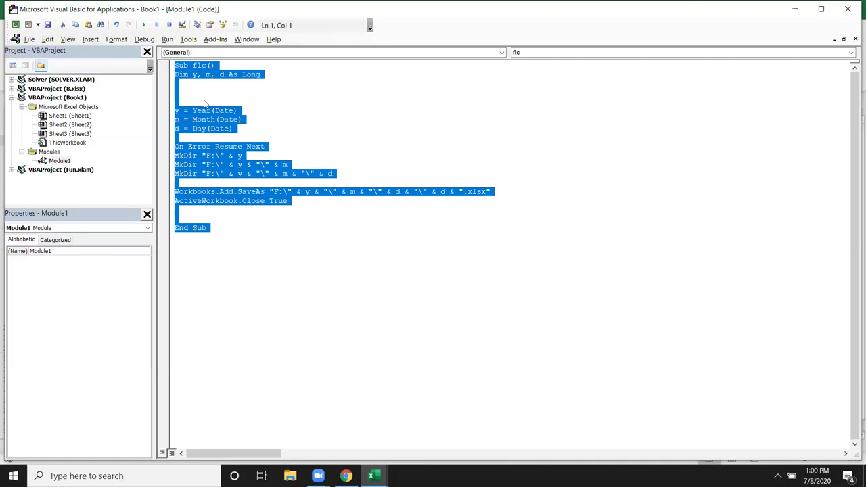
{"action": "left_click", "coordinate": [288, 142]}
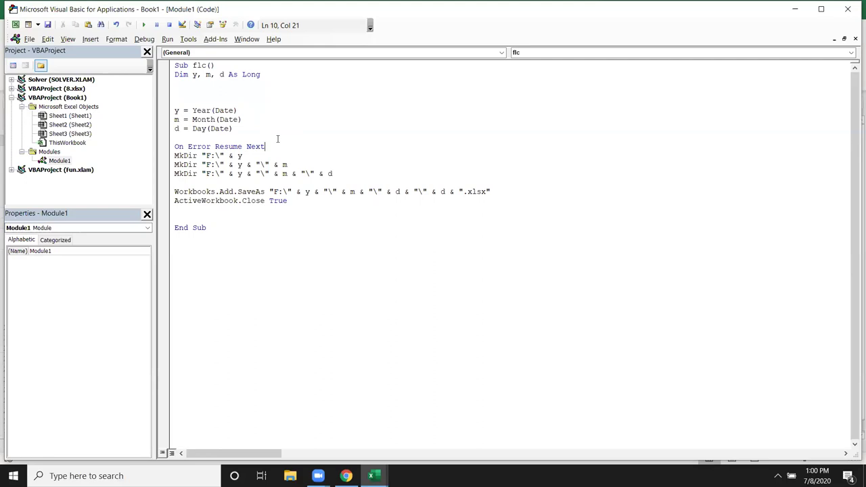
{"action": "left_click_drag", "start_coordinate": [243, 232], "coordinate": [150, 68]}
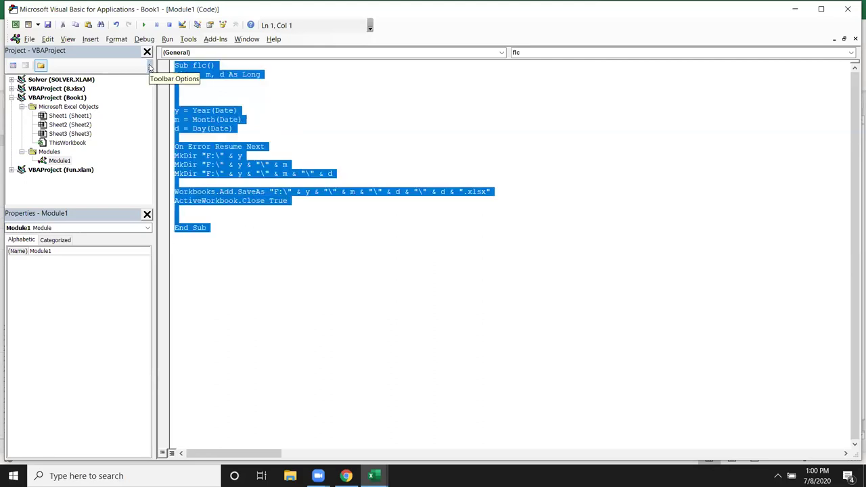
{"action": "left_click", "coordinate": [213, 90]}
{"action": "key", "text": "alt+F11"}
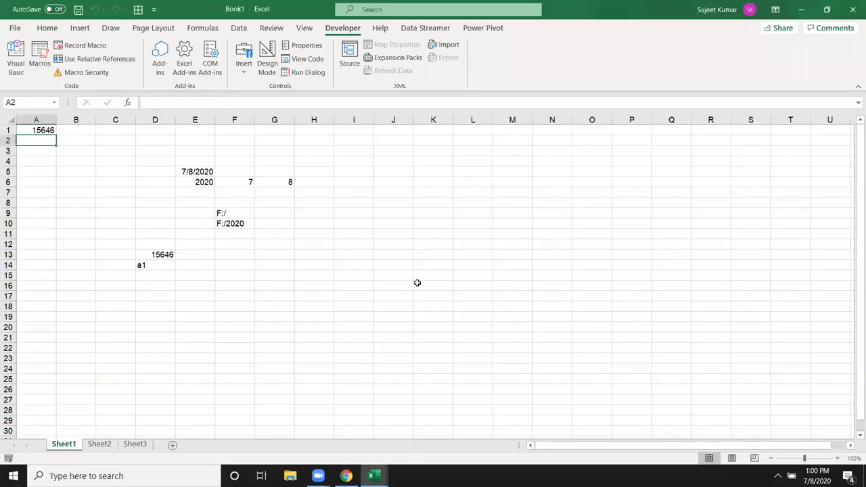
Step: Give the flc macro the shortcut Ctrl+Shift+Q in Macro Options and close the Macro dialog
{"action": "left_click", "coordinate": [417, 283]}
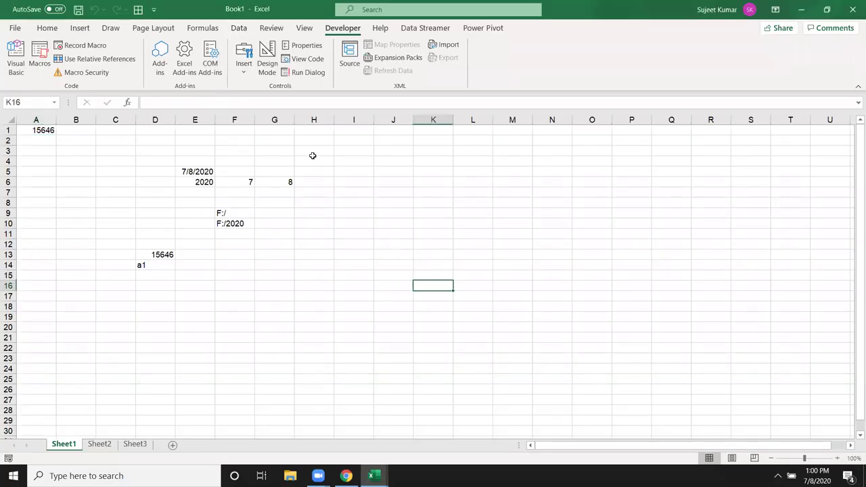
{"action": "left_click", "coordinate": [40, 57]}
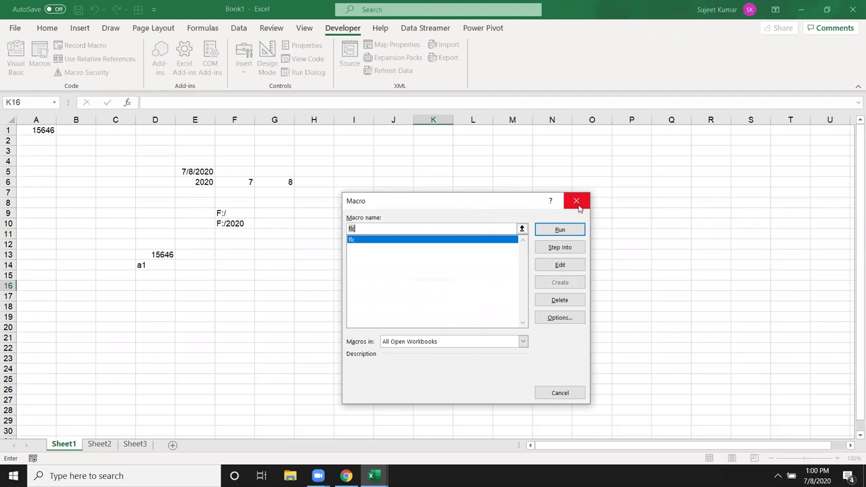
{"action": "left_click", "coordinate": [576, 201]}
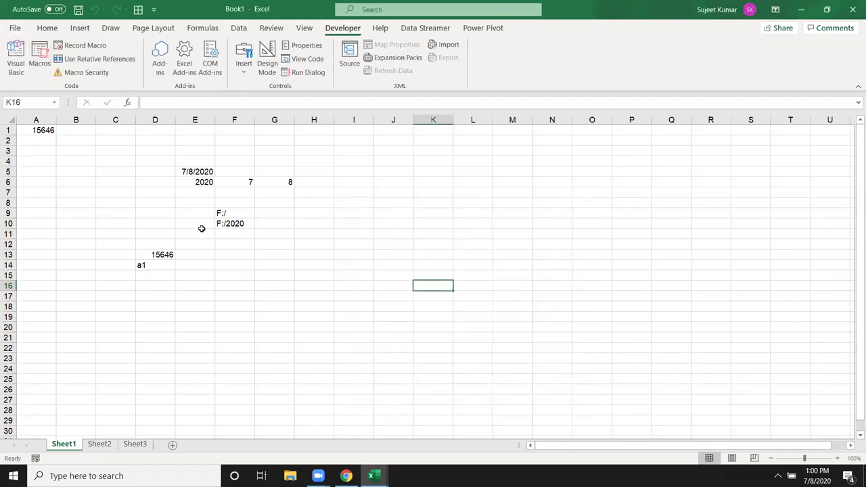
{"action": "left_click", "coordinate": [394, 199]}
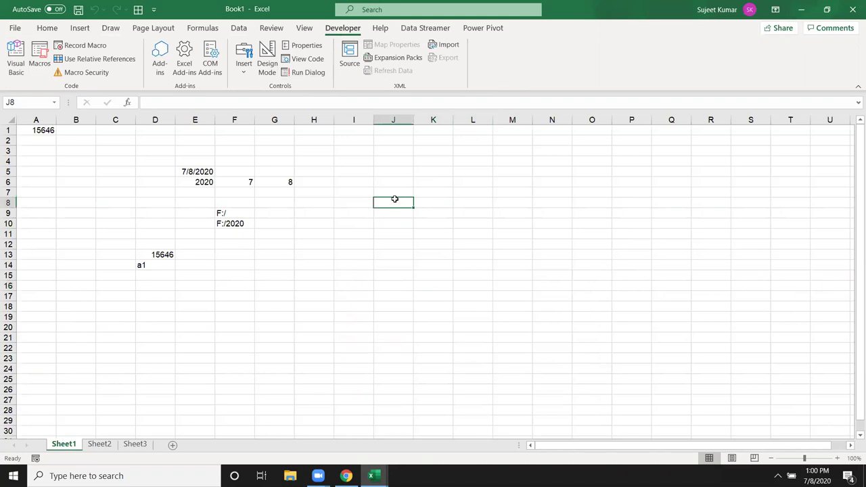
{"action": "left_click", "coordinate": [38, 68]}
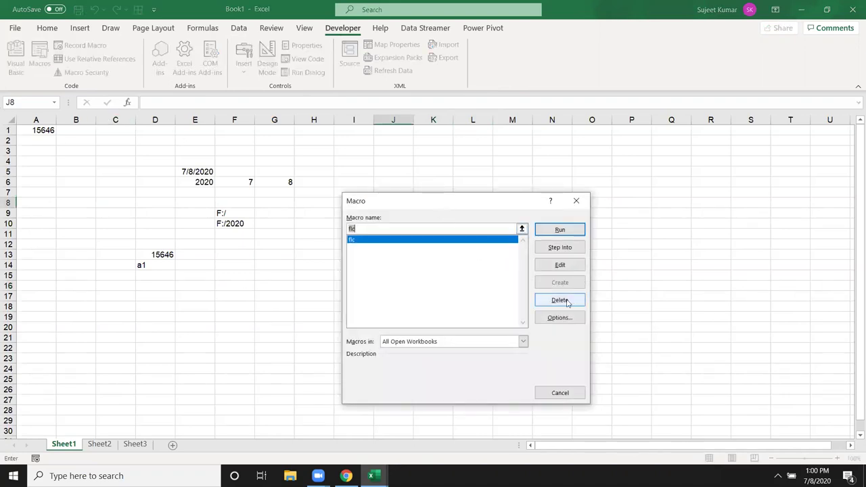
{"action": "left_click", "coordinate": [564, 316]}
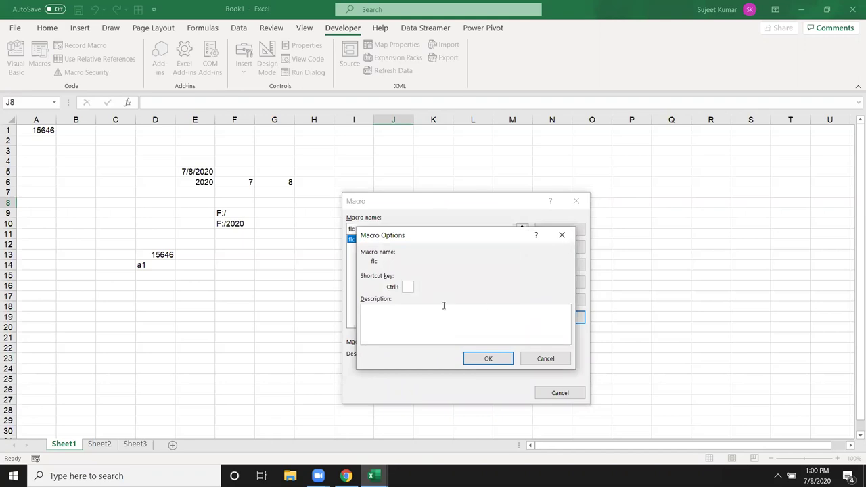
{"action": "type", "text": "Q"}
{"action": "left_click", "coordinate": [476, 356]}
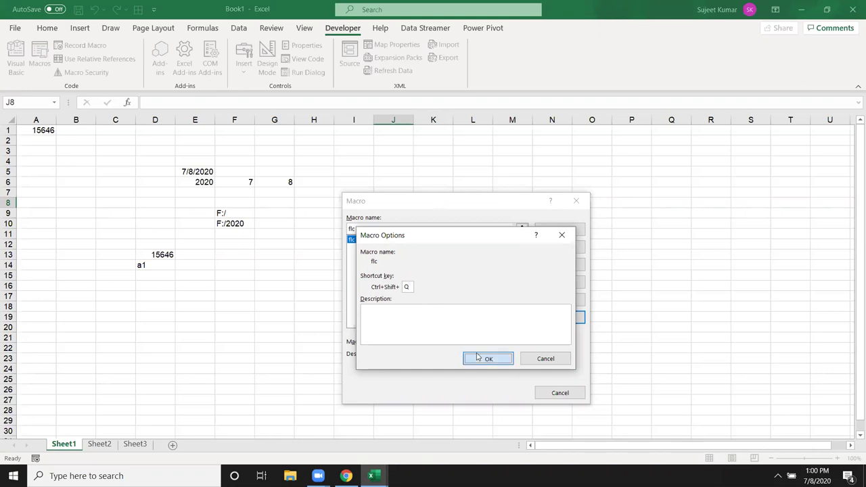
{"action": "left_click", "coordinate": [575, 200]}
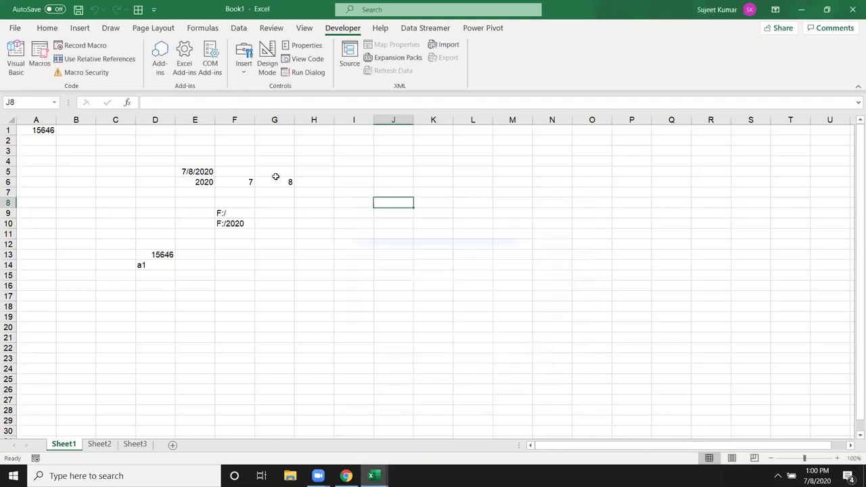
{"action": "left_click", "coordinate": [15, 28]}
Step: In the Save As dialog, set the file type to Excel Add-in
{"action": "left_click", "coordinate": [50, 182]}
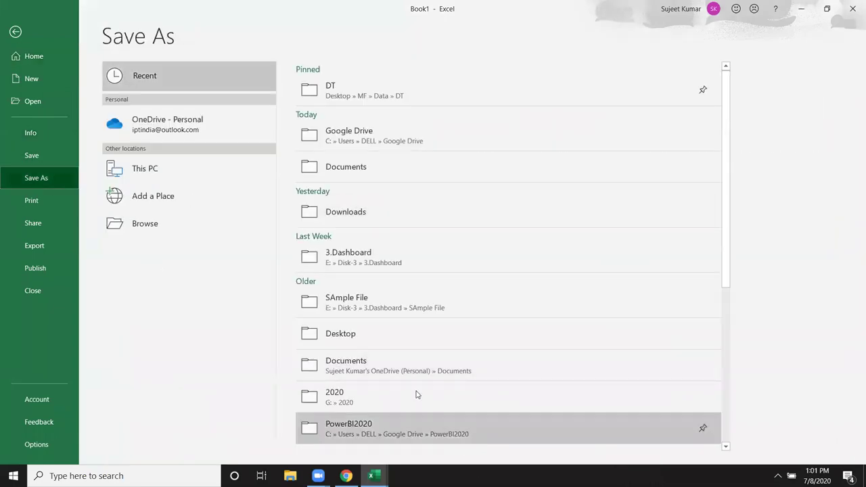
{"action": "left_click", "coordinate": [169, 228]}
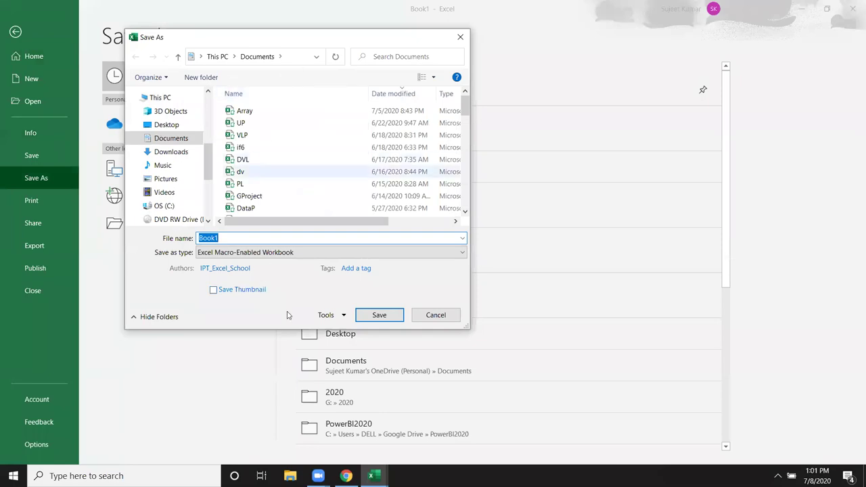
{"action": "left_click", "coordinate": [218, 256]}
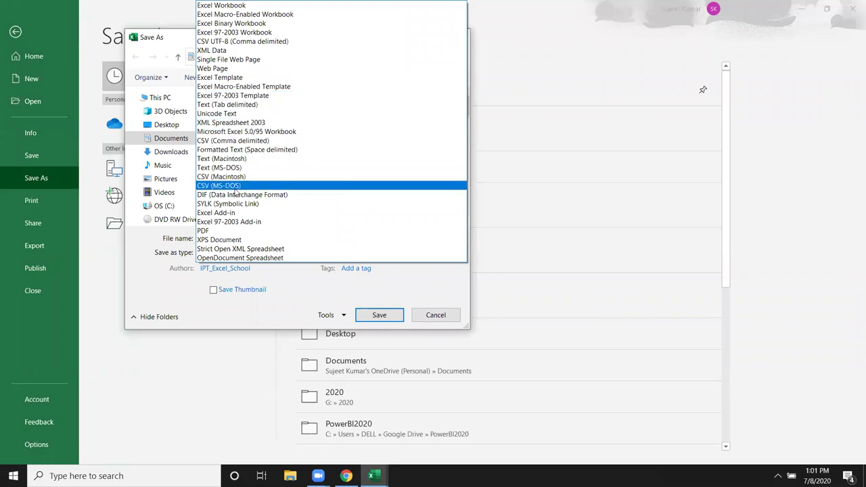
{"action": "left_click", "coordinate": [238, 213]}
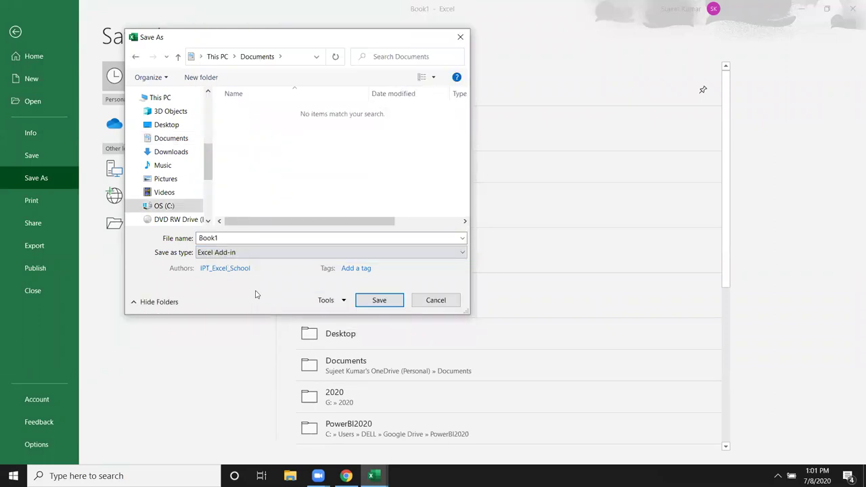
{"action": "left_click", "coordinate": [233, 252]}
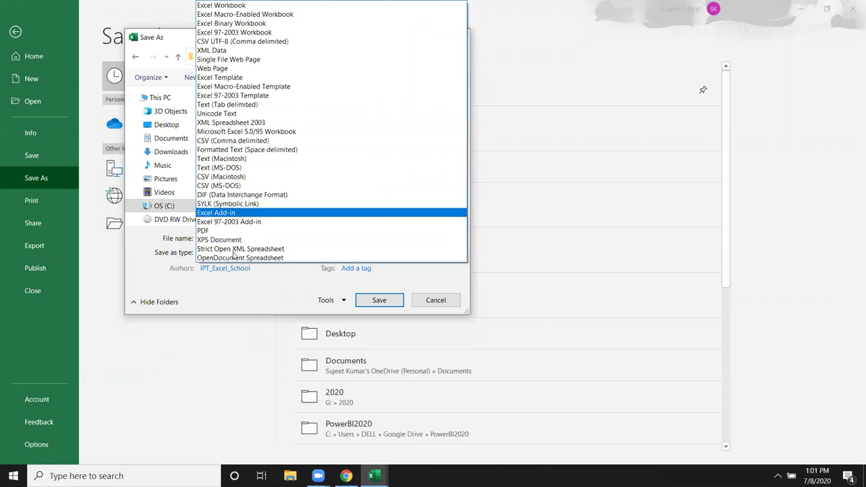
{"action": "left_click", "coordinate": [234, 214]}
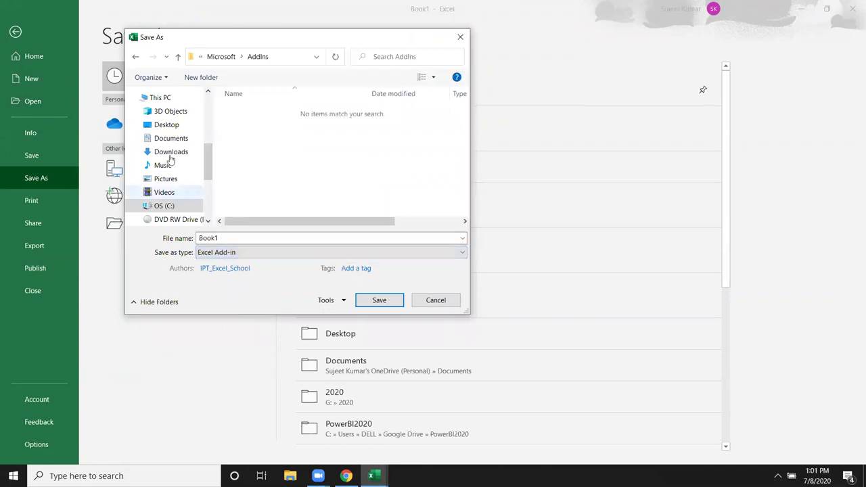
Step: Save the add-in as FLC in the Desktop MF folder, then close Excel
{"action": "left_click", "coordinate": [166, 128]}
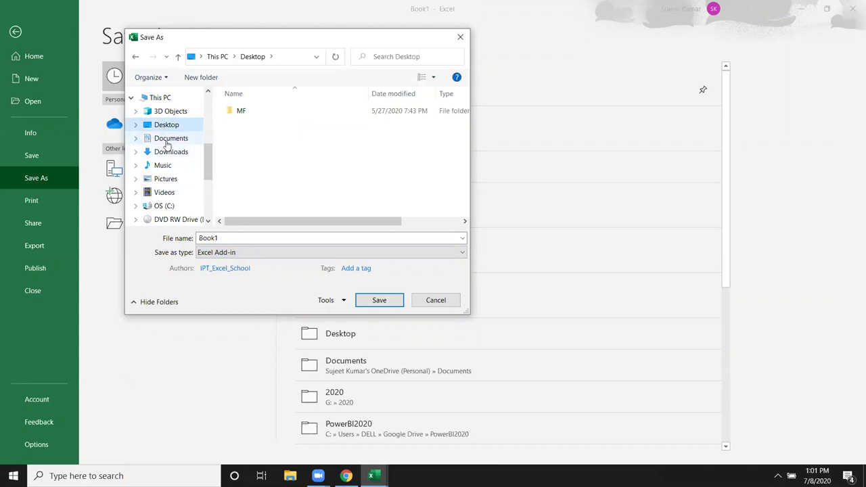
{"action": "left_click", "coordinate": [166, 142]}
{"action": "left_click", "coordinate": [169, 126]}
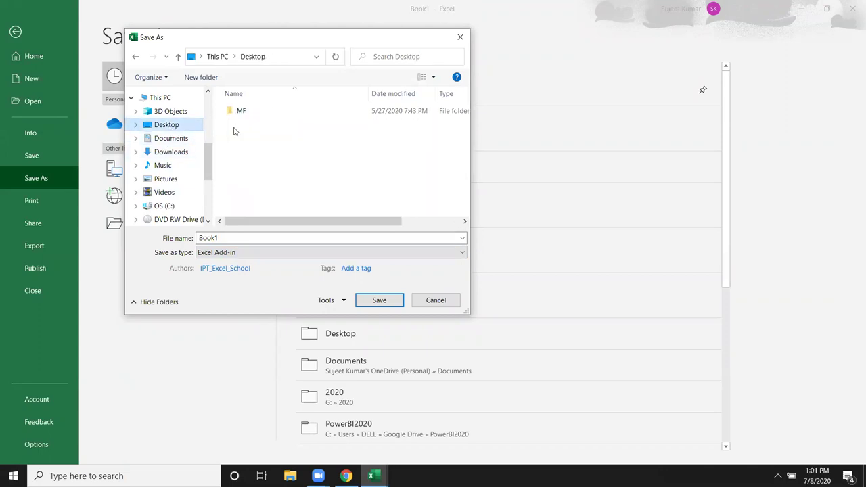
{"action": "double_click", "coordinate": [245, 112]}
{"action": "left_click", "coordinate": [230, 237]}
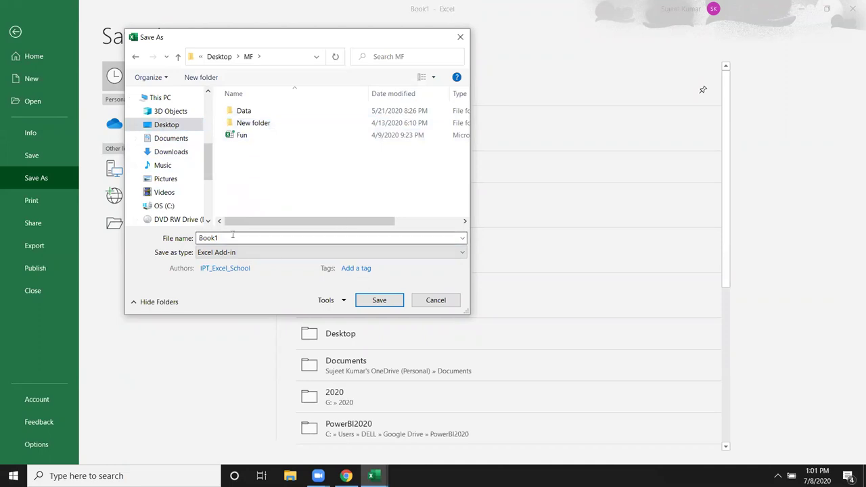
{"action": "type", "text": "F"}
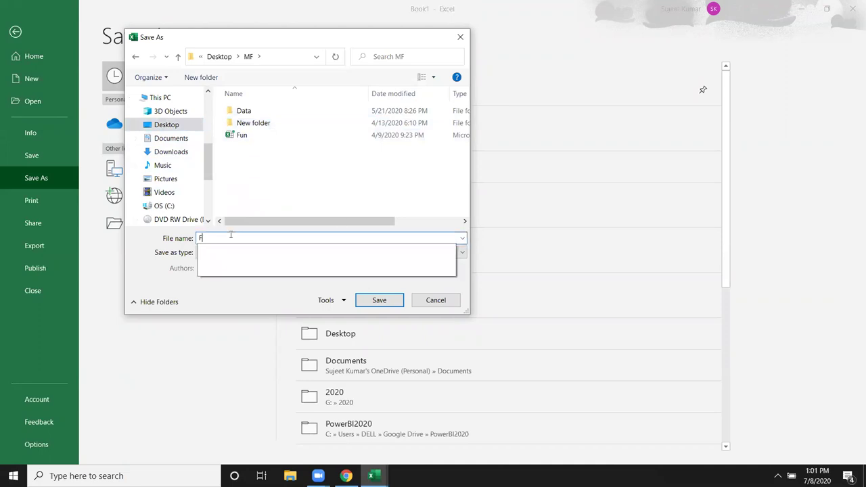
{"action": "type", "text": "LC"}
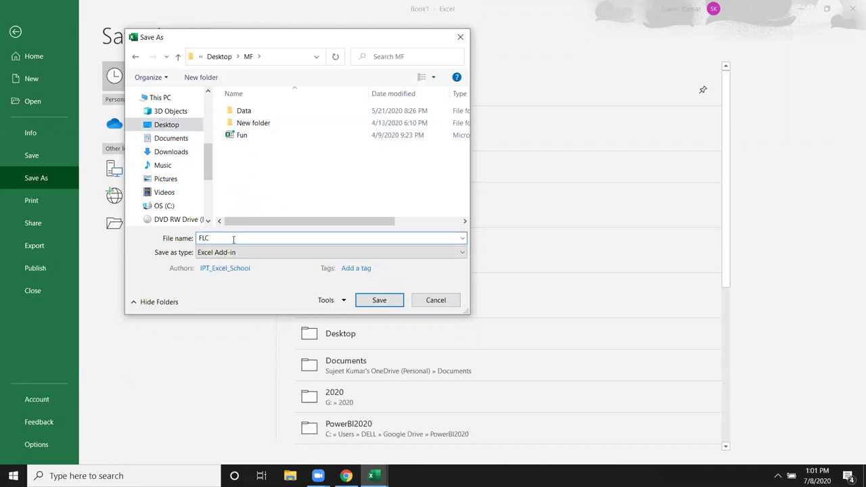
{"action": "left_click", "coordinate": [390, 302]}
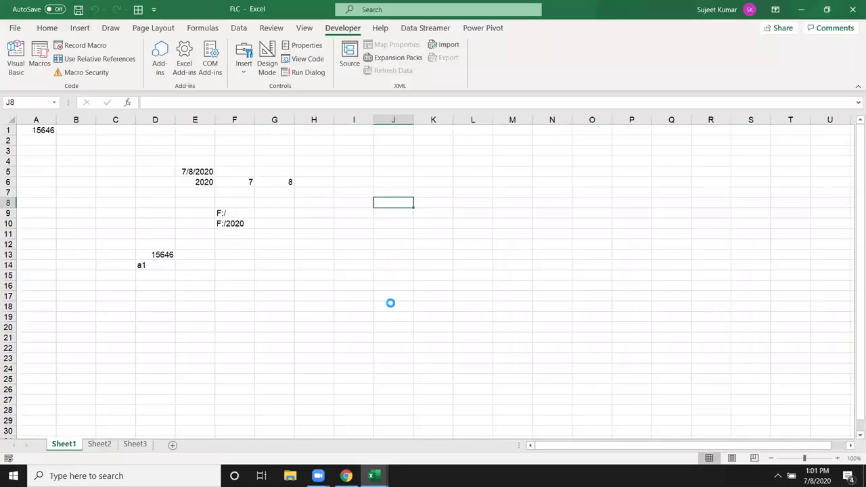
{"action": "left_click", "coordinate": [852, 11]}
Step: Discard unsaved changes, then open the FLC add-in file from the desktop MF folder
{"action": "left_click", "coordinate": [476, 305]}
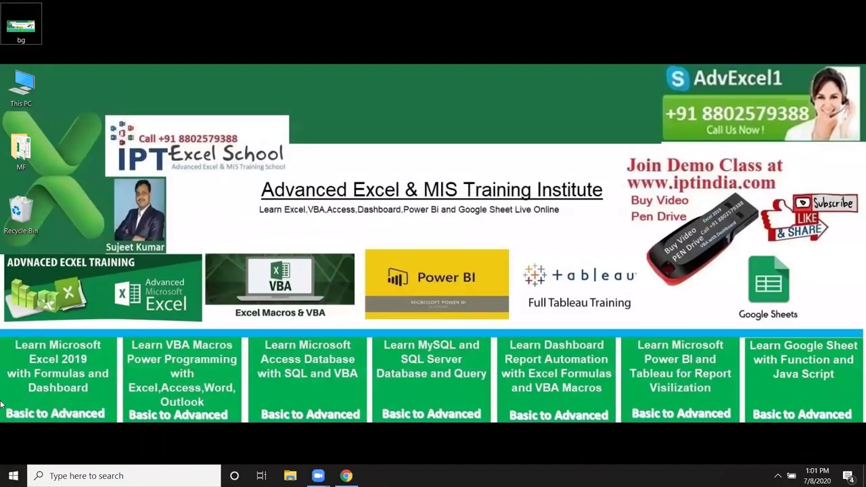
{"action": "double_click", "coordinate": [18, 147]}
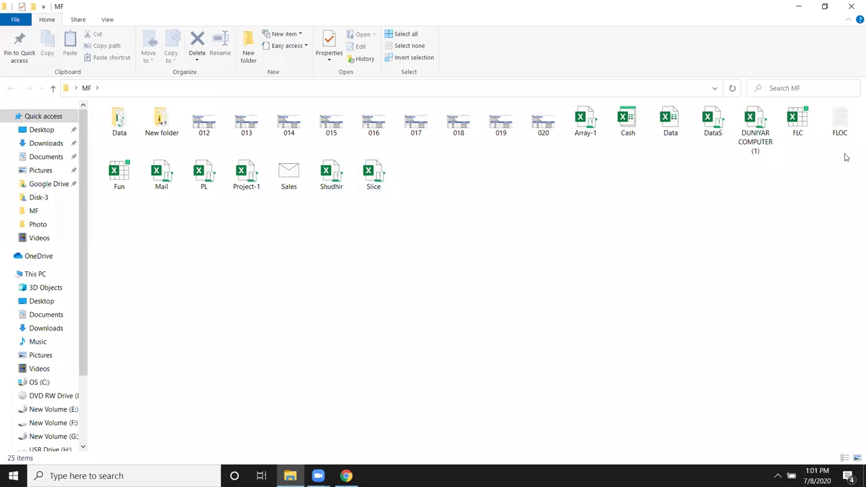
{"action": "double_click", "coordinate": [809, 126]}
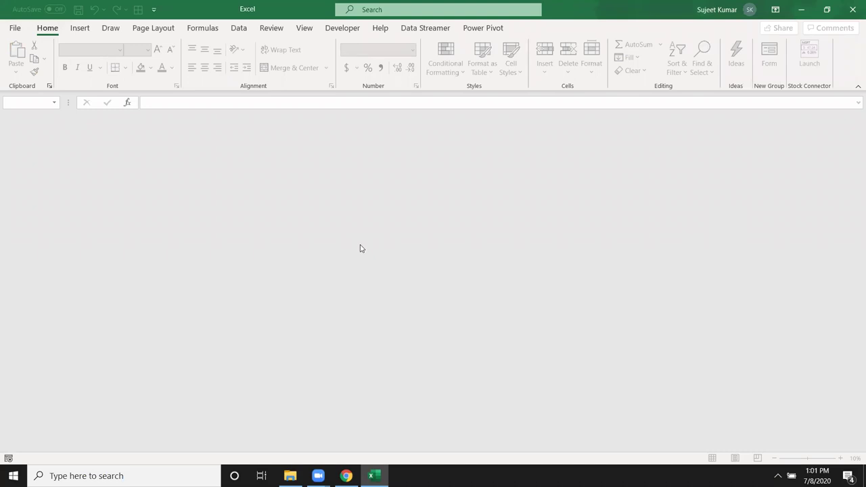
Step: Inspect the flc macro code in FLC.xlam's VBA Editor, then close the editor and Excel
{"action": "left_click", "coordinate": [339, 28]}
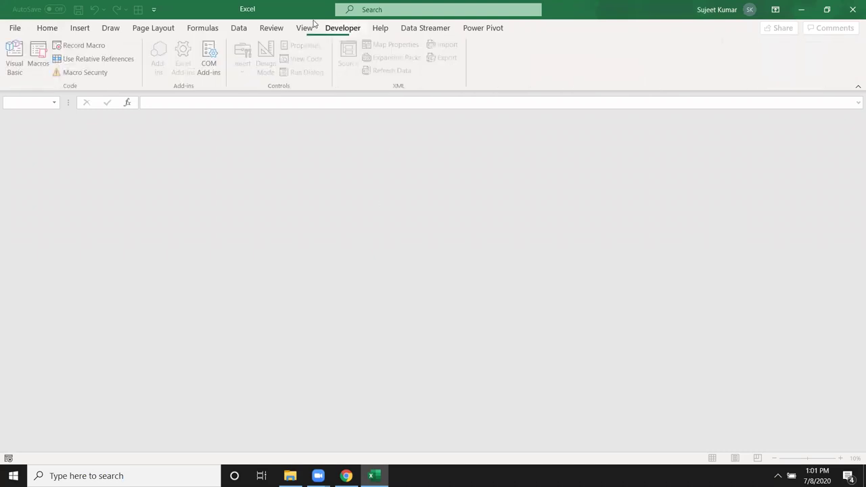
{"action": "key", "text": "alt+F11"}
{"action": "left_click_drag", "start_coordinate": [313, 207], "coordinate": [176, 66]}
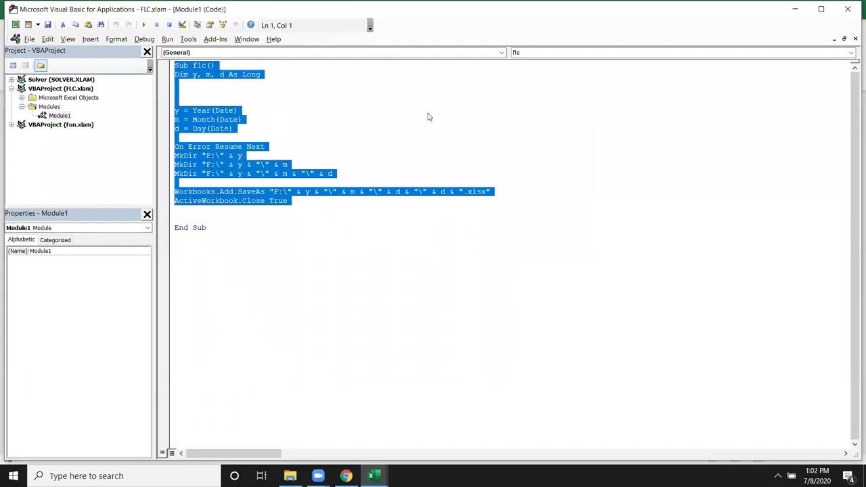
{"action": "left_click", "coordinate": [850, 11]}
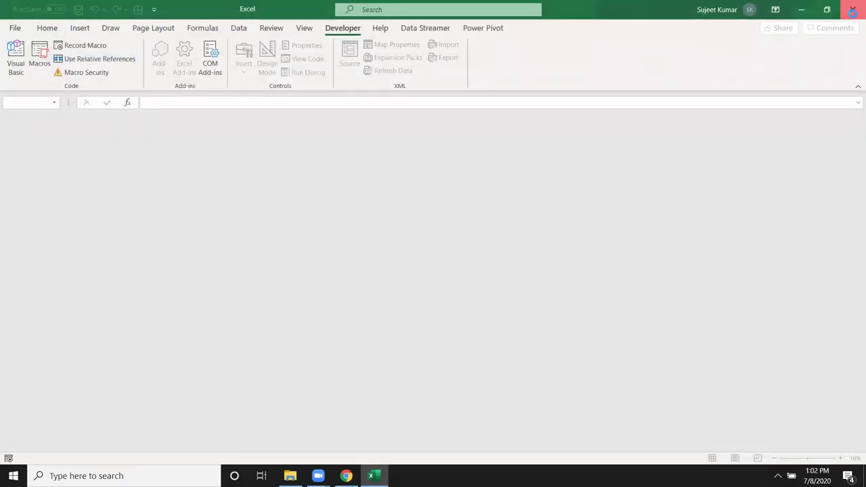
{"action": "left_click", "coordinate": [852, 13]}
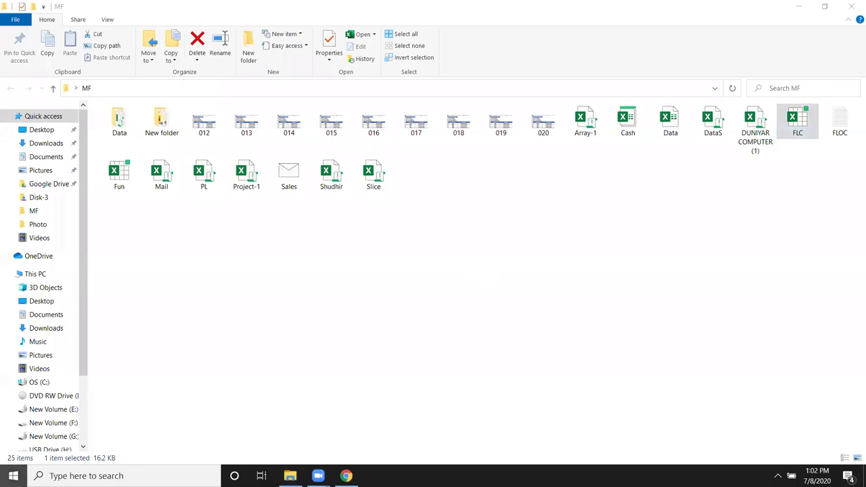
Step: Search Windows for 'exce' and launch Excel from the results
{"action": "left_click", "coordinate": [13, 475]}
{"action": "type", "text": "exce"}
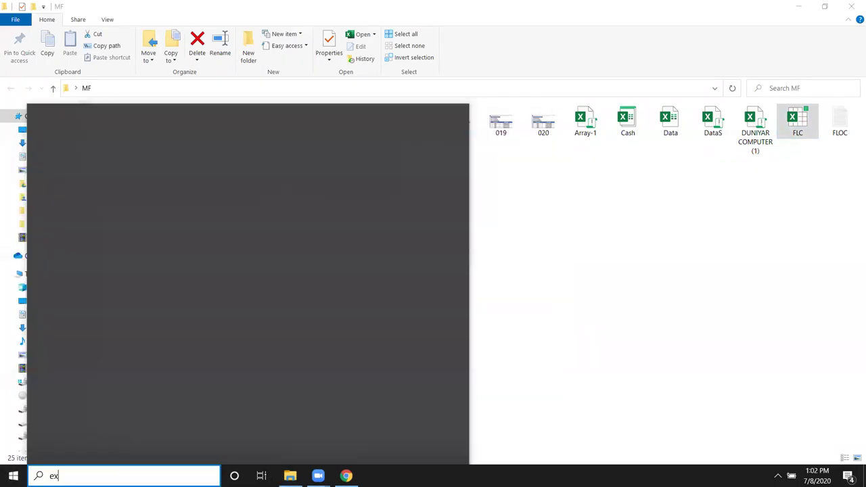
{"action": "left_click", "coordinate": [347, 203]}
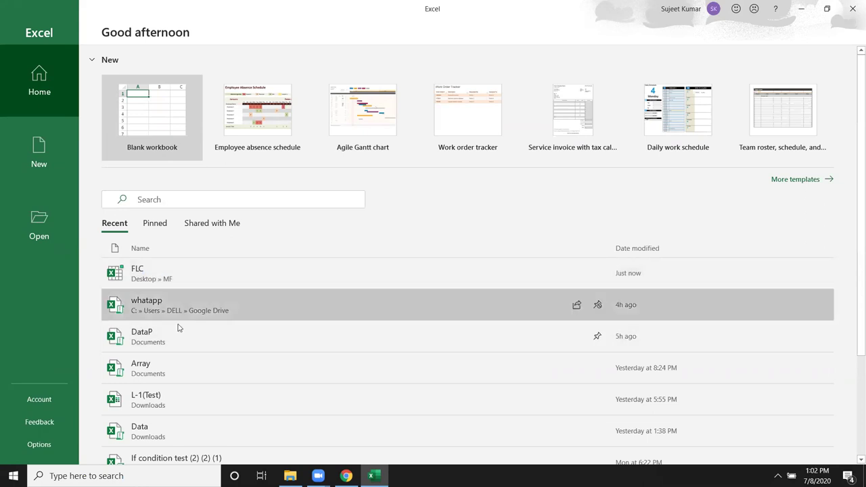
Step: Create a blank workbook, open the Excel Add-ins manager and untick Solver
{"action": "left_click", "coordinate": [149, 118]}
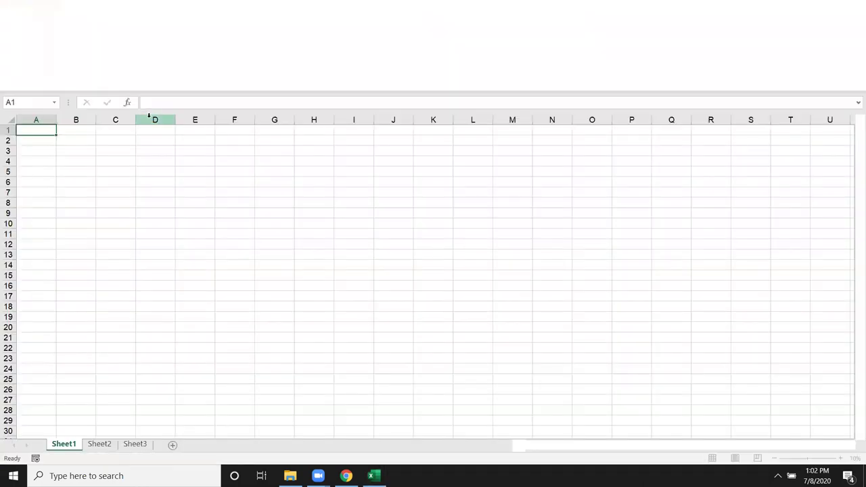
{"action": "left_click", "coordinate": [14, 31]}
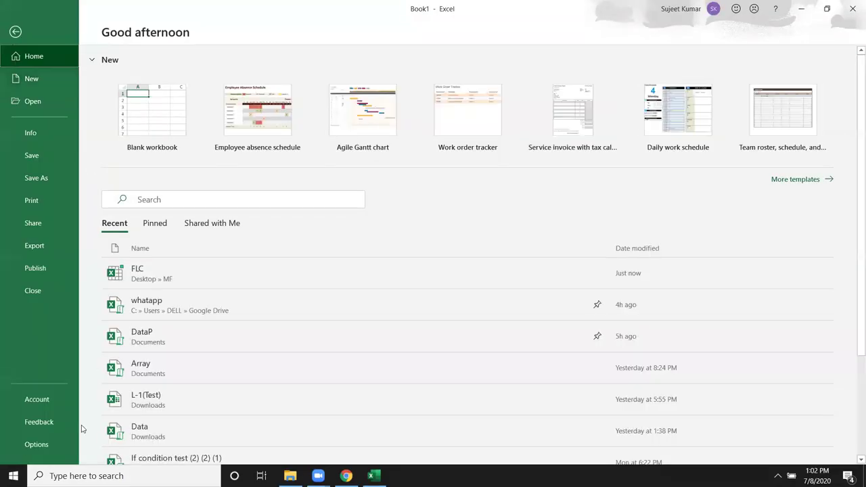
{"action": "key", "text": "Escape"}
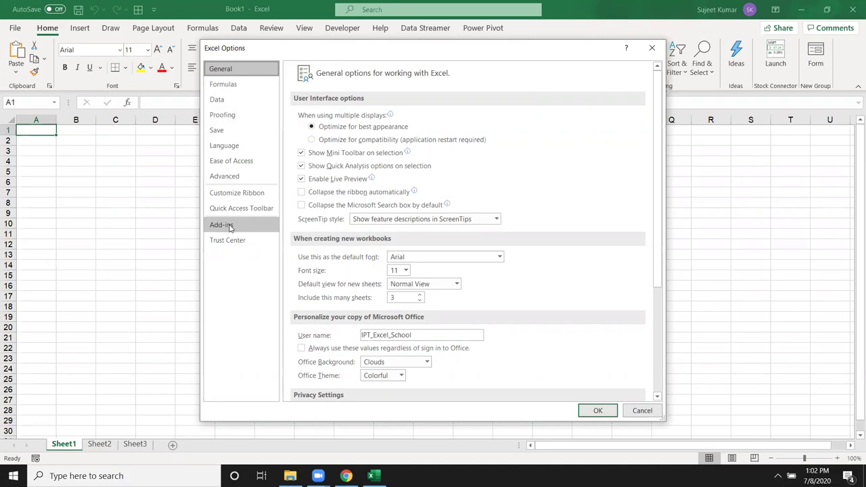
{"action": "left_click", "coordinate": [230, 228]}
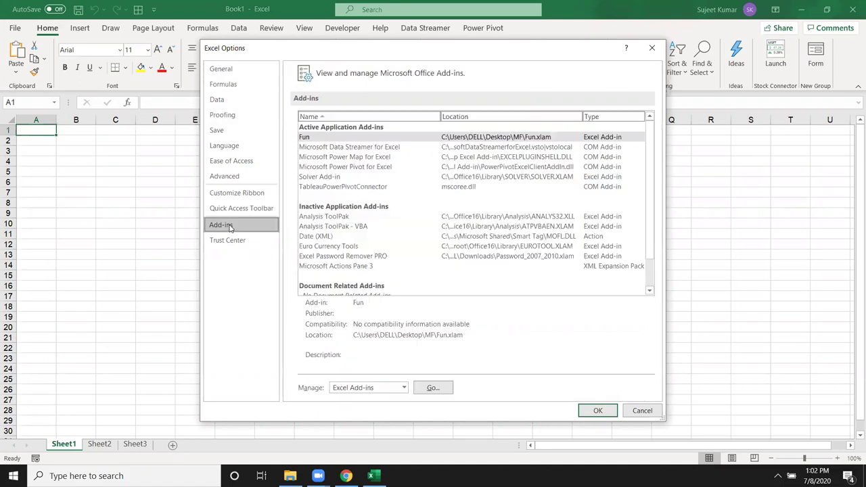
{"action": "left_click", "coordinate": [433, 390]}
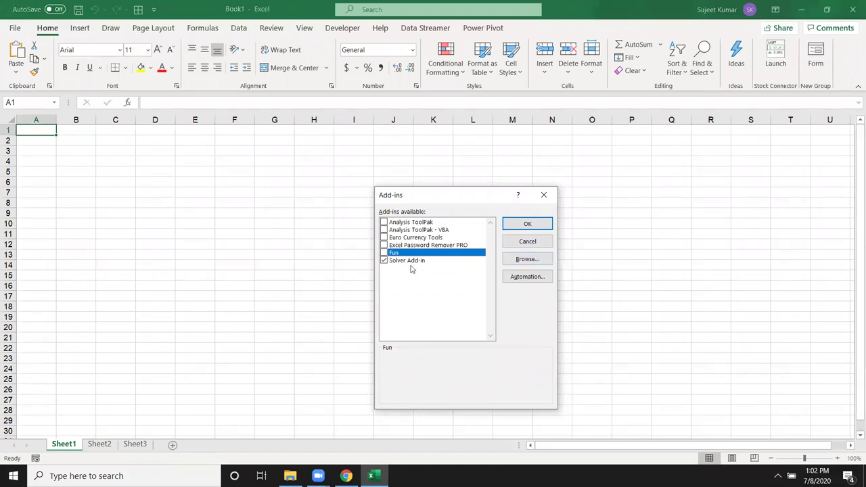
{"action": "left_click", "coordinate": [383, 261]}
Step: Browse to Desktop\MF, add the FLC add-in file and confirm Flc is enabled
{"action": "left_click", "coordinate": [533, 260]}
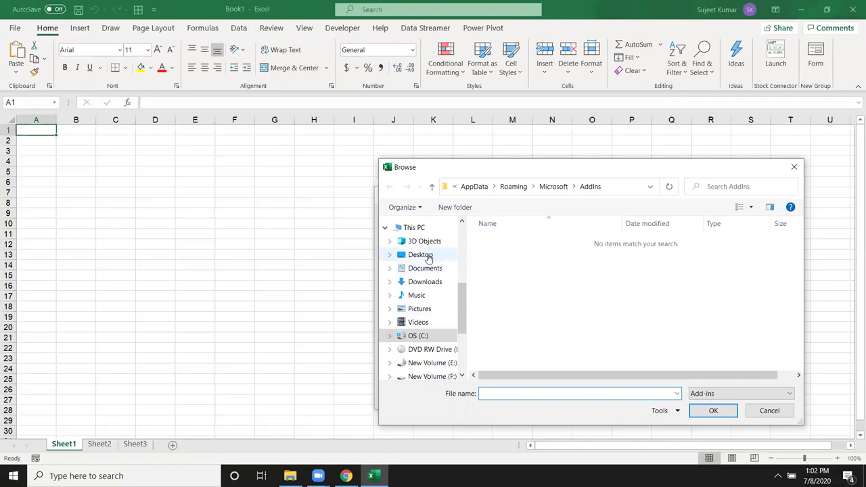
{"action": "left_click", "coordinate": [428, 257]}
{"action": "double_click", "coordinate": [504, 241]}
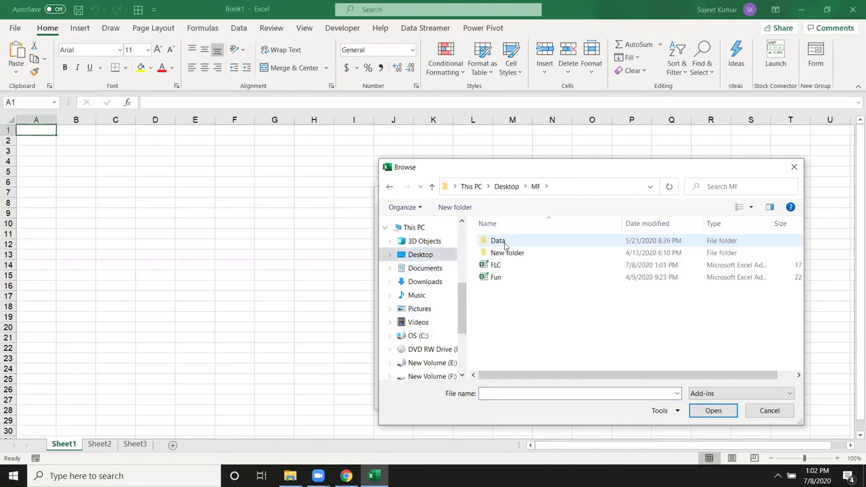
{"action": "left_click", "coordinate": [497, 265]}
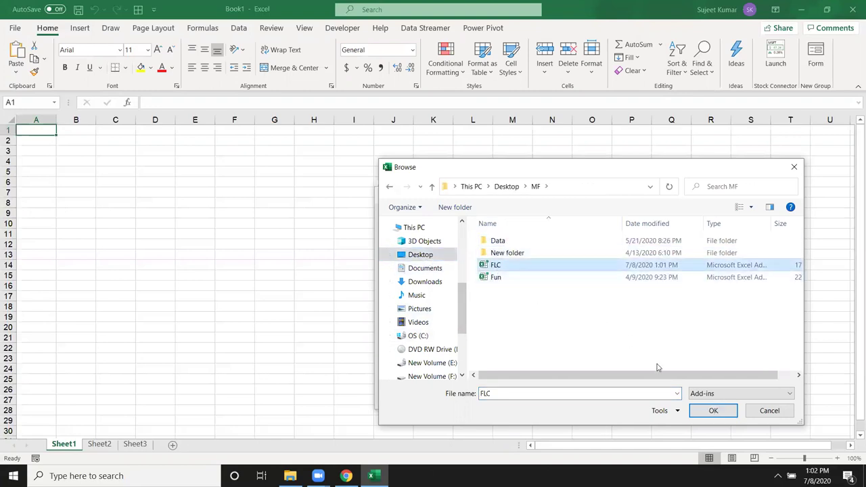
{"action": "left_click", "coordinate": [713, 411]}
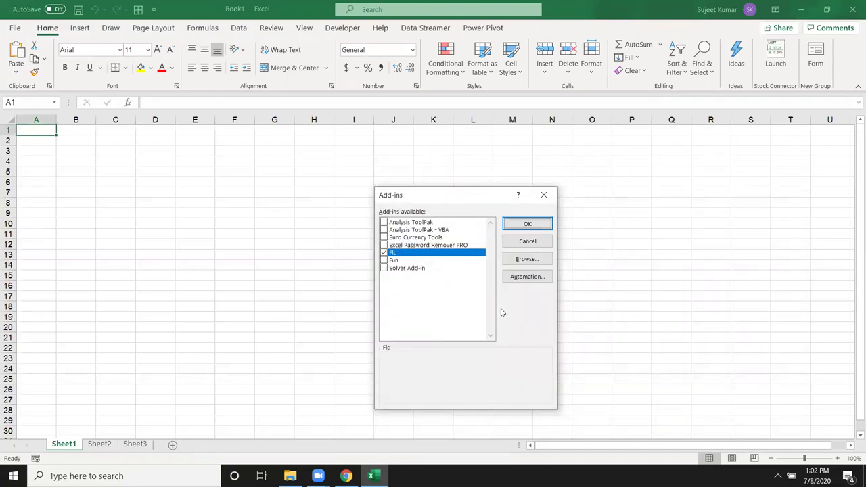
{"action": "left_click", "coordinate": [533, 224]}
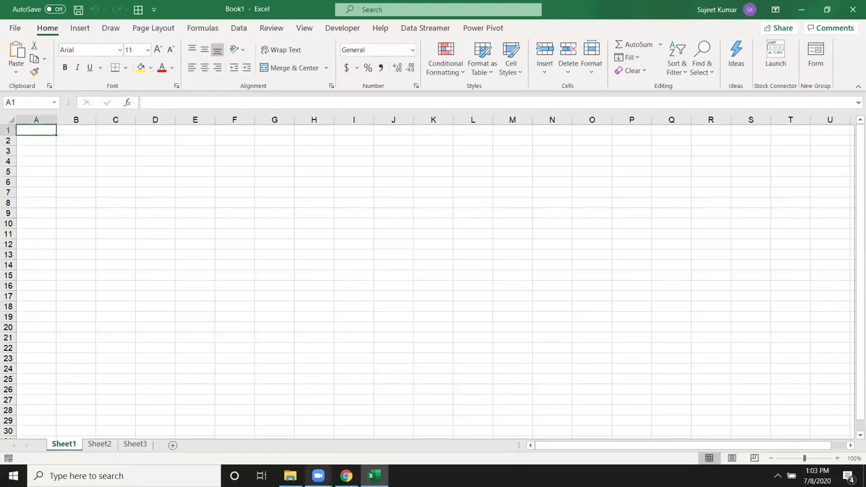
Step: Check the empty Macro list under Developer, close it, and bring File Explorer forward
{"action": "left_click", "coordinate": [343, 28]}
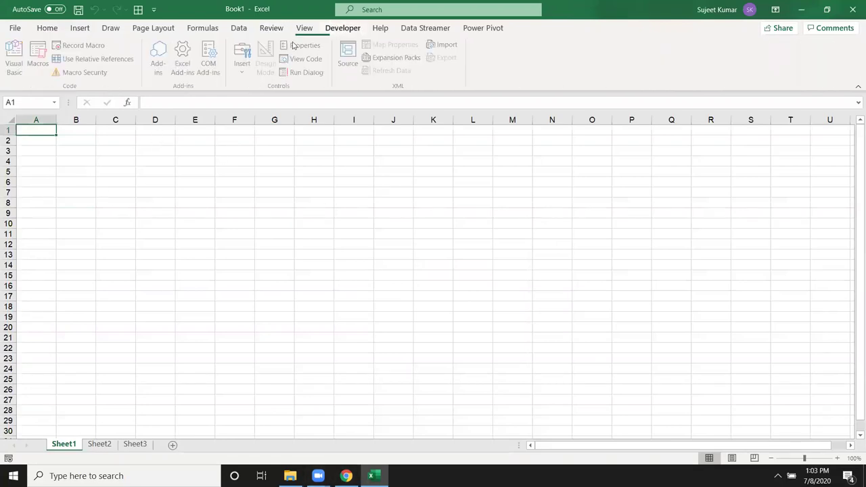
{"action": "left_click", "coordinate": [37, 56]}
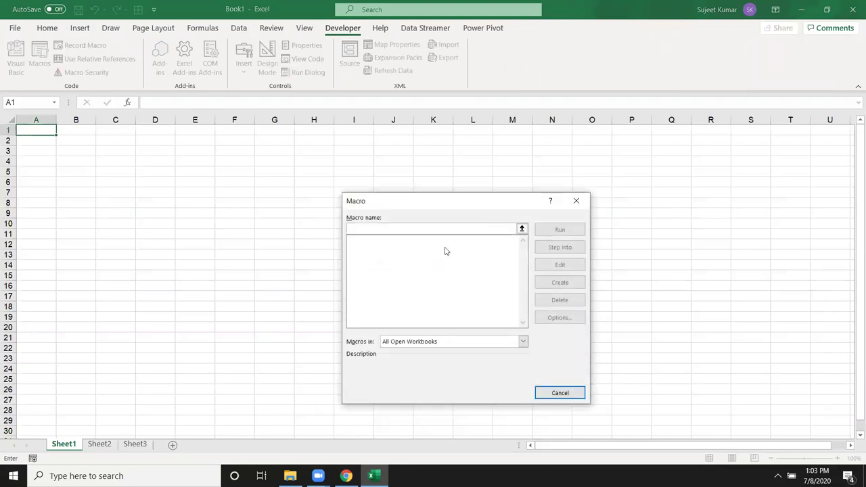
{"action": "key", "text": "Escape"}
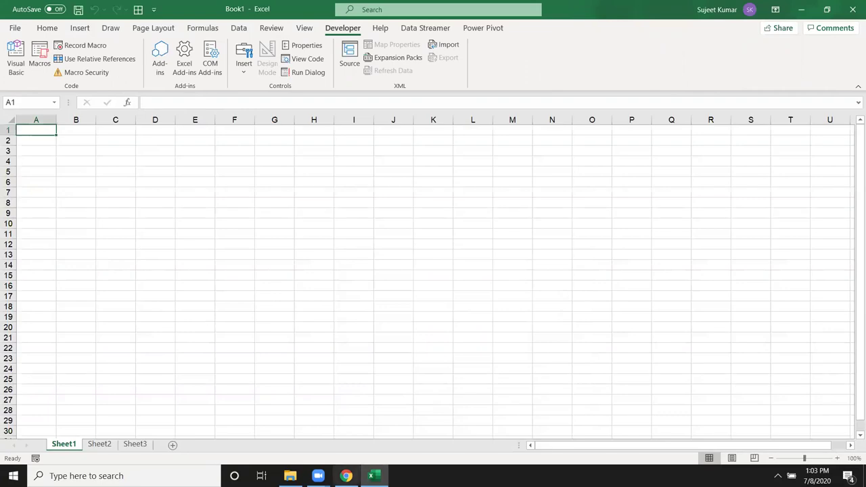
{"action": "left_click", "coordinate": [289, 476]}
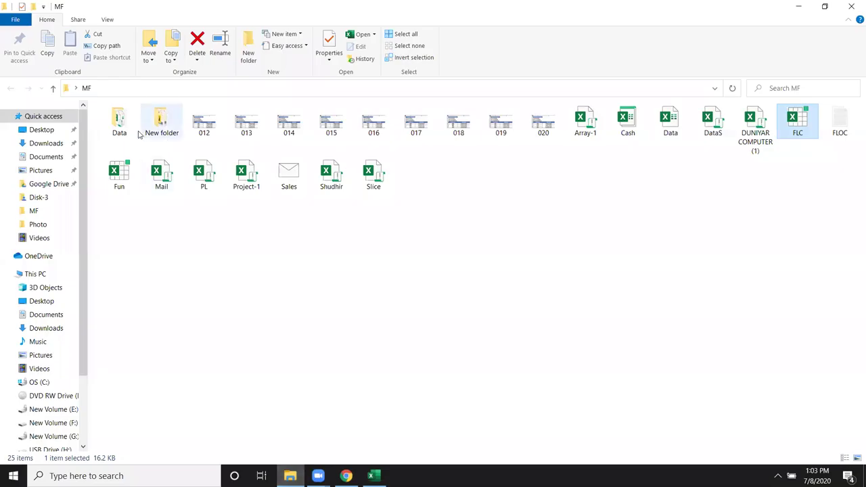
Step: Permanently delete folder 7 from F:\2020
{"action": "left_click", "coordinate": [65, 423]}
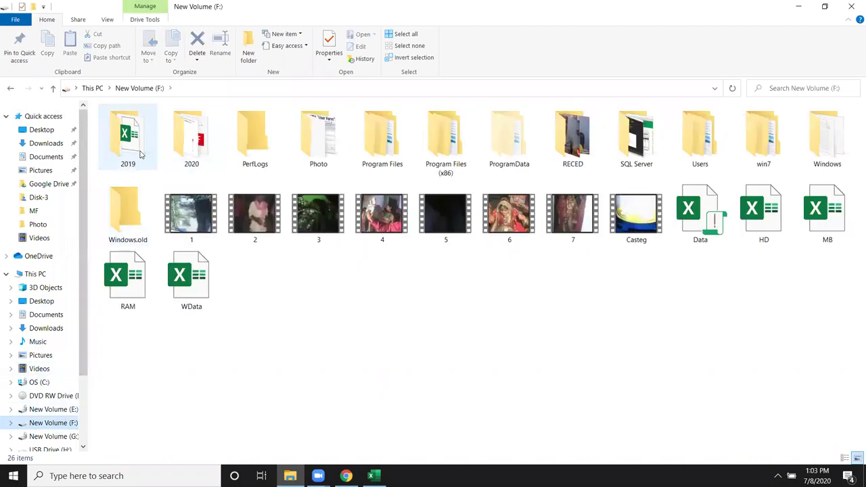
{"action": "double_click", "coordinate": [174, 139]}
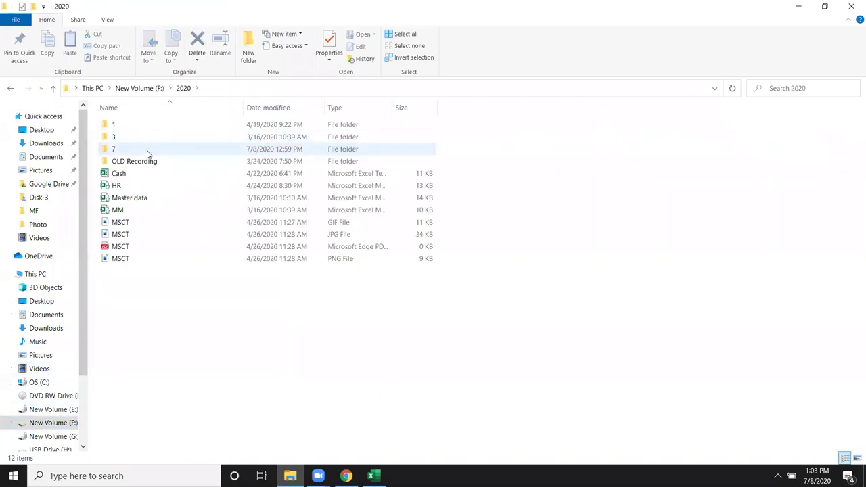
{"action": "left_click", "coordinate": [148, 155]}
{"action": "key", "text": "shift+Delete"}
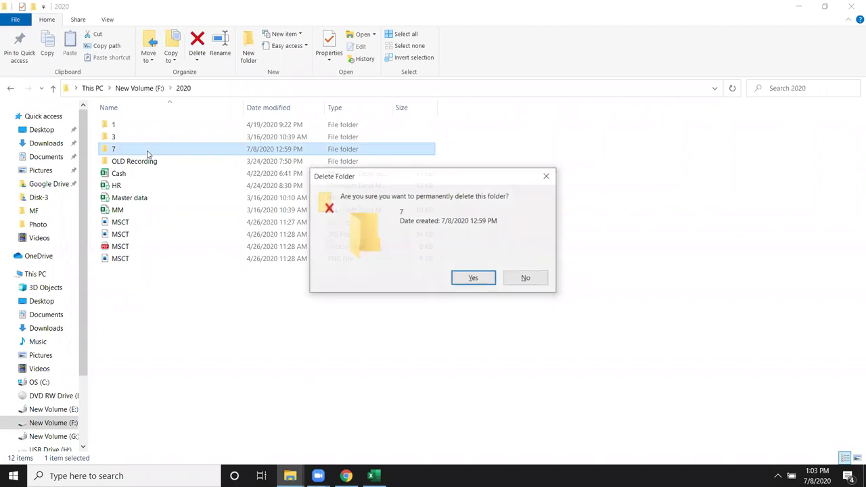
{"action": "left_click", "coordinate": [470, 284]}
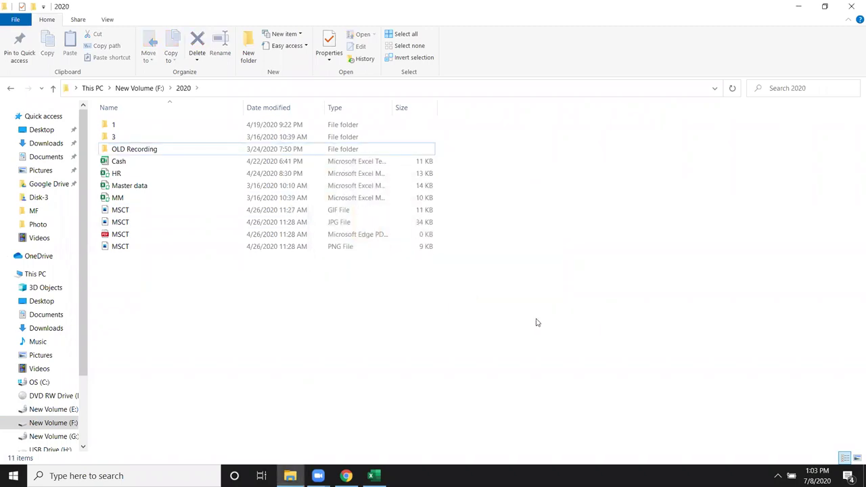
Step: Switch to Excel and back, confirm folder 7 was recreated with folder 8, then close Explorer
{"action": "key", "text": "alt+Tab"}
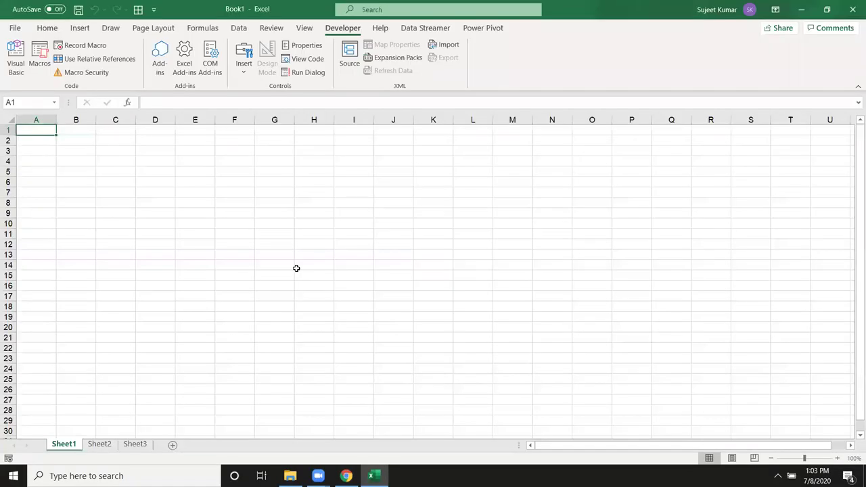
{"action": "left_click", "coordinate": [289, 475]}
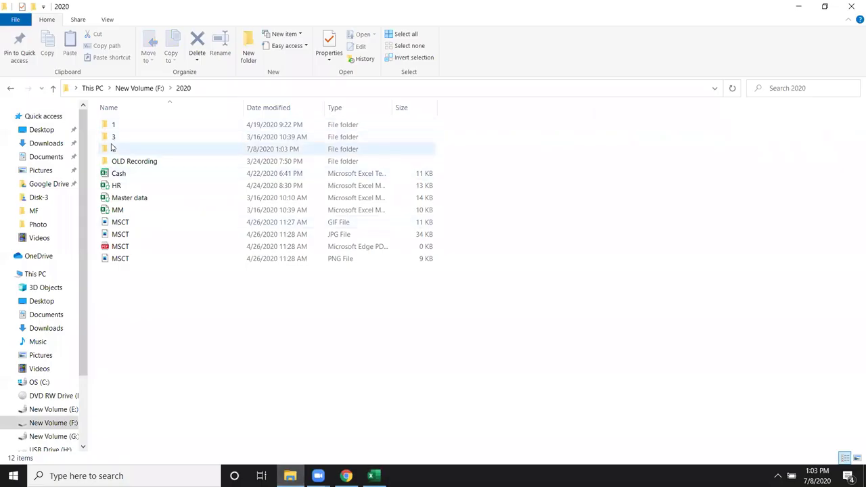
{"action": "double_click", "coordinate": [114, 150]}
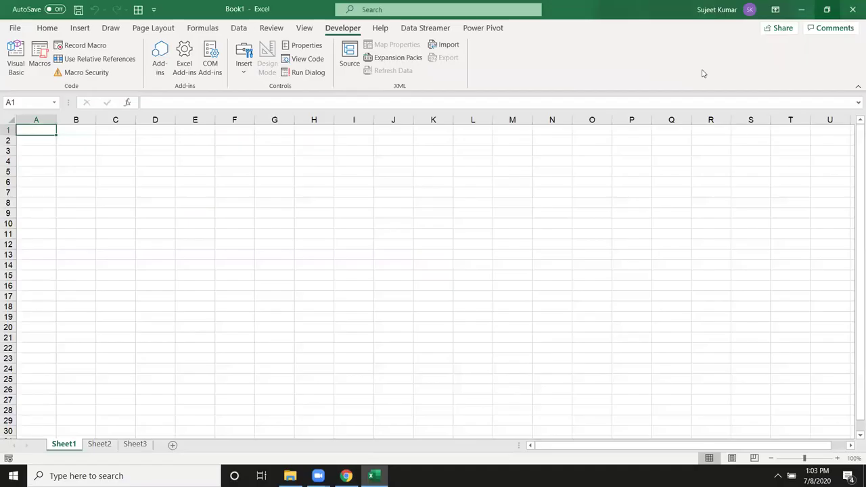
{"action": "left_click", "coordinate": [851, 6]}
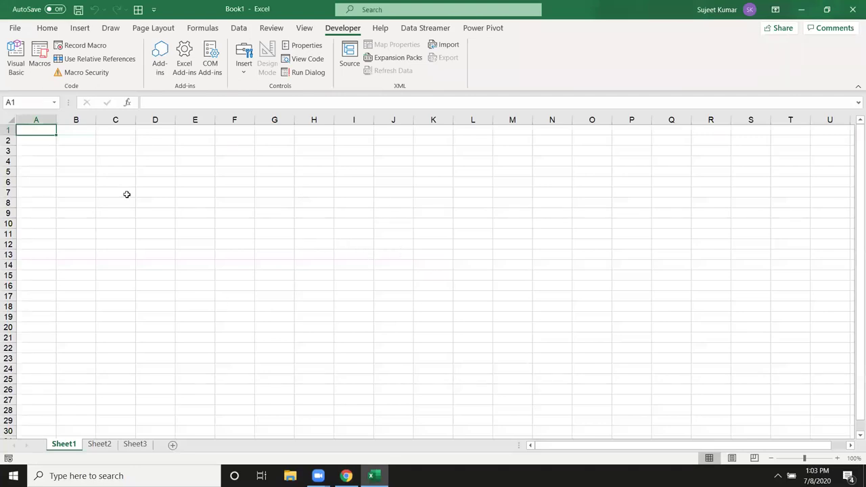
Step: In Excel Options, list Macros as available commands, select flc, then go to Quick Access Toolbar
{"action": "left_click", "coordinate": [15, 28]}
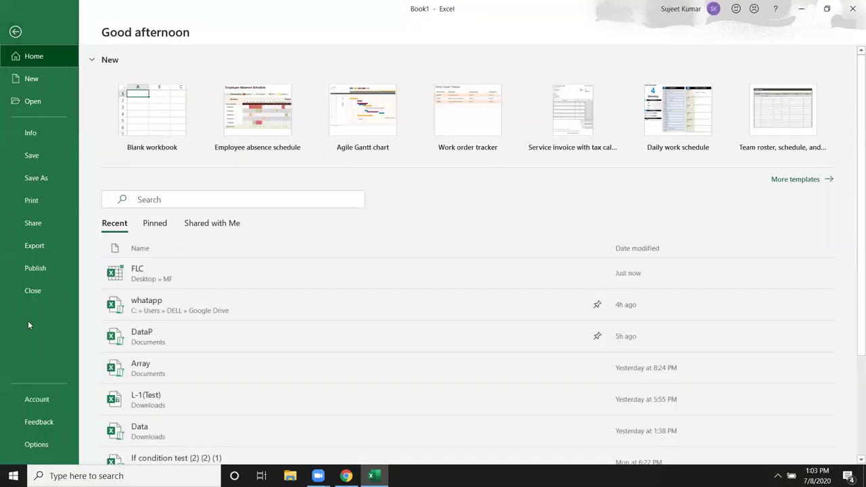
{"action": "left_click", "coordinate": [37, 452]}
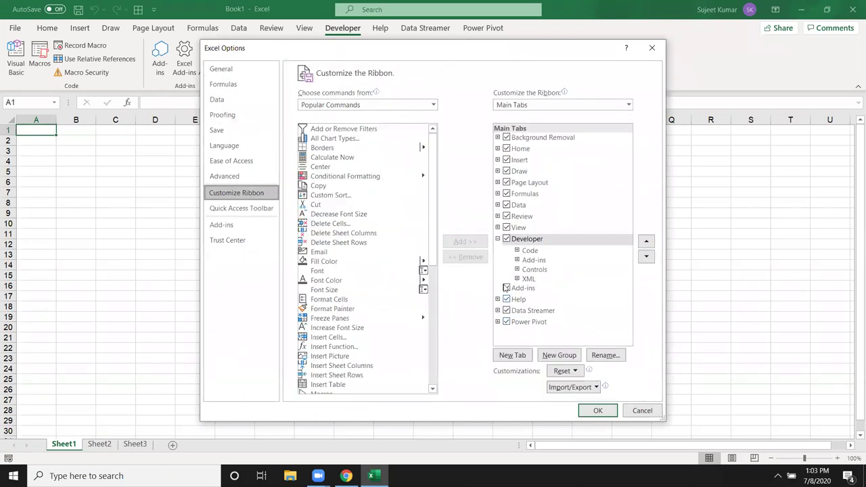
{"action": "left_click", "coordinate": [497, 240]}
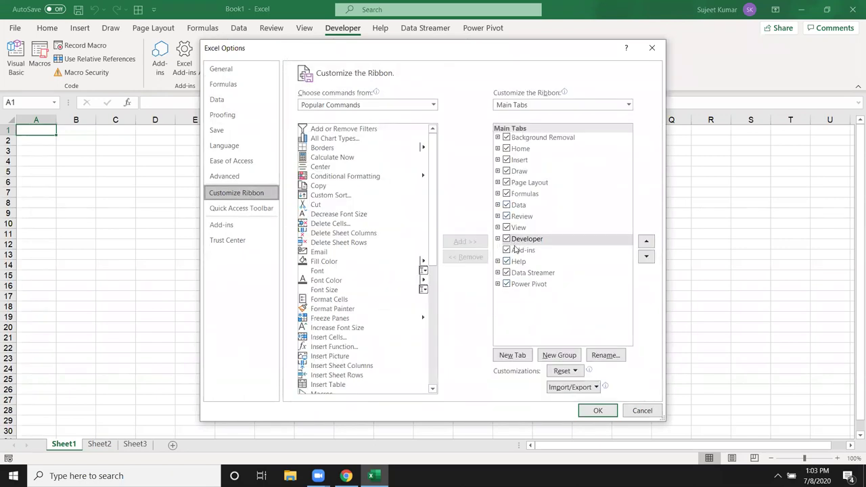
{"action": "left_click", "coordinate": [335, 107]}
{"action": "left_click", "coordinate": [326, 150]}
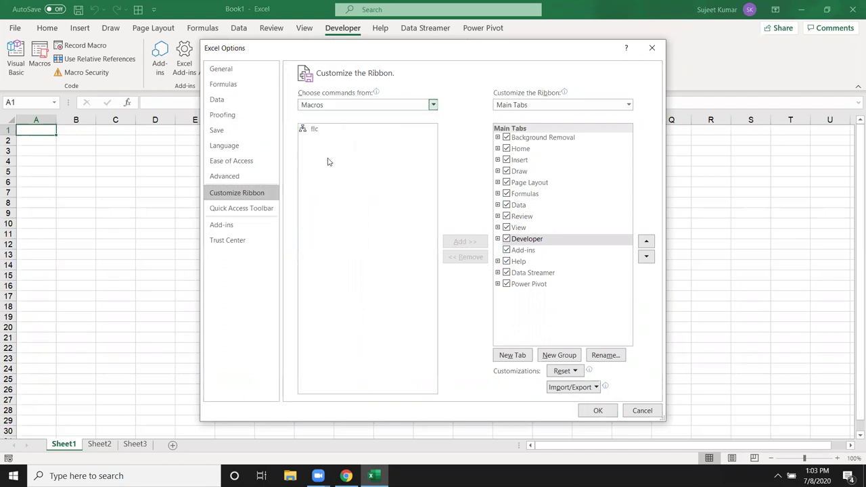
{"action": "left_click", "coordinate": [325, 130]}
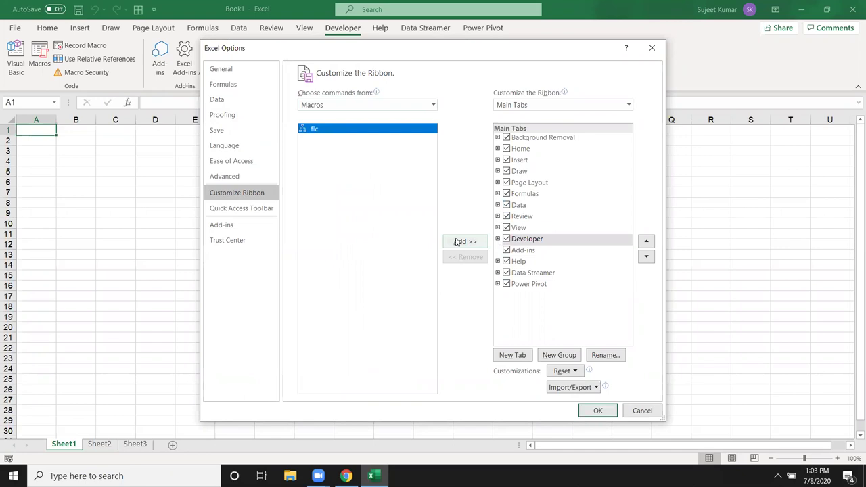
{"action": "left_click", "coordinate": [240, 208]}
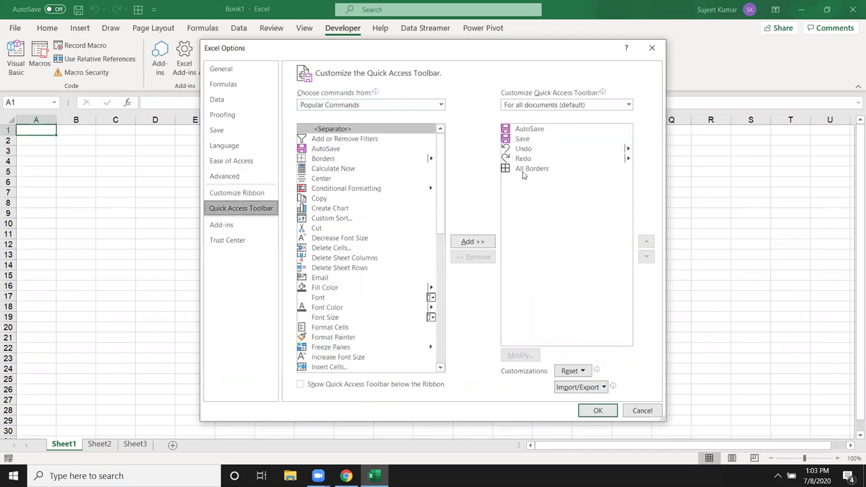
Step: Filter the available commands to Macros and add the flc macro to the Quick Access Toolbar
{"action": "left_click", "coordinate": [324, 107]}
{"action": "left_click", "coordinate": [318, 150]}
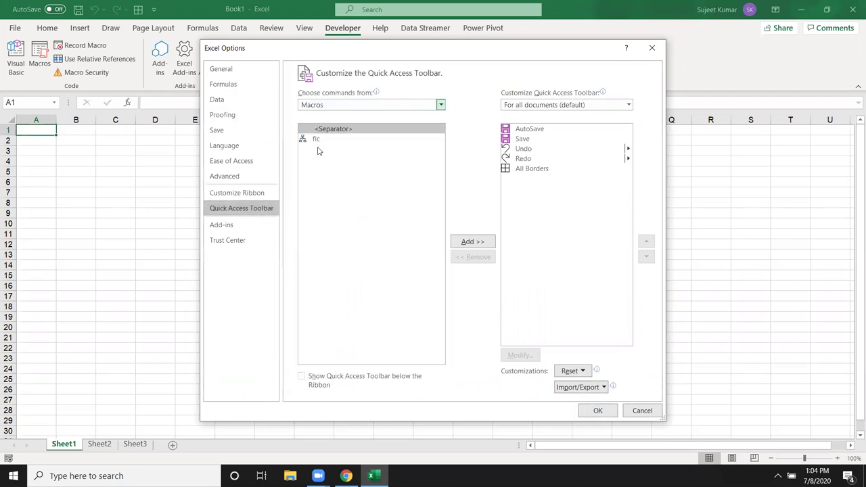
{"action": "left_click", "coordinate": [317, 141]}
{"action": "left_click", "coordinate": [472, 241]}
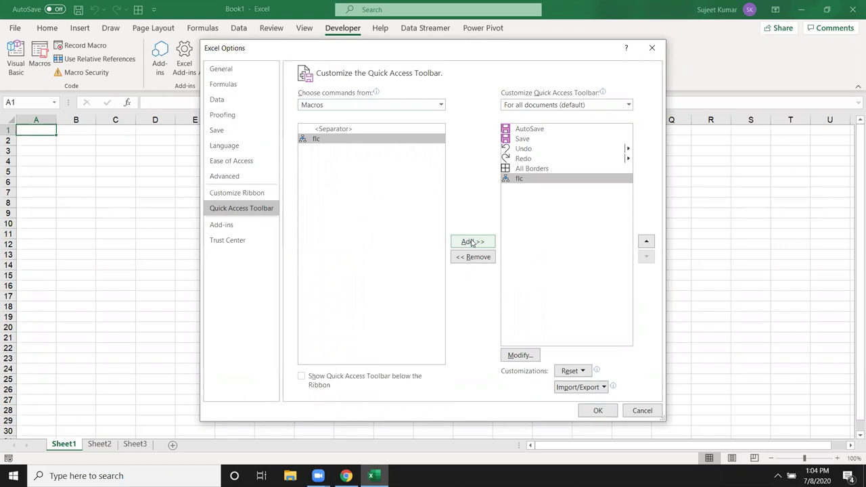
Step: Apply the changes, close Excel Options, and select cell D12 on the blank worksheet
{"action": "left_click", "coordinate": [235, 196]}
{"action": "mouse_move", "coordinate": [585, 377]}
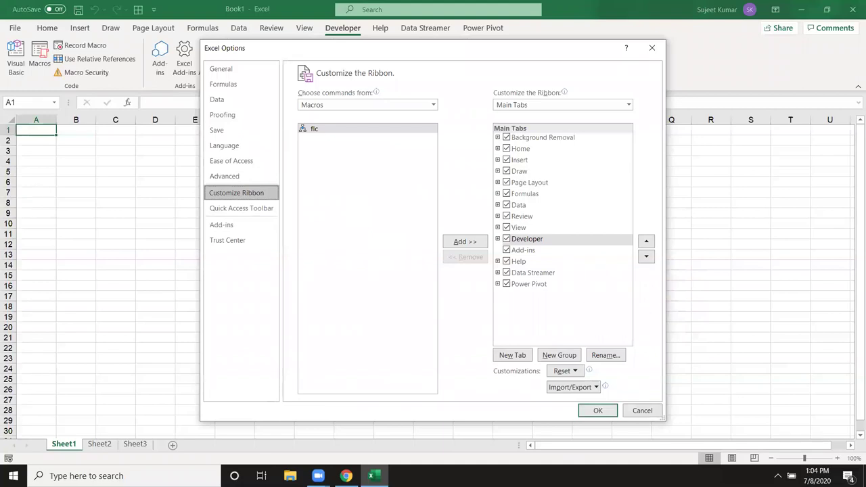
{"action": "left_click", "coordinate": [598, 411]}
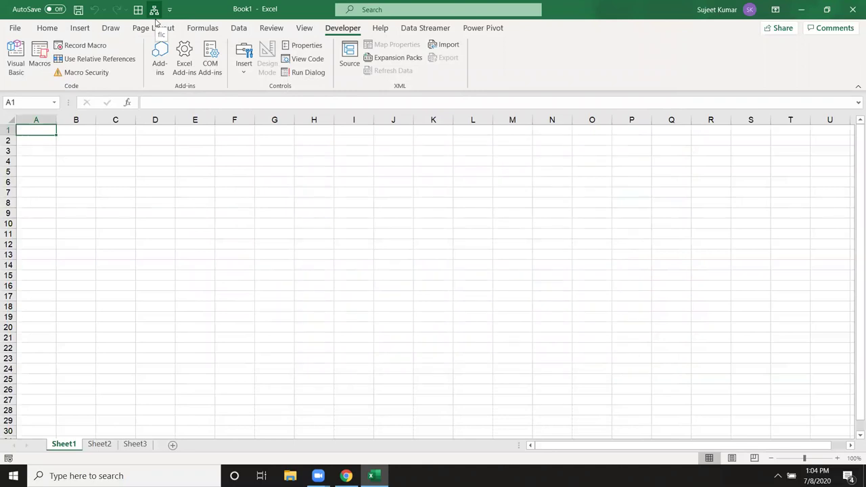
{"action": "left_click", "coordinate": [171, 244]}
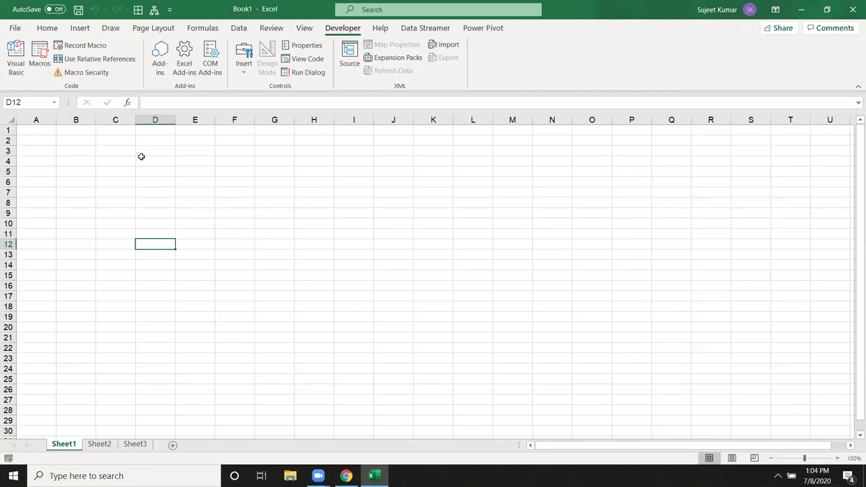
Step: Return to the Excel workbook, review Module1's code, and select cells F8 then E3
{"action": "key", "text": "super+d"}
{"action": "left_click", "coordinate": [369, 476]}
{"action": "left_click", "coordinate": [16, 58]}
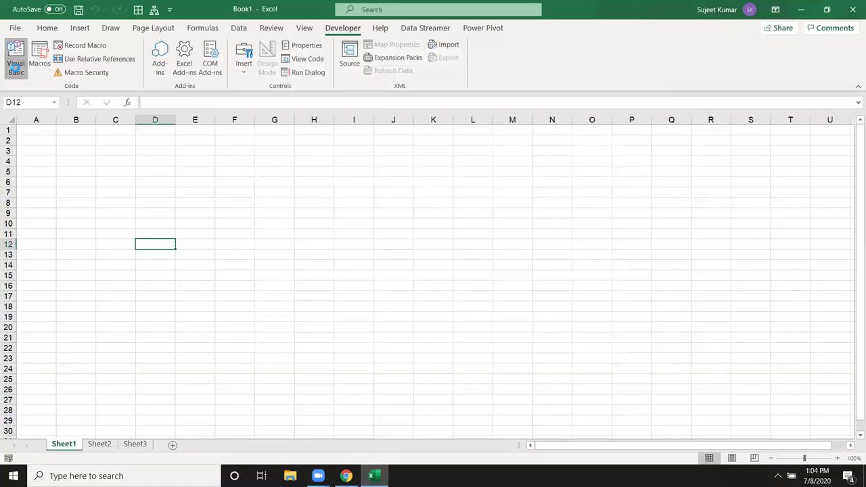
{"action": "key", "text": "shift+Up"}
{"action": "key", "text": "shift+Up"}
{"action": "key", "text": "shift+Up"}
{"action": "key", "text": "shift+Up"}
{"action": "key", "text": "shift+Up"}
{"action": "key", "text": "shift+Up"}
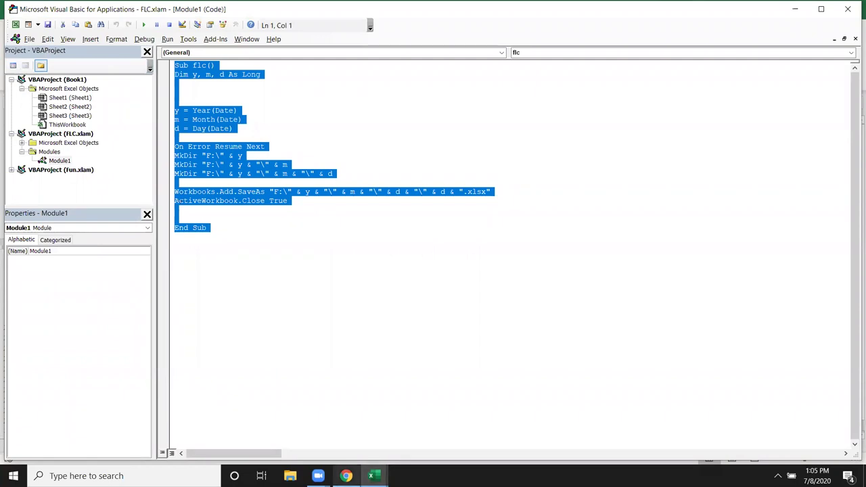
{"action": "left_click", "coordinate": [309, 303]}
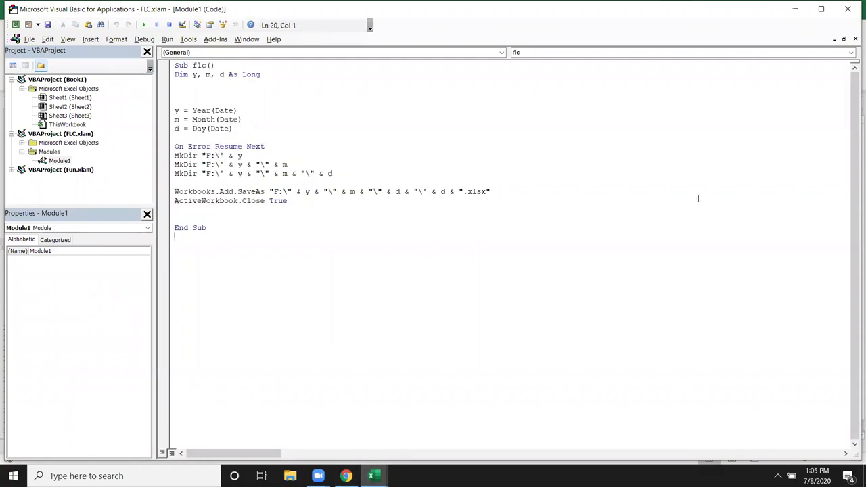
{"action": "left_click", "coordinate": [796, 8]}
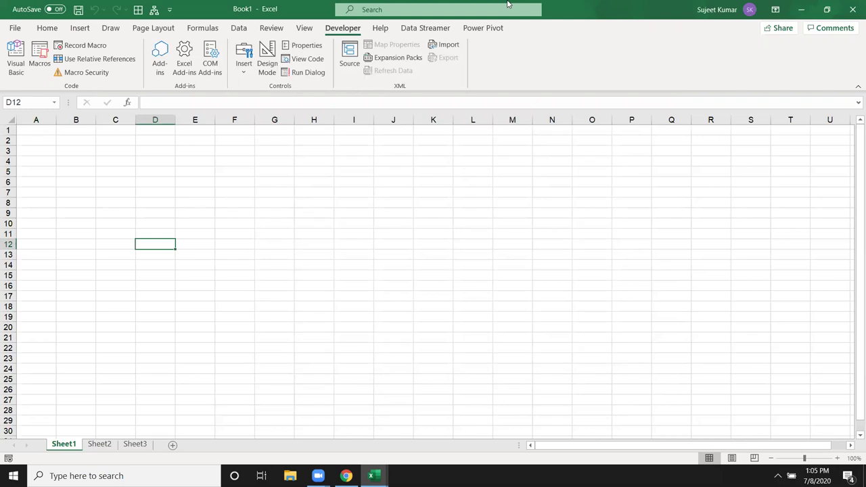
{"action": "left_click", "coordinate": [224, 199]}
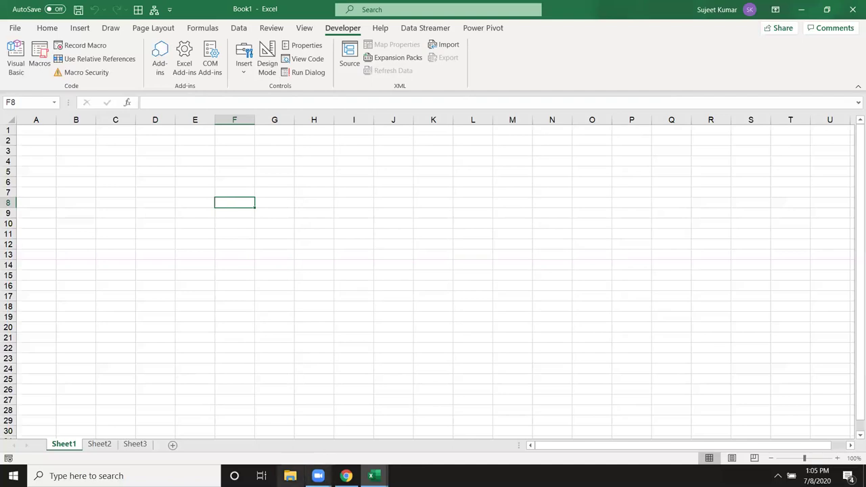
{"action": "left_click", "coordinate": [198, 152]}
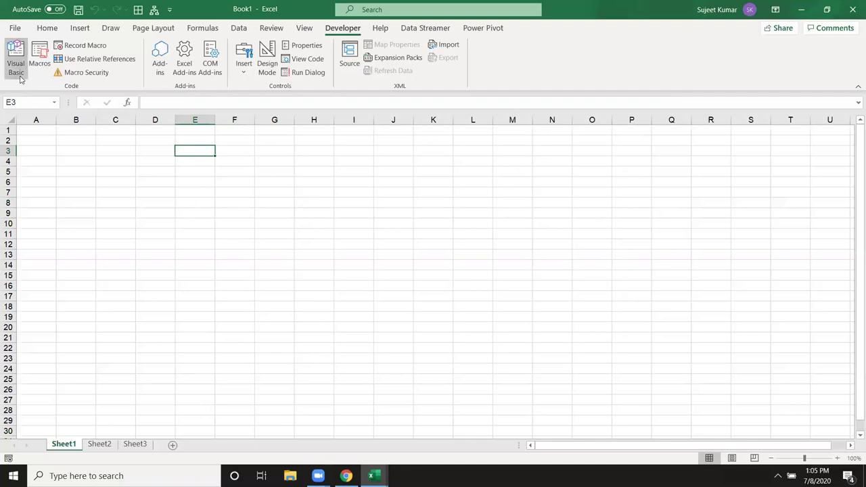
Step: Declare a new Sub fc() procedure below the flc procedure's End Sub
{"action": "left_click", "coordinate": [20, 79]}
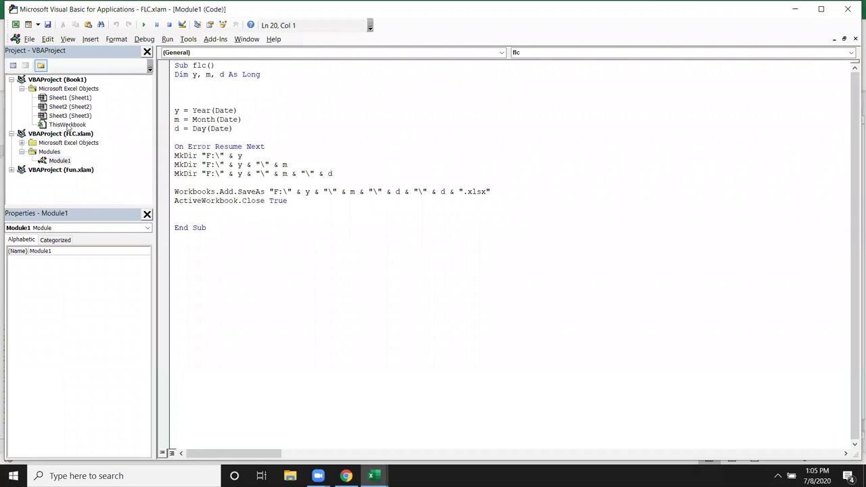
{"action": "left_click", "coordinate": [68, 125]}
{"action": "left_click", "coordinate": [193, 249]}
{"action": "key", "text": "Return"}
{"action": "type", "text": "sub rr"}
{"action": "key", "text": "BackSpace"}
{"action": "key", "text": "BackSpace"}
{"action": "type", "text": "fc()"}
{"action": "key", "text": "Return"}
{"action": "key", "text": "Return"}
Step: Add a FileCopy statement, without arguments yet, inside Sub fc()
{"action": "key", "text": "Up"}
{"action": "type", "text": "filecopy"}
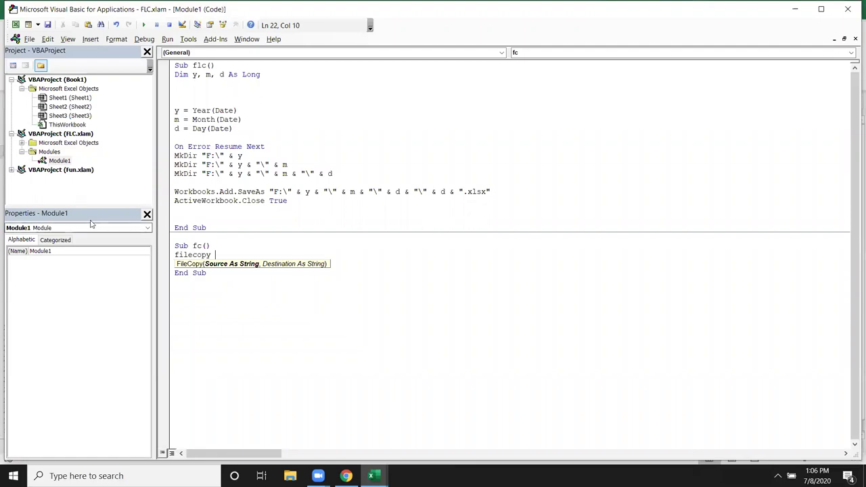
{"action": "left_click_drag", "start_coordinate": [218, 255], "coordinate": [170, 261]}
{"action": "left_click", "coordinate": [230, 273]}
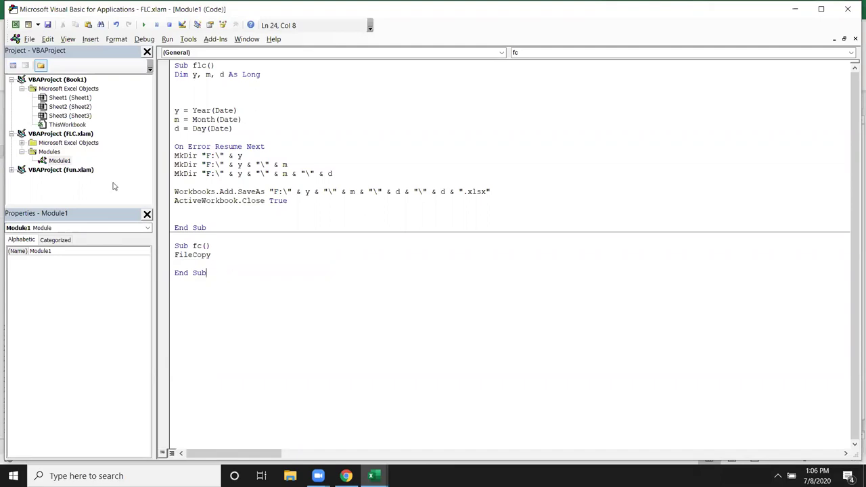
Step: Create Workbook_Open in Book1's ThisWorkbook from the Workbook object and call fc inside it
{"action": "double_click", "coordinate": [68, 125]}
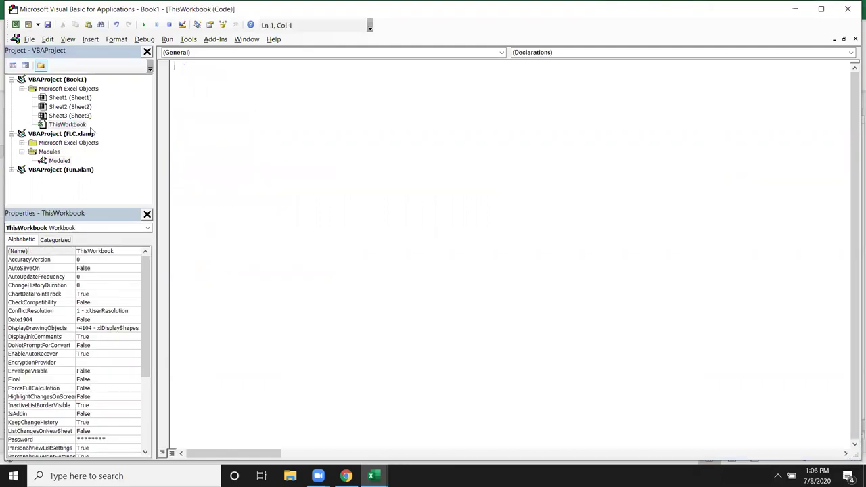
{"action": "left_click", "coordinate": [599, 53]}
{"action": "left_click", "coordinate": [228, 53]}
{"action": "left_click", "coordinate": [227, 53]}
{"action": "left_click", "coordinate": [219, 72]}
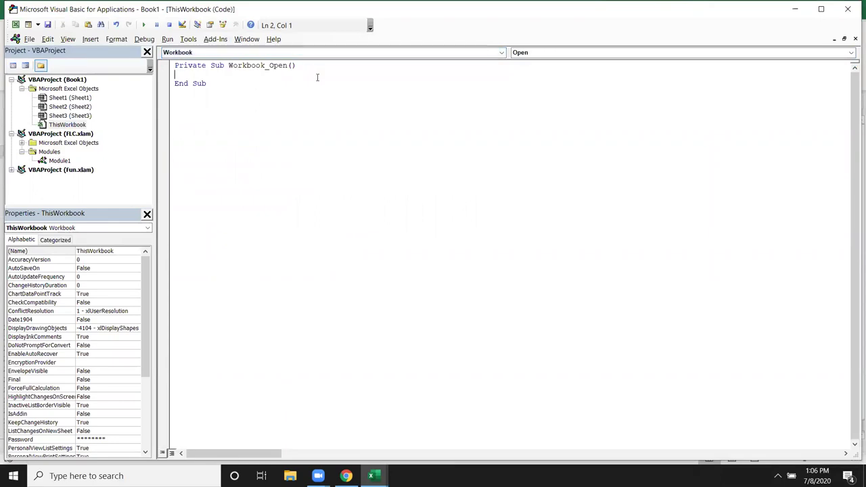
{"action": "type", "text": "fc"}
{"action": "left_click", "coordinate": [251, 86]}
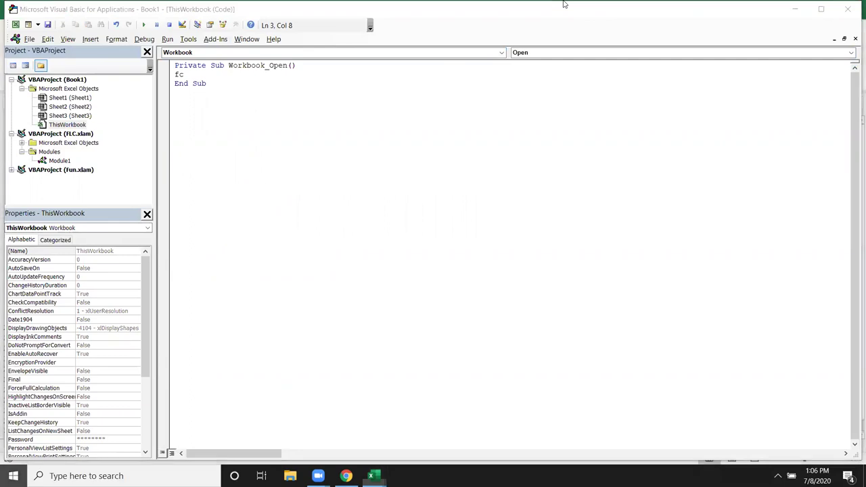
{"action": "key", "text": "super"}
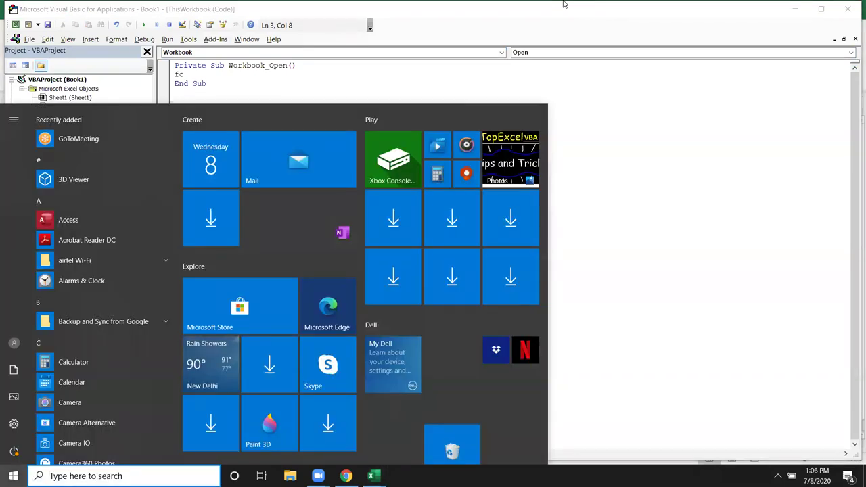
Step: Search 'sch' in the Start menu and launch Task Scheduler
{"action": "type", "text": "sch"}
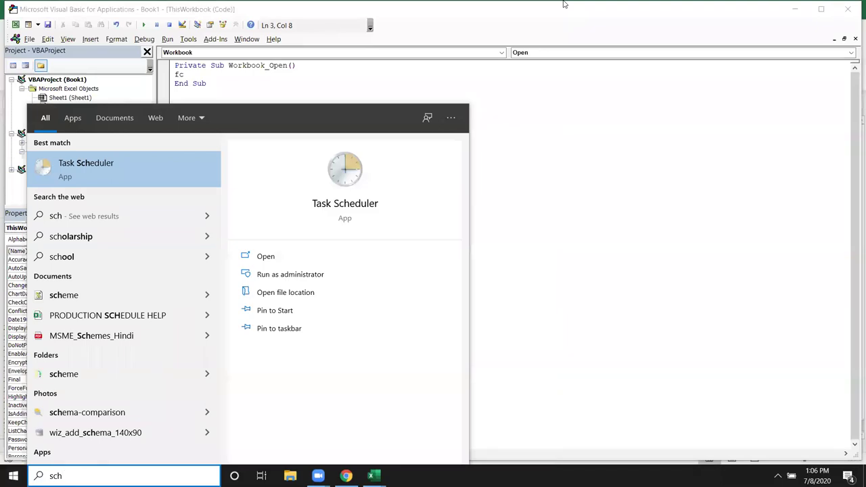
{"action": "left_click", "coordinate": [322, 212]}
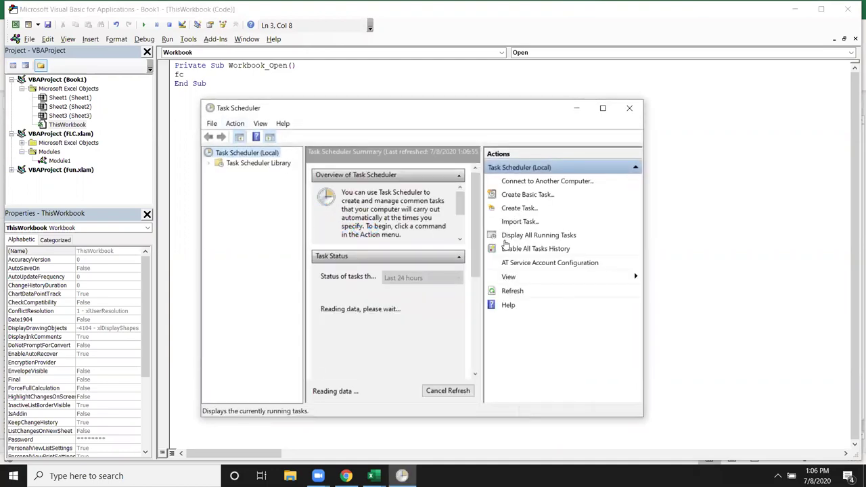
Step: Start a new task and try a trigger set to On a schedule, then cancel it
{"action": "left_click", "coordinate": [523, 211]}
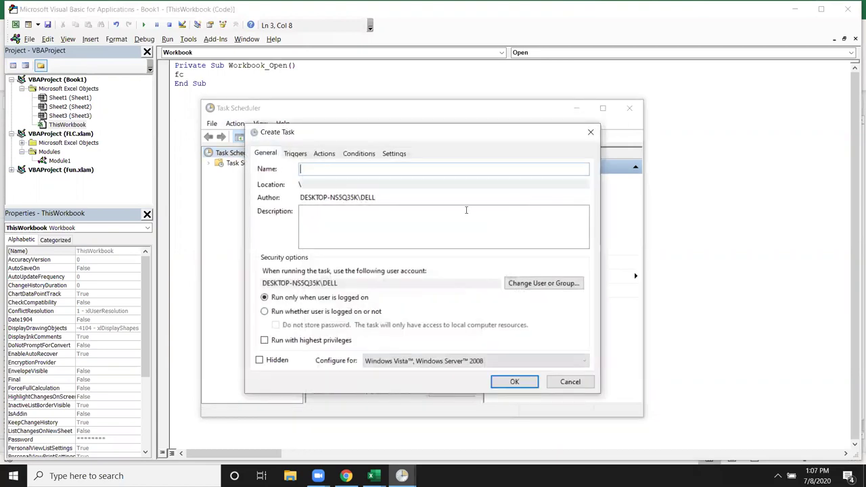
{"action": "left_click", "coordinate": [306, 220]}
{"action": "left_click", "coordinate": [296, 154]}
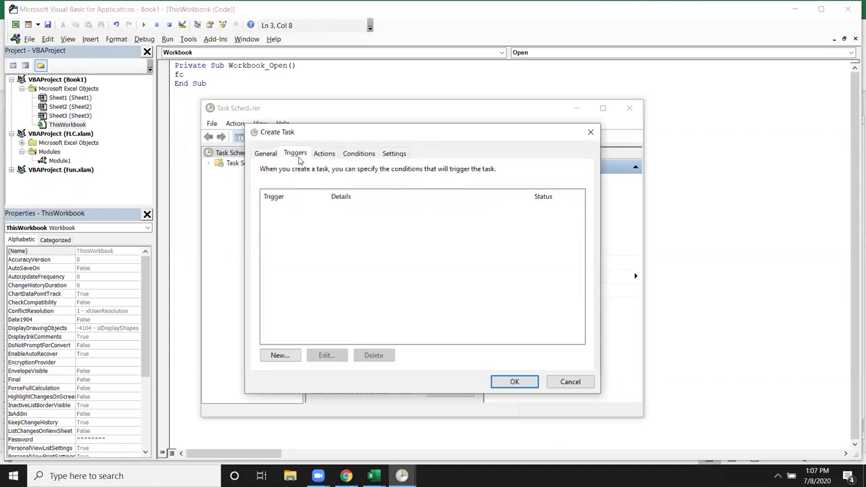
{"action": "left_click", "coordinate": [284, 358]}
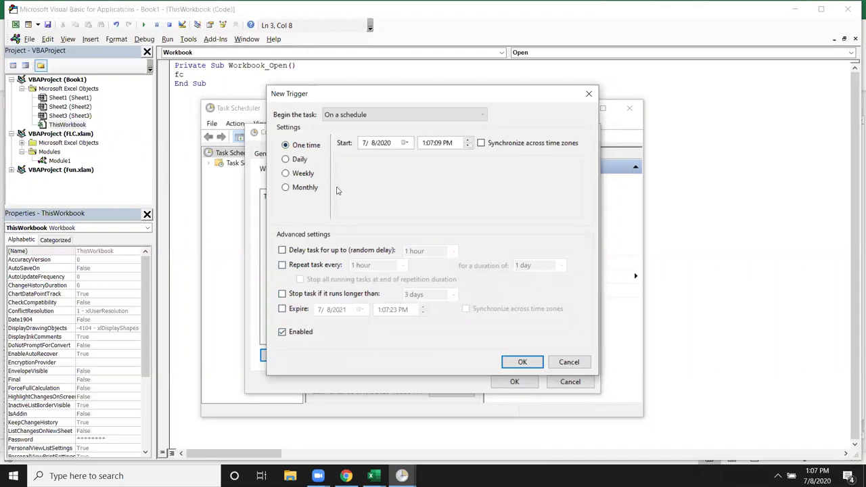
{"action": "left_click", "coordinate": [352, 116]}
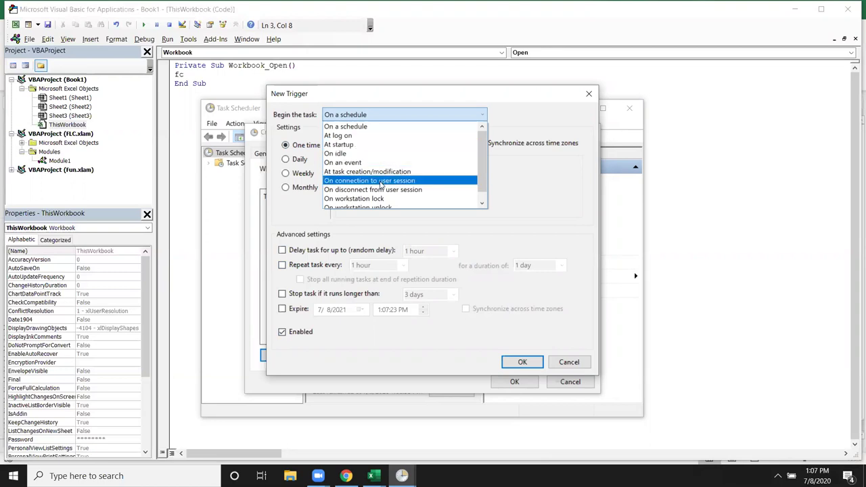
{"action": "left_click", "coordinate": [524, 205]}
{"action": "left_click", "coordinate": [586, 98]}
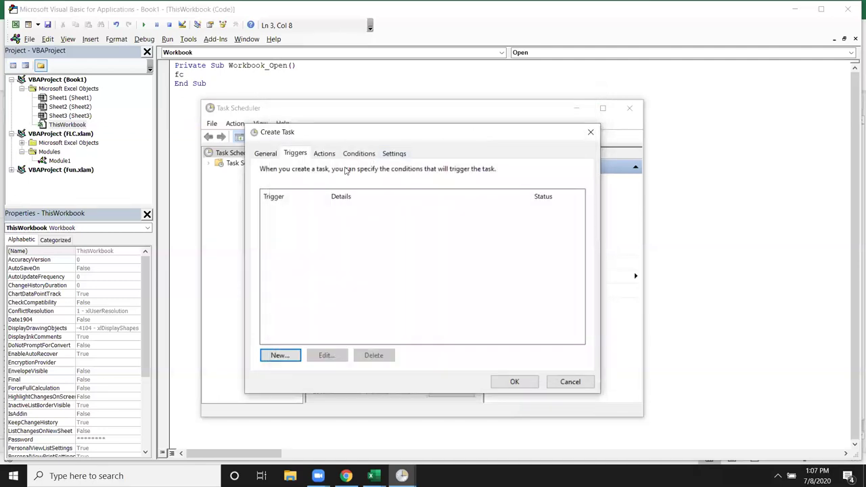
Step: Try a new Start a program action and browse for a program, then cancel it
{"action": "left_click", "coordinate": [325, 154]}
{"action": "left_click", "coordinate": [277, 355]}
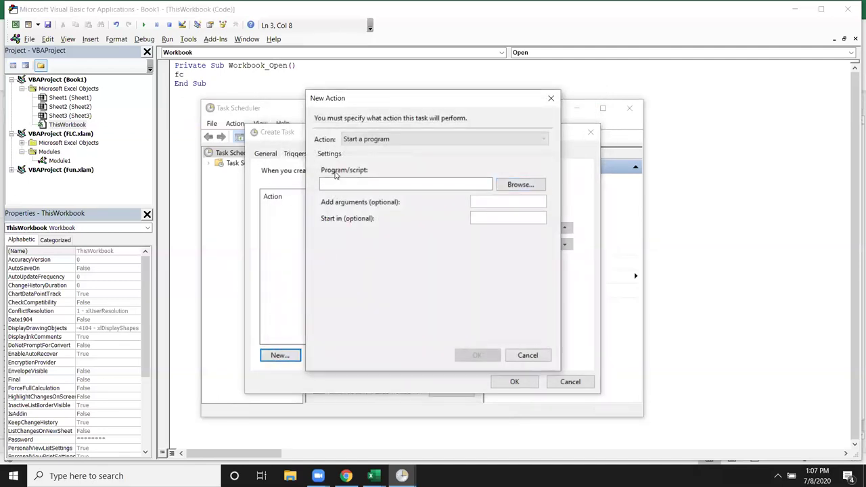
{"action": "left_click", "coordinate": [365, 142]}
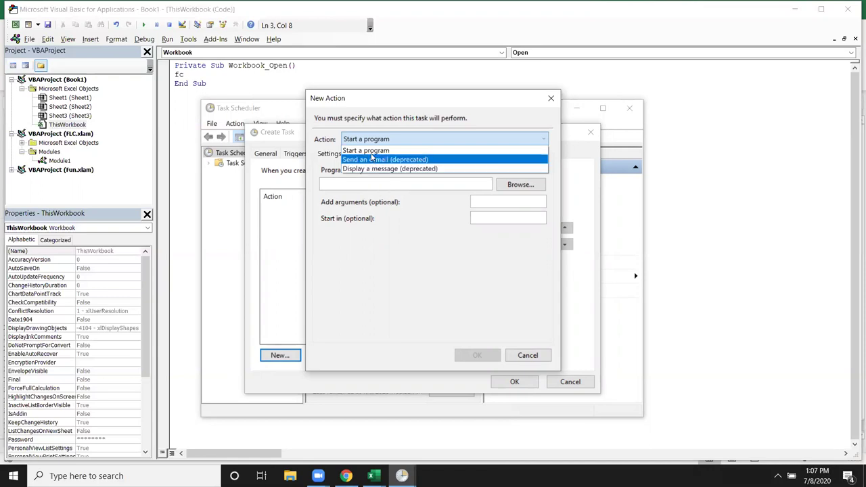
{"action": "left_click", "coordinate": [366, 150]}
{"action": "left_click", "coordinate": [514, 186]}
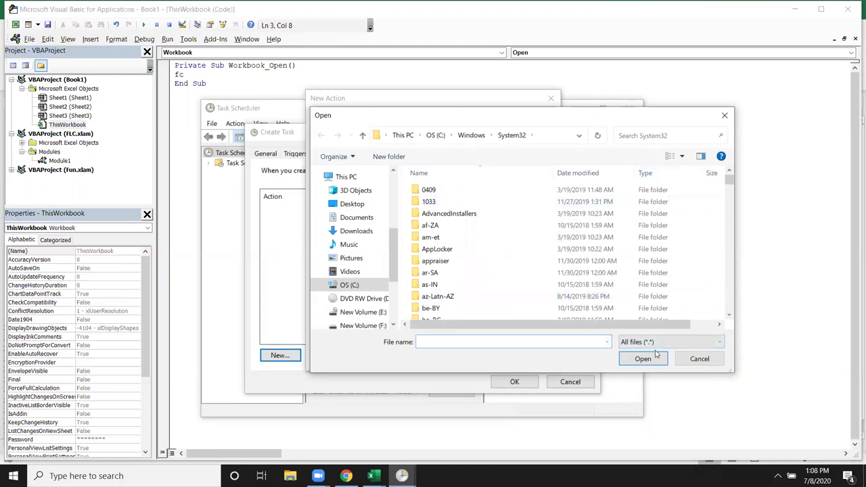
{"action": "left_click", "coordinate": [725, 115]}
{"action": "left_click", "coordinate": [551, 100]}
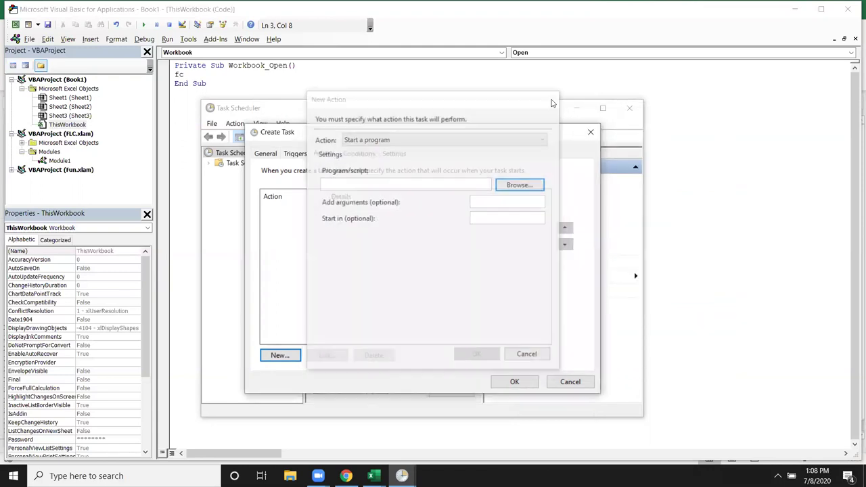
Step: Discard the unfinished task and close Task Scheduler and the VBA editor
{"action": "left_click", "coordinate": [590, 132]}
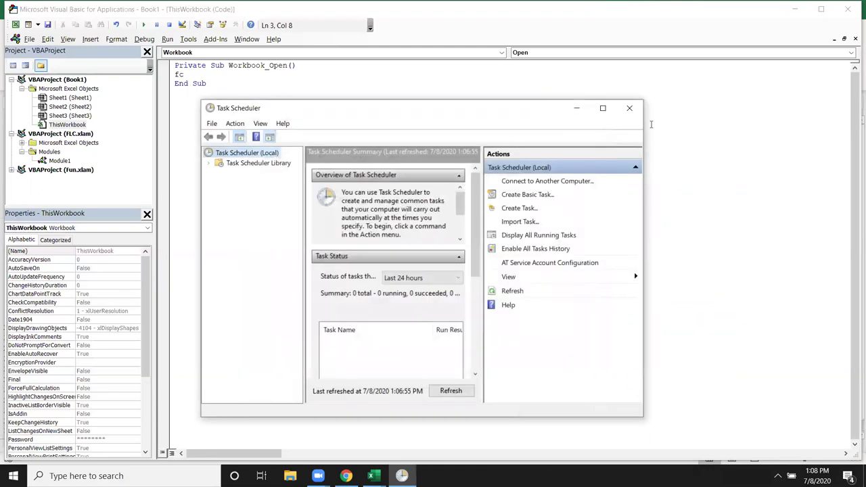
{"action": "left_click", "coordinate": [629, 109]}
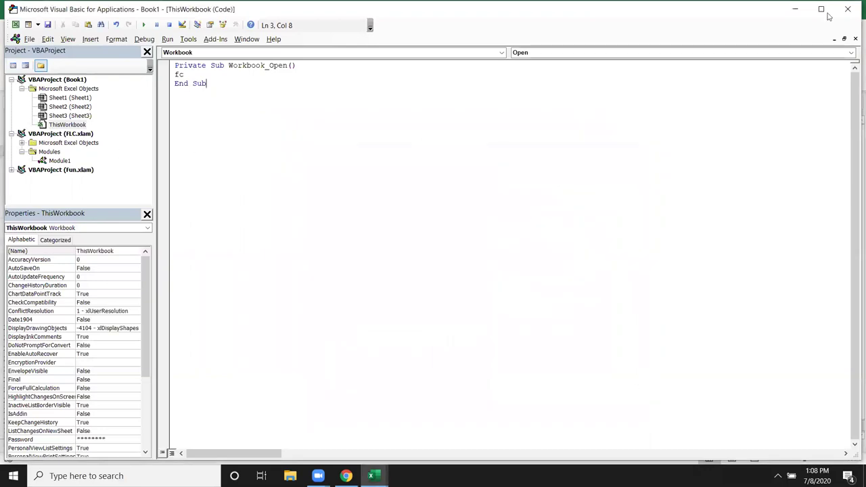
{"action": "left_click", "coordinate": [846, 9]}
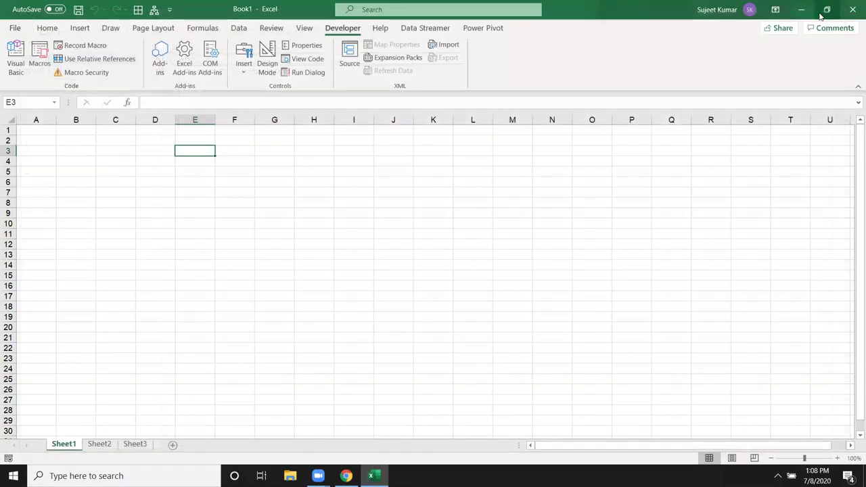